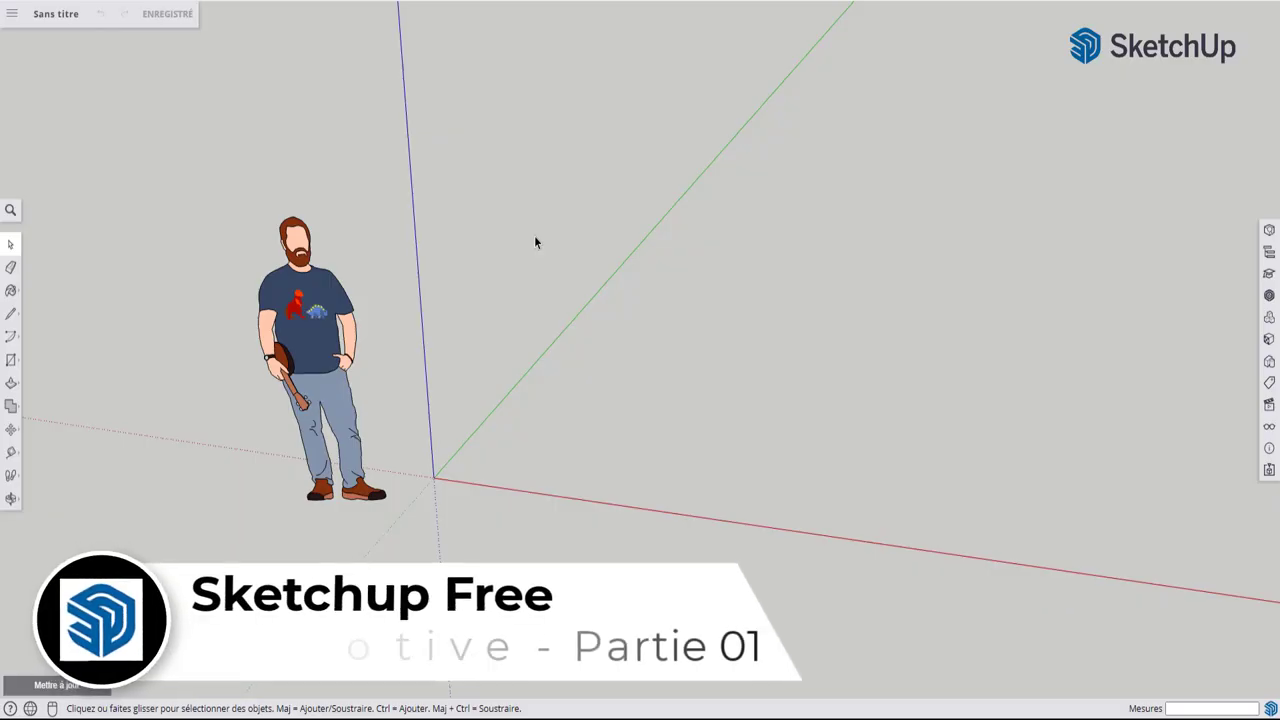
- Draw a rectangle on the ground near the red axis
middle_click_drag(510, 251, 468, 250)
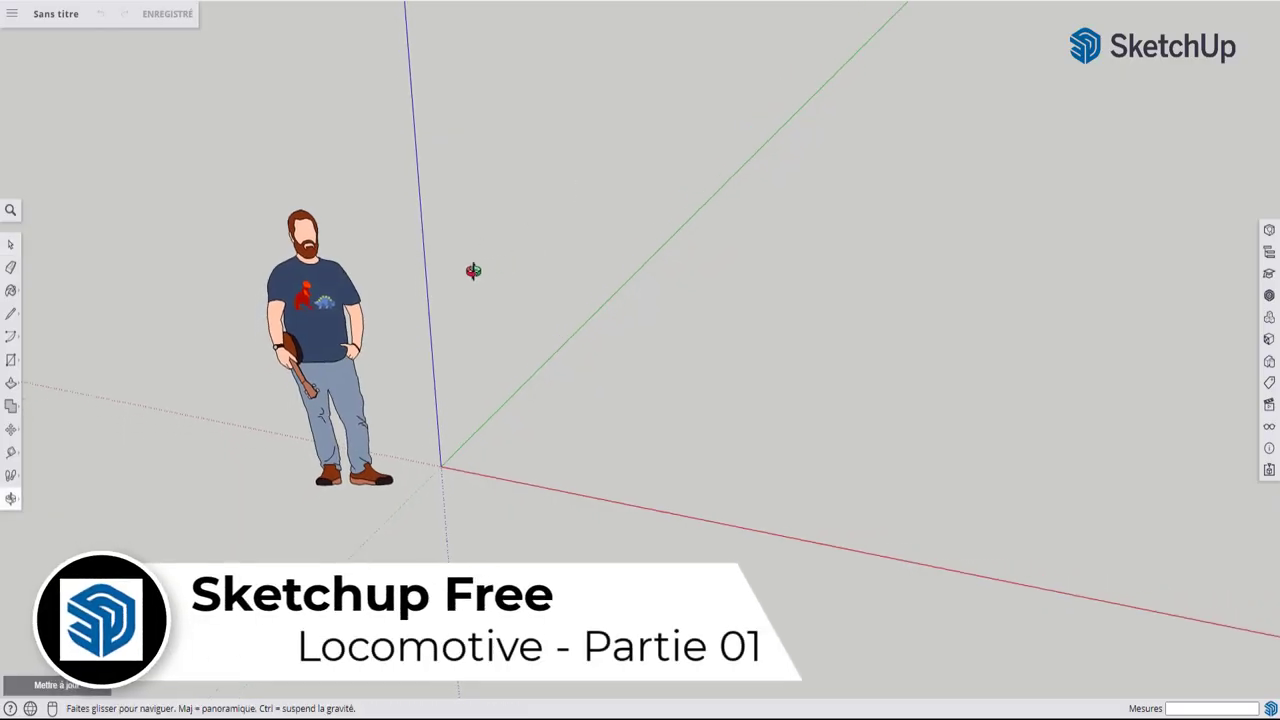
scroll(437, 335, "up", 3)
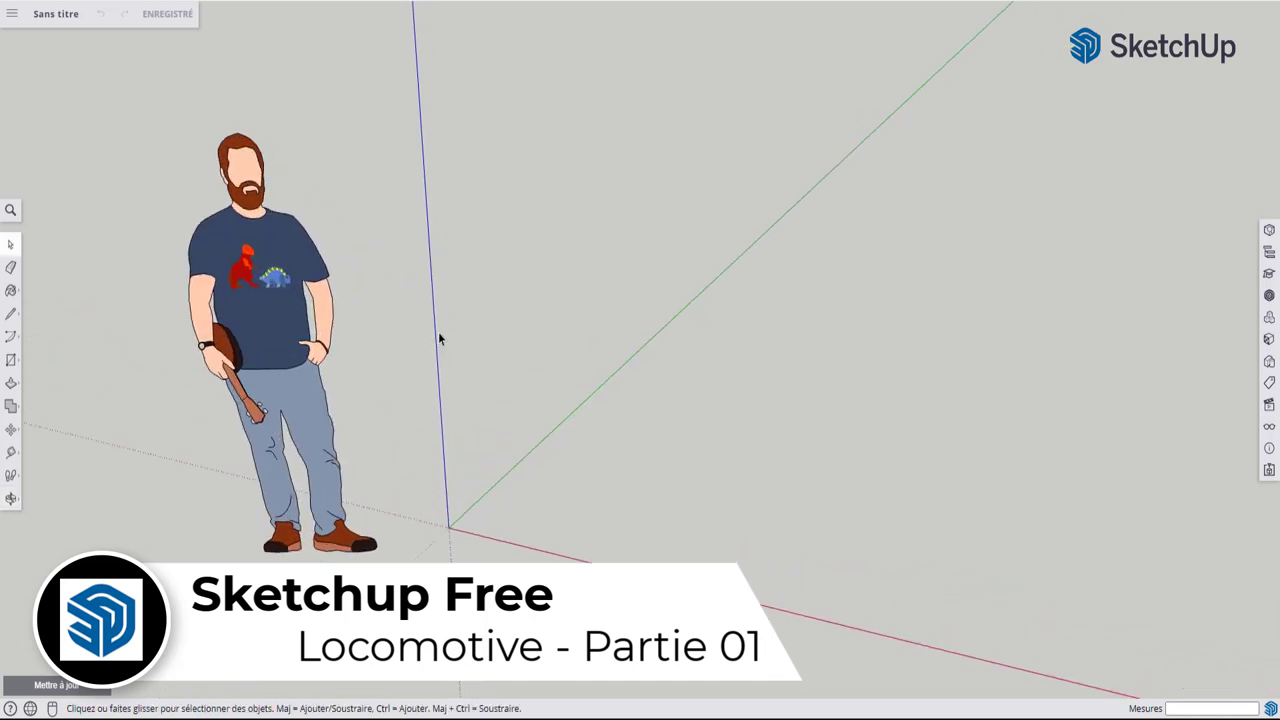
mouse_move(454, 317)
left_mouse_down()
mouse_move(623, 246)
mouse_move(477, 329)
left_mouse_up()
key("space")
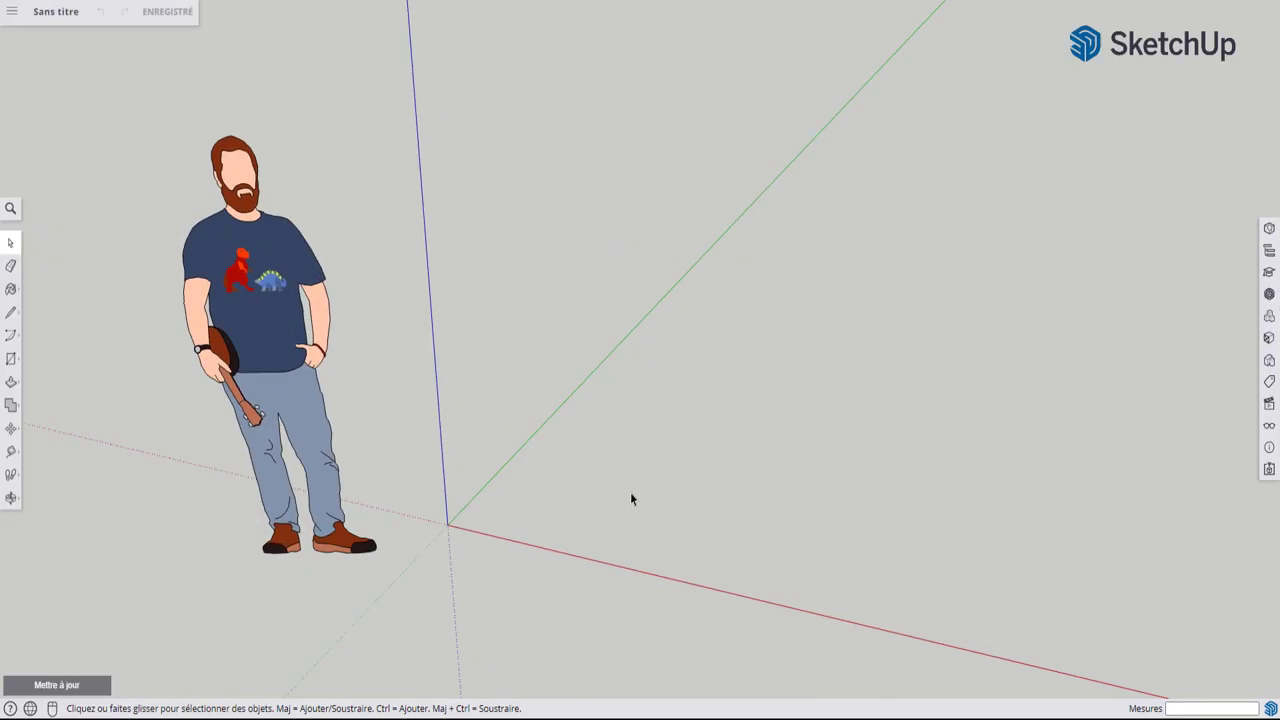
key("r")
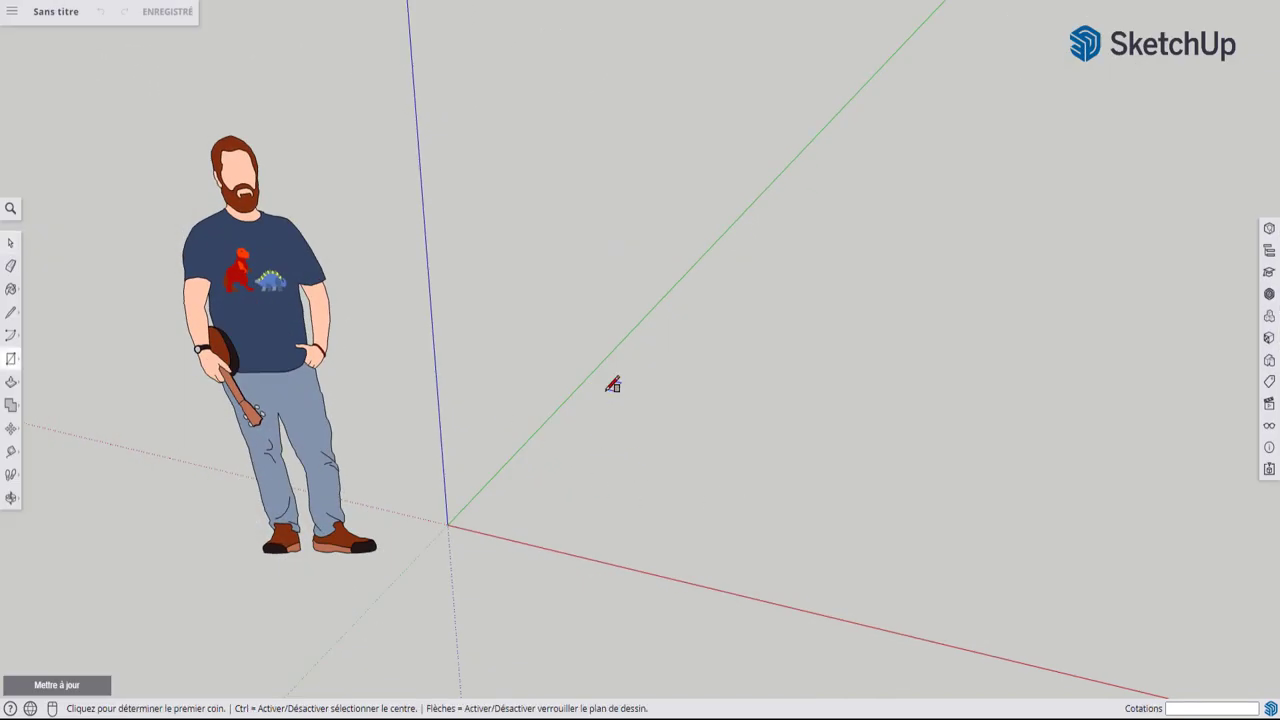
left_click(605, 390)
left_click(640, 549)
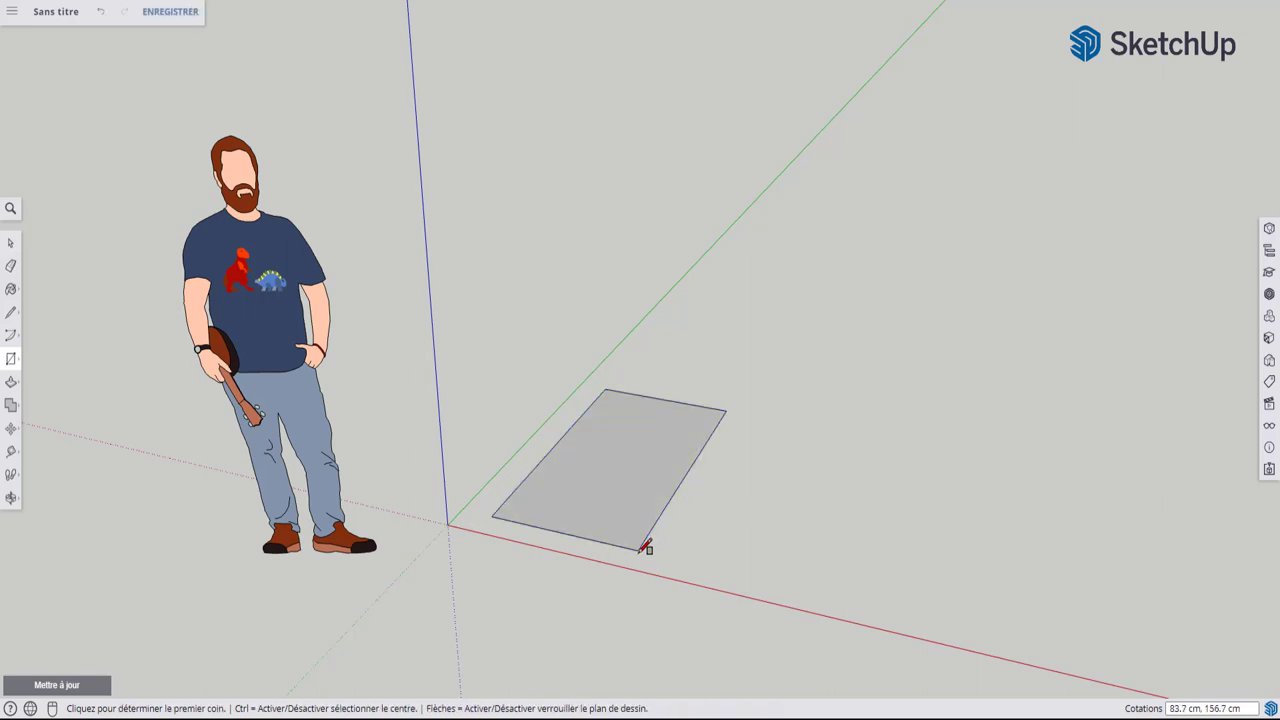
- Push/pull the rectangle up into a box 78.2 cm tall
key("p")
left_click(612, 508)
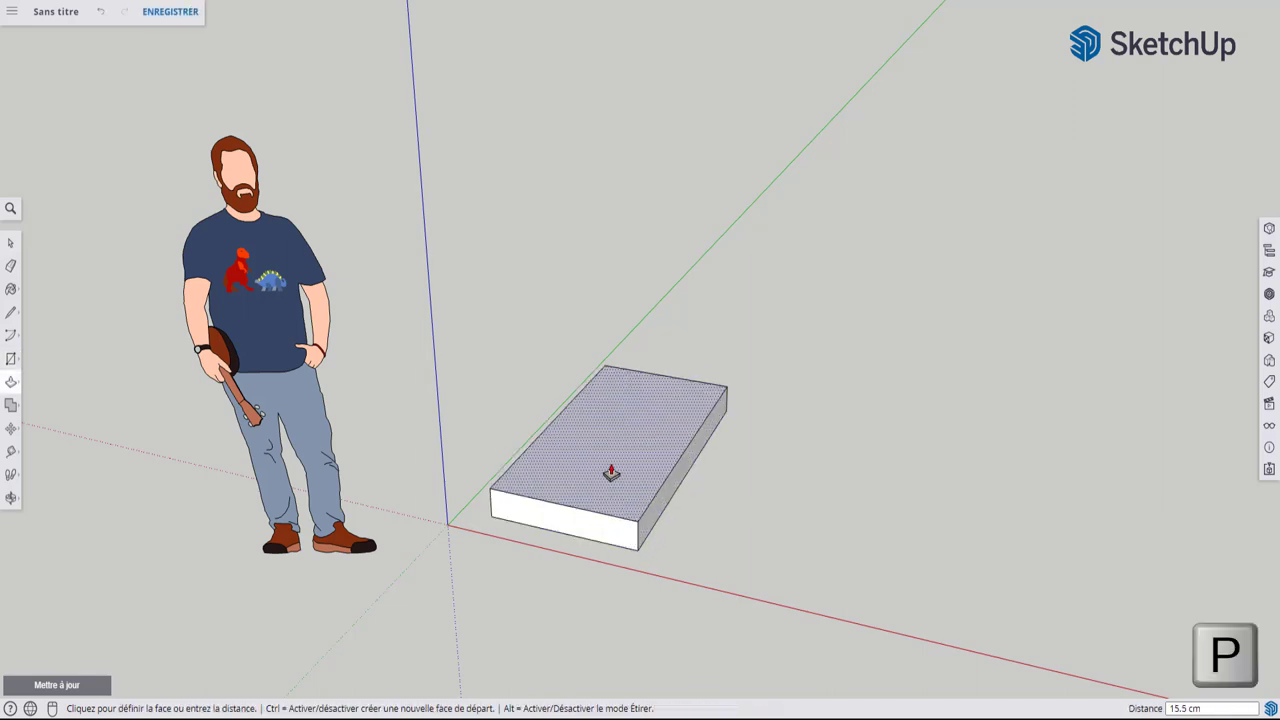
left_click(754, 351)
middle_click_drag(754, 351, 306, 363)
scroll(538, 300, "up", 3)
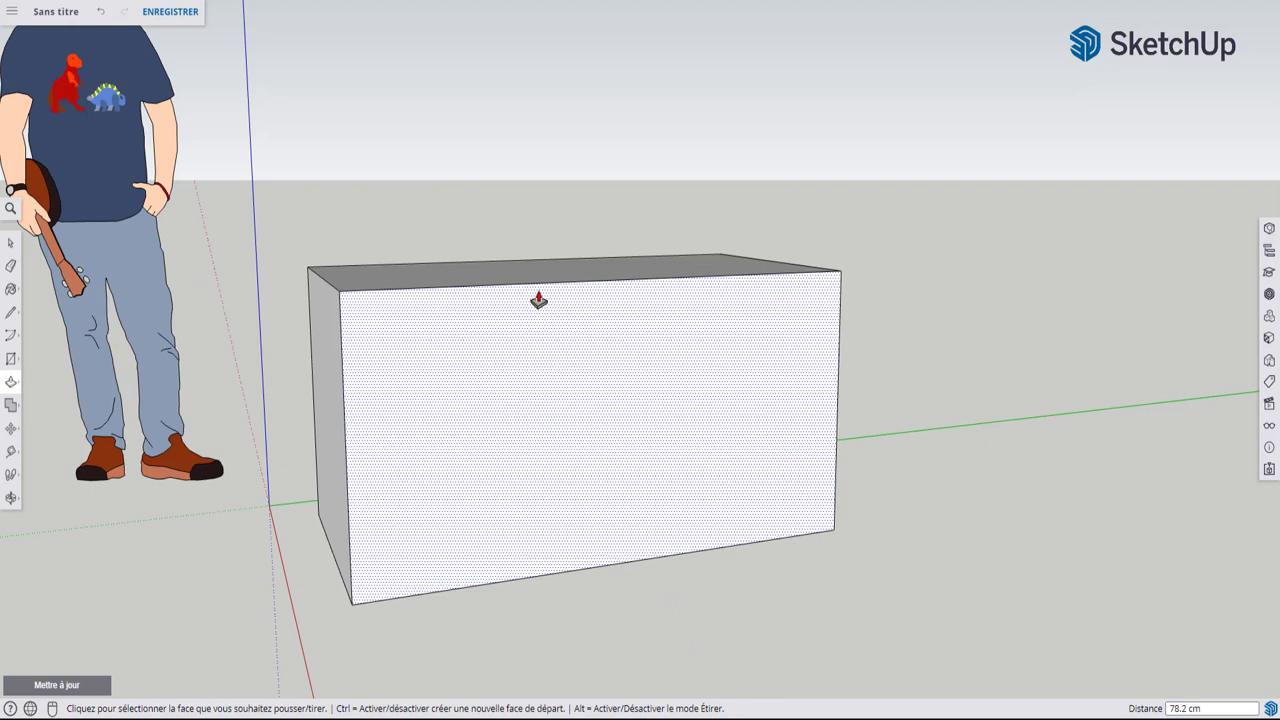
mouse_move(538, 300)
middle_mouse_down()
mouse_move(594, 300)
mouse_move(623, 337)
mouse_move(617, 360)
middle_mouse_up()
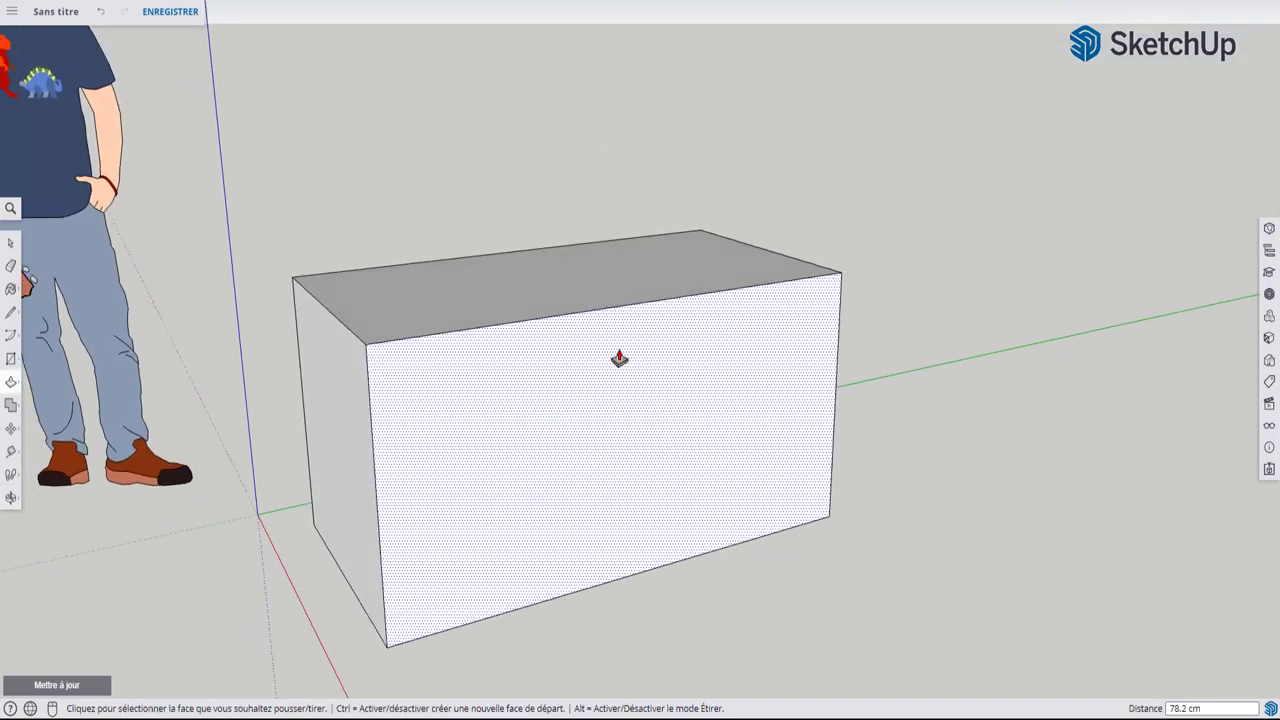
scroll(619, 358, "down", 2)
scroll(619, 358, "up", 3)
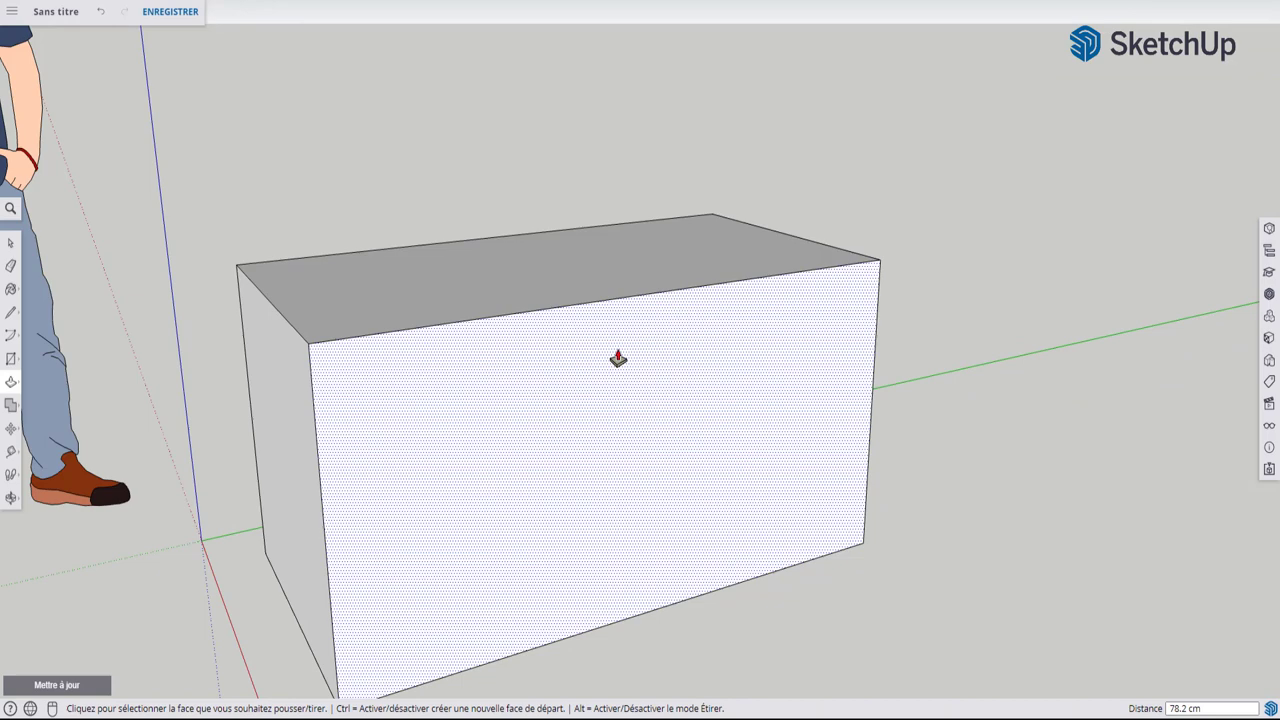
middle_click_drag(640, 392, 514, 371)
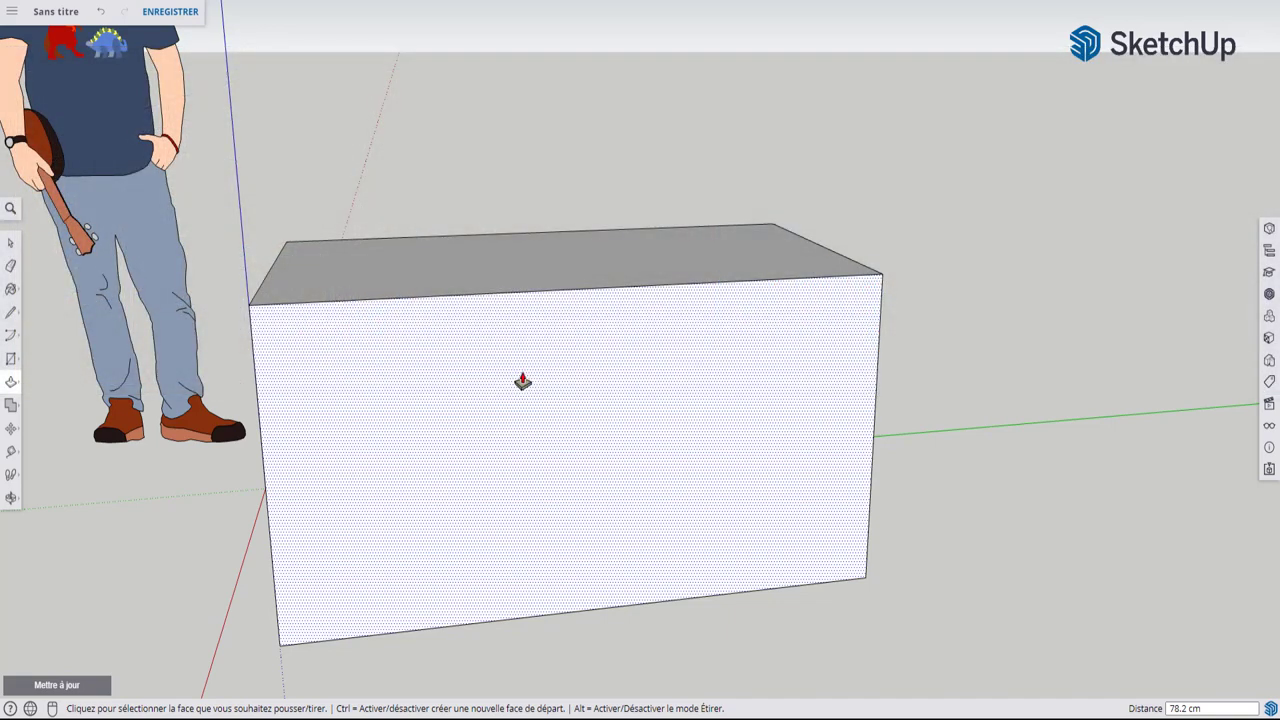
- Place a vertical guide on the front face 9.5 cm in from the left edge
left_click(11, 453)
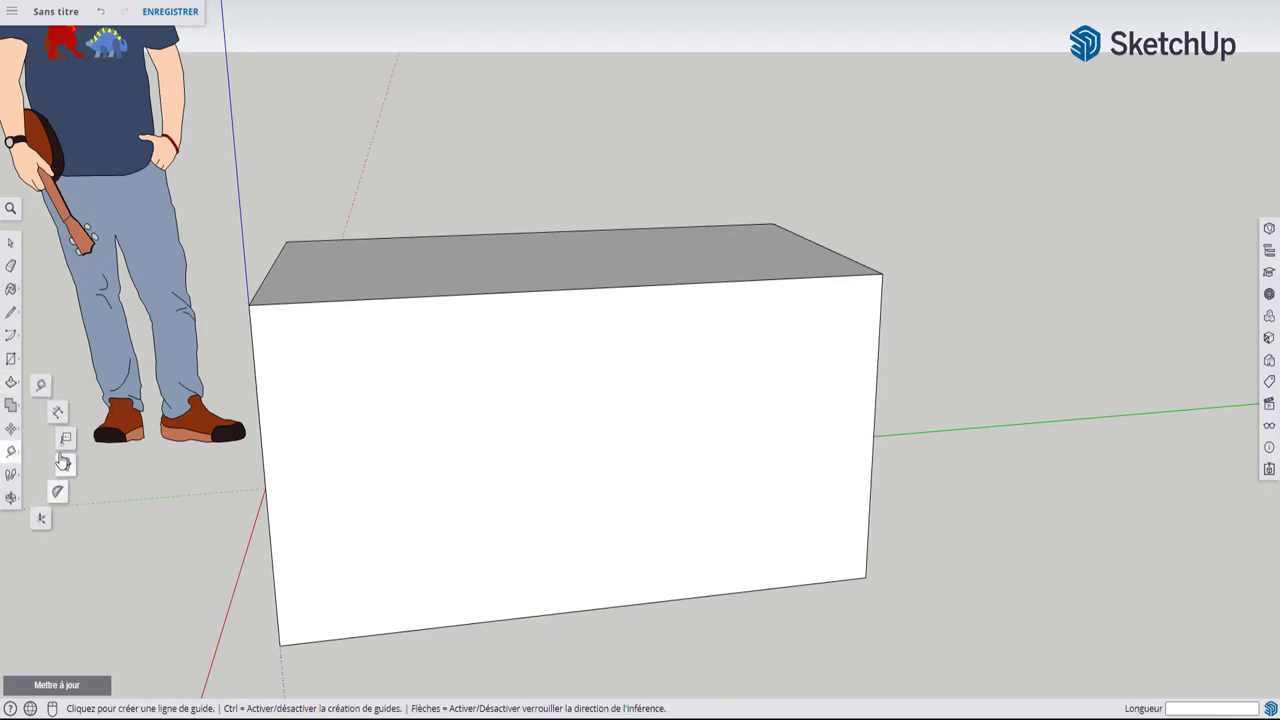
left_click(42, 387)
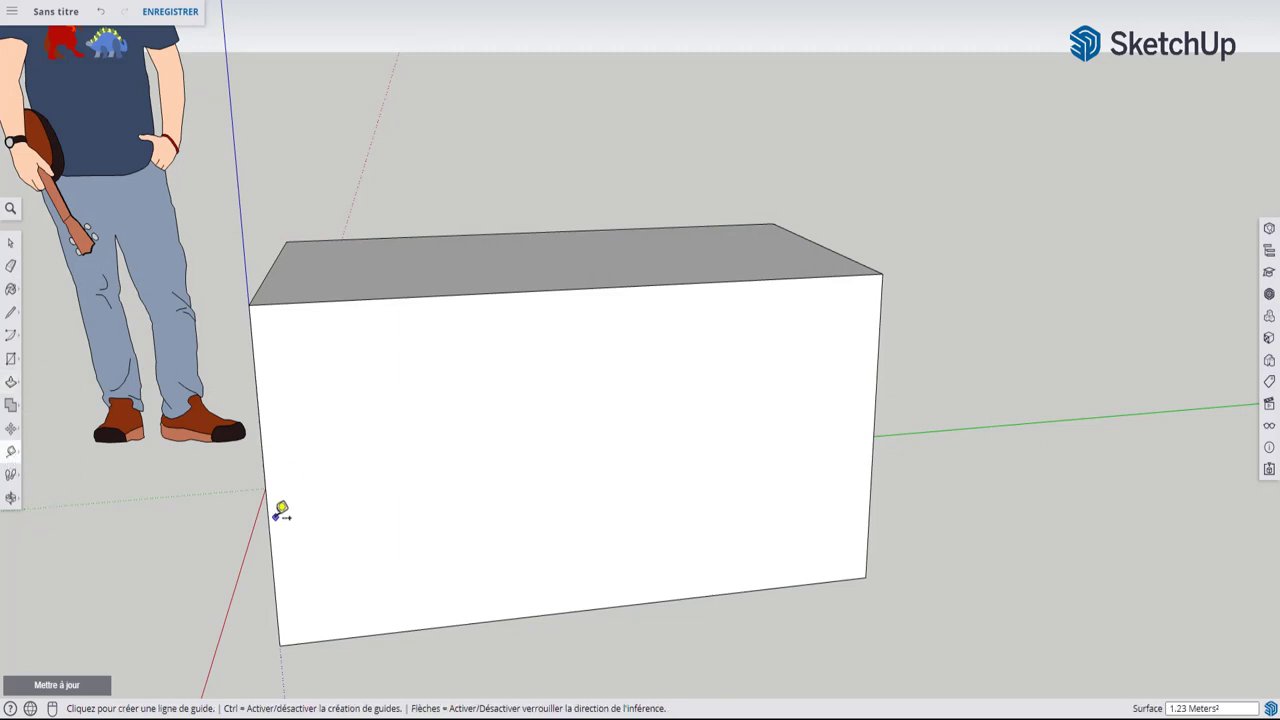
left_click(270, 518)
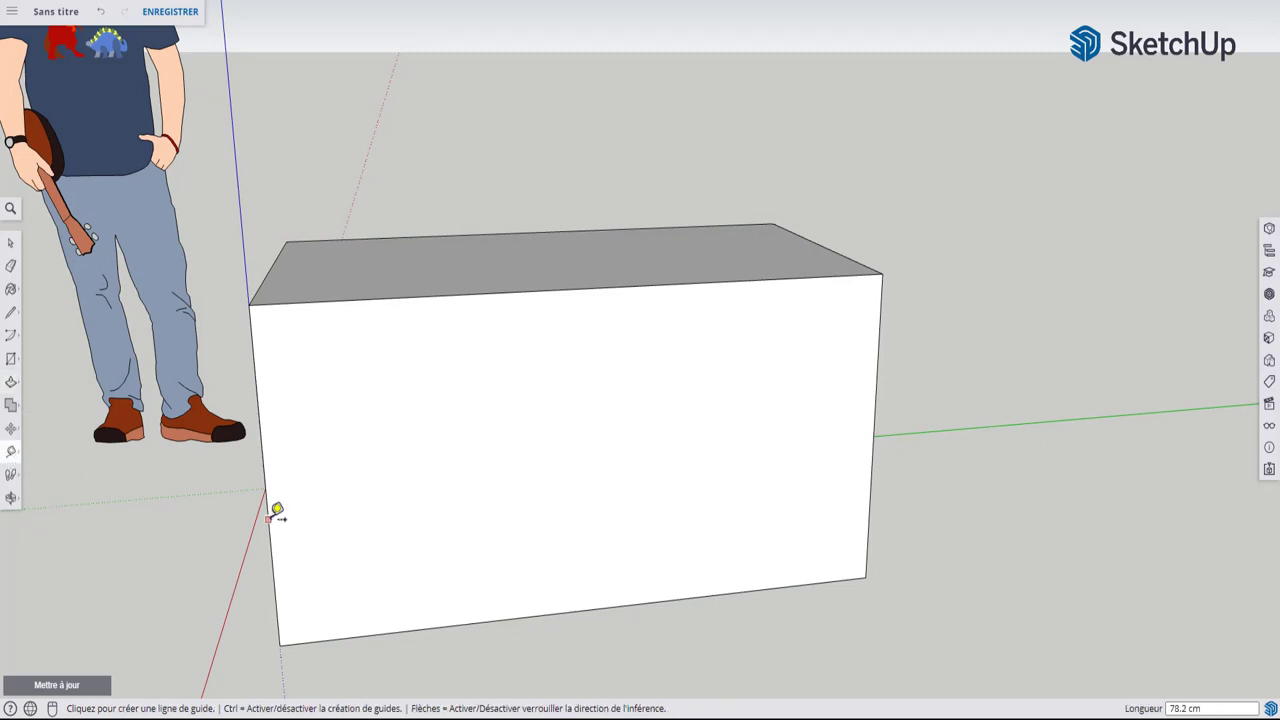
left_click(615, 487)
type("9.5")
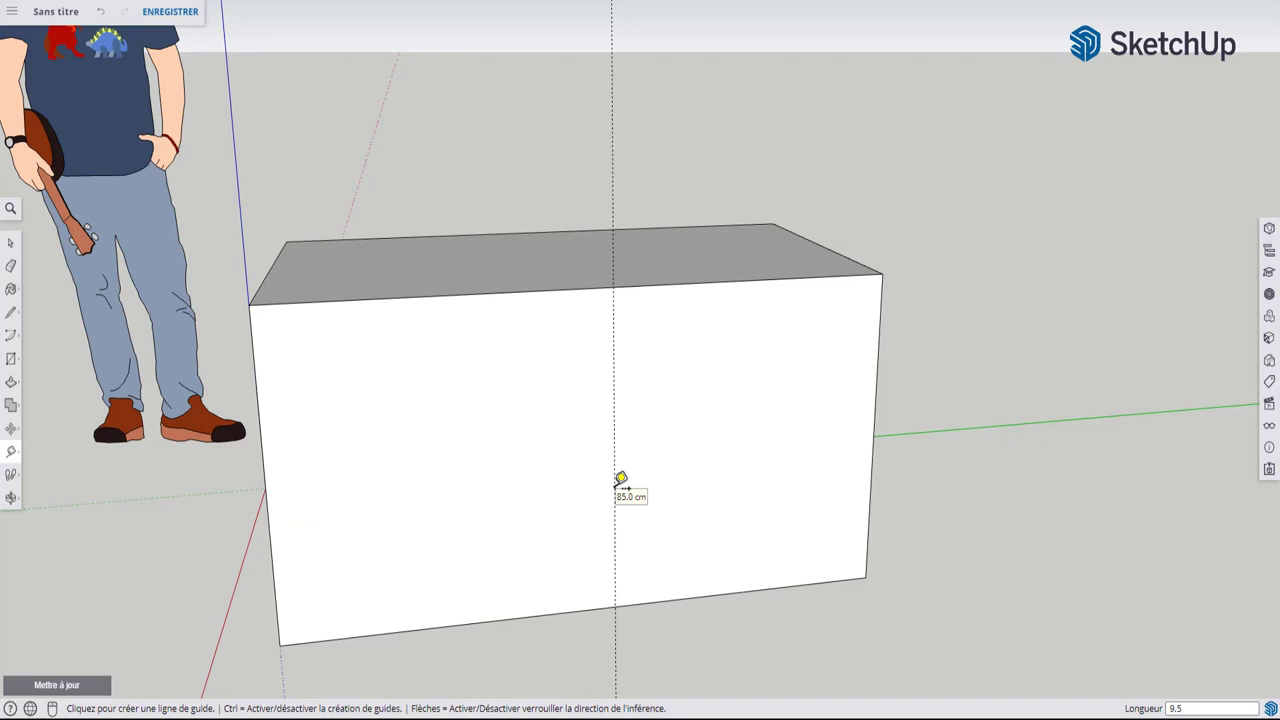
key("Return")
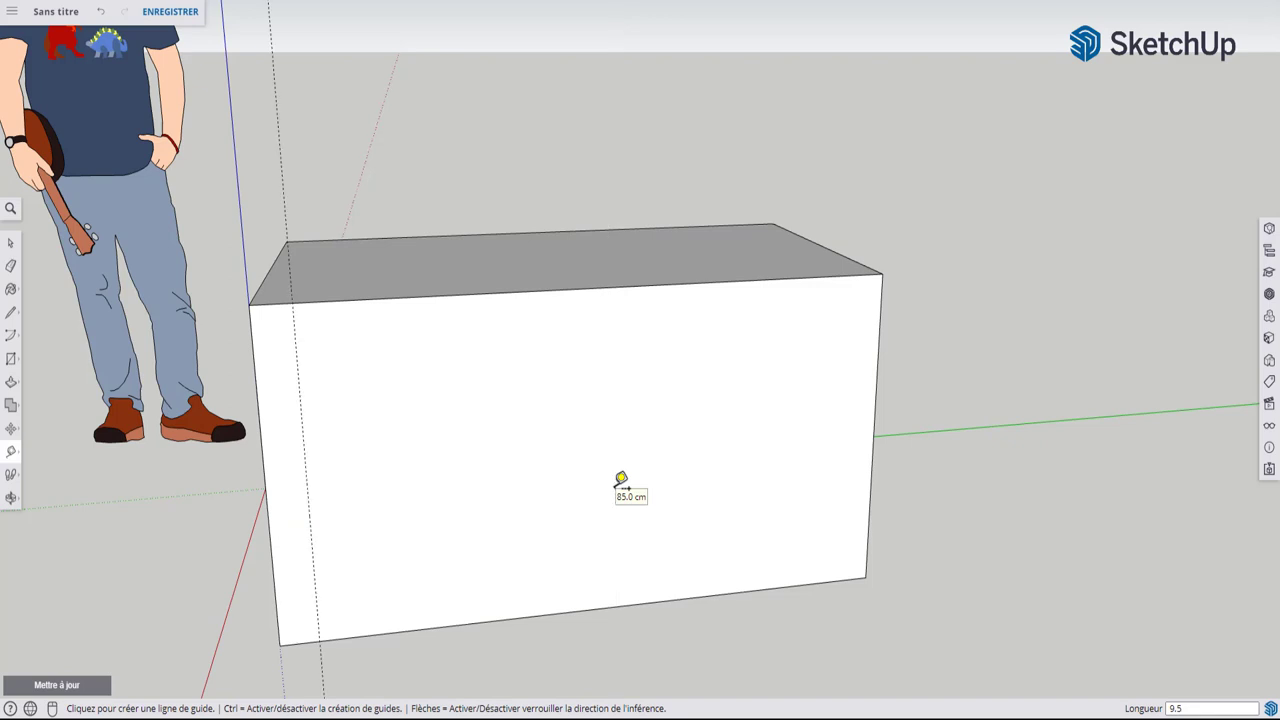
- Add a horizontal guide 5.5 cm above the box's bottom edge
mouse_move(551, 443)
middle_mouse_down()
mouse_move(677, 420)
mouse_move(604, 412)
middle_mouse_up()
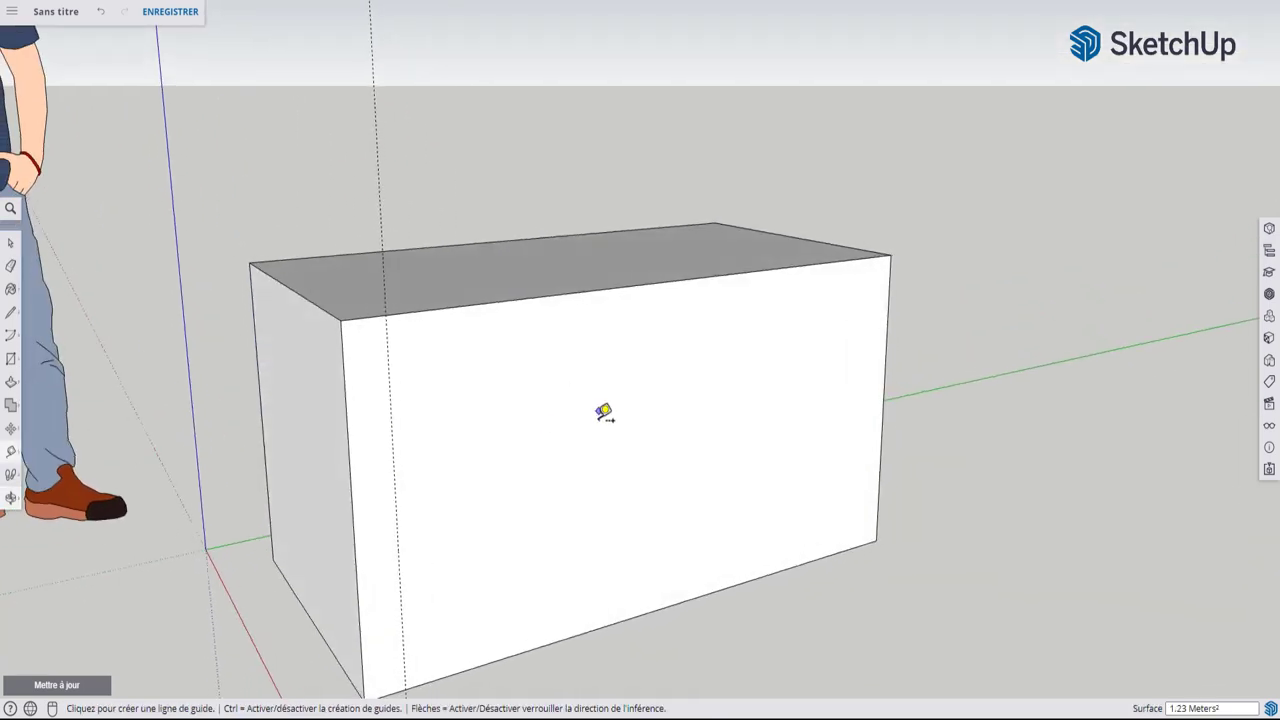
left_click(389, 692)
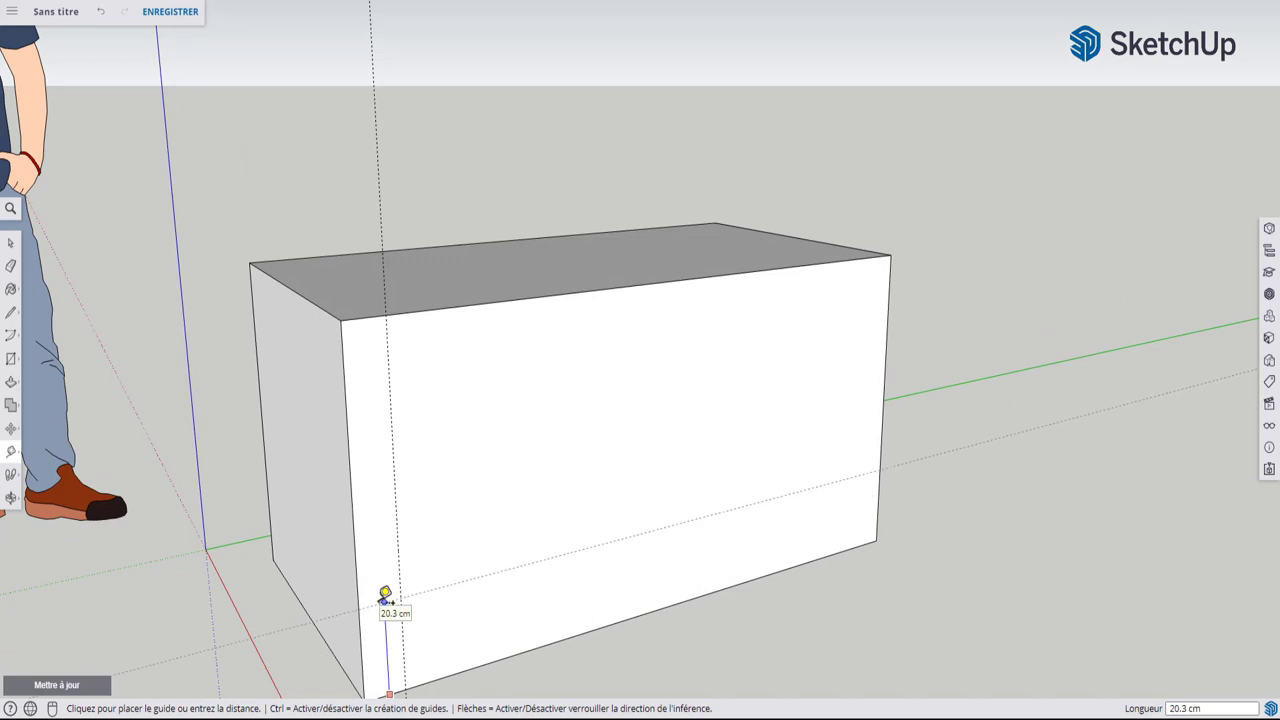
type("5.")
key("Return")
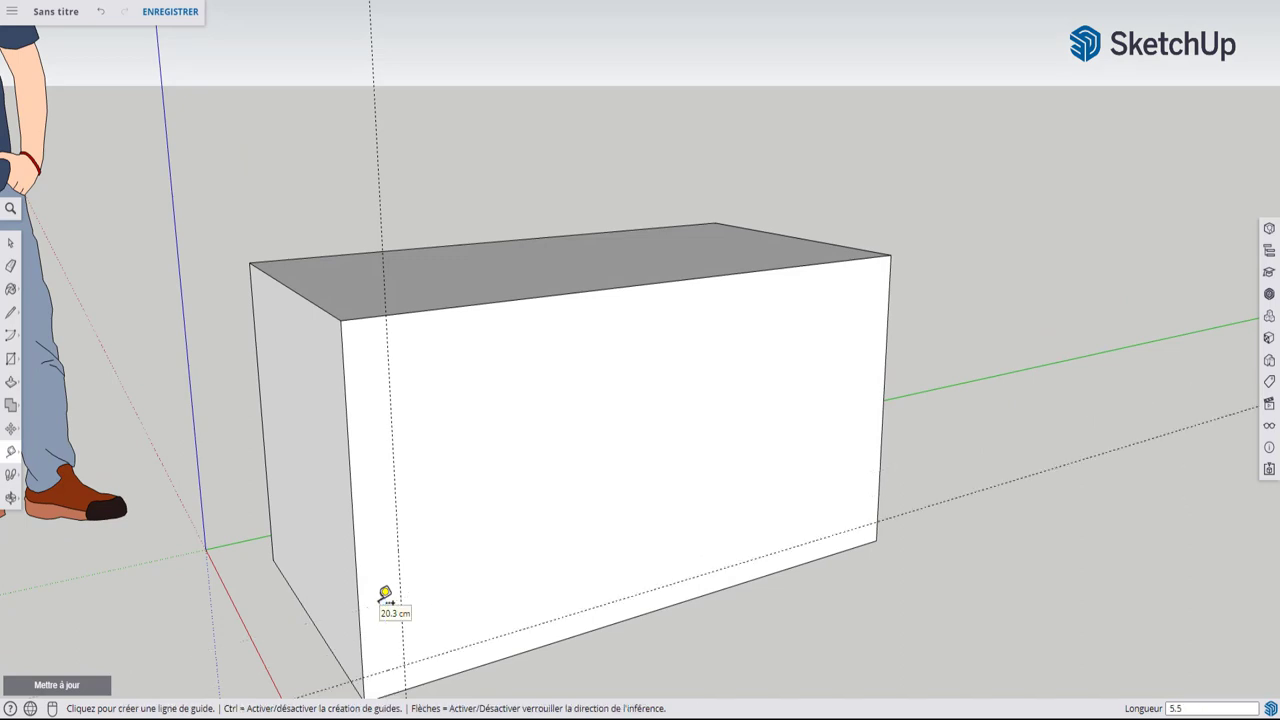
scroll(385, 598, "down", 2)
middle_click_drag(417, 603, 423, 534)
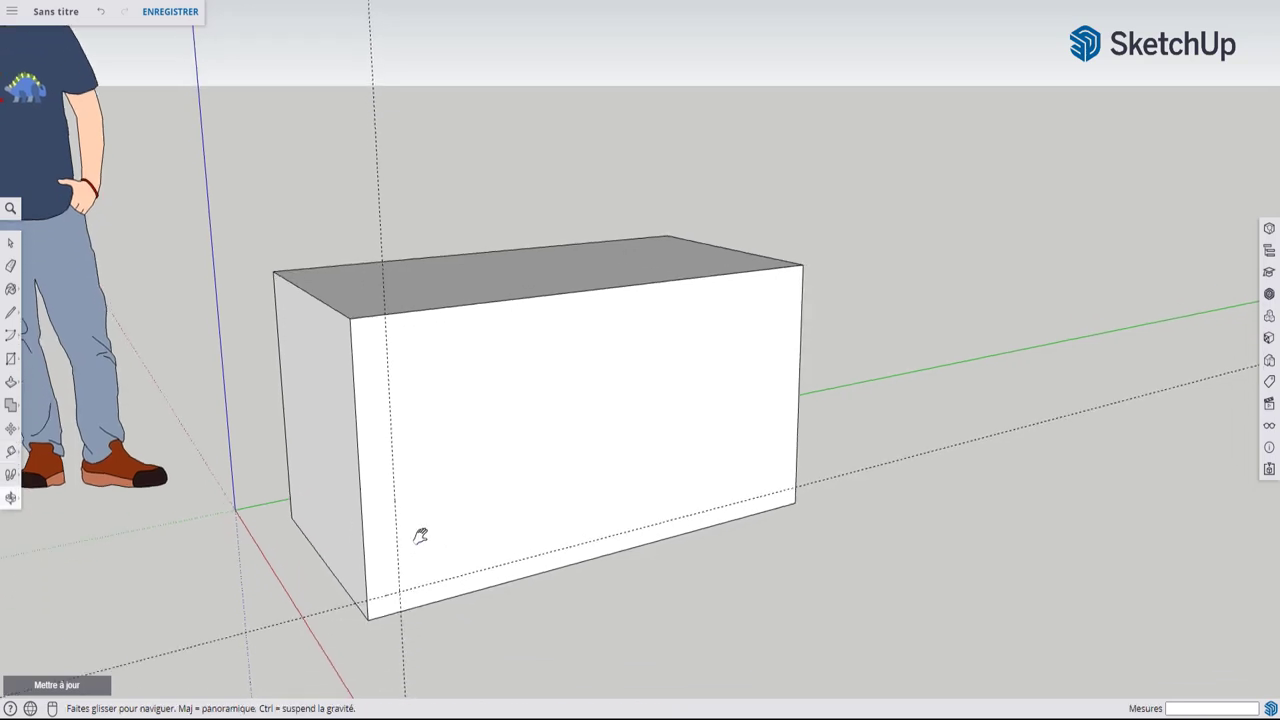
scroll(414, 490, "up", 3)
scroll(414, 490, "up", 3)
- Trace lines along the guides to outline the front face's bottom-left corner section
key("l")
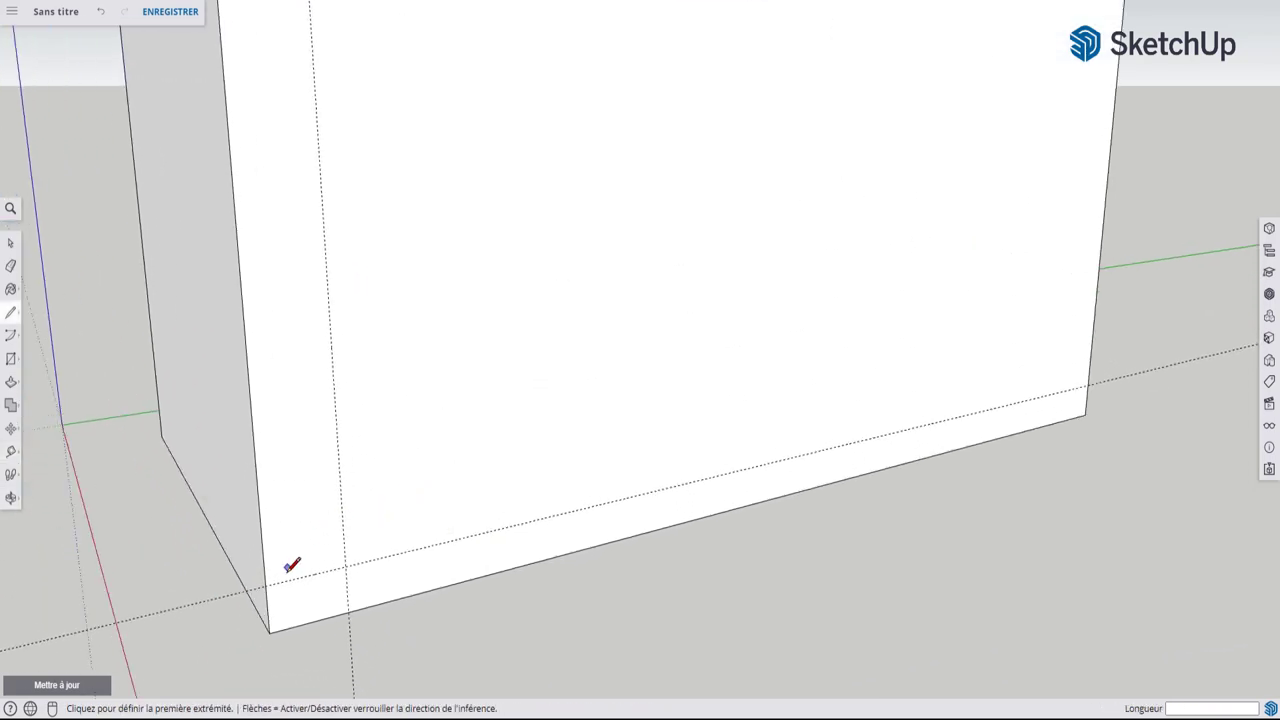
left_click(266, 585)
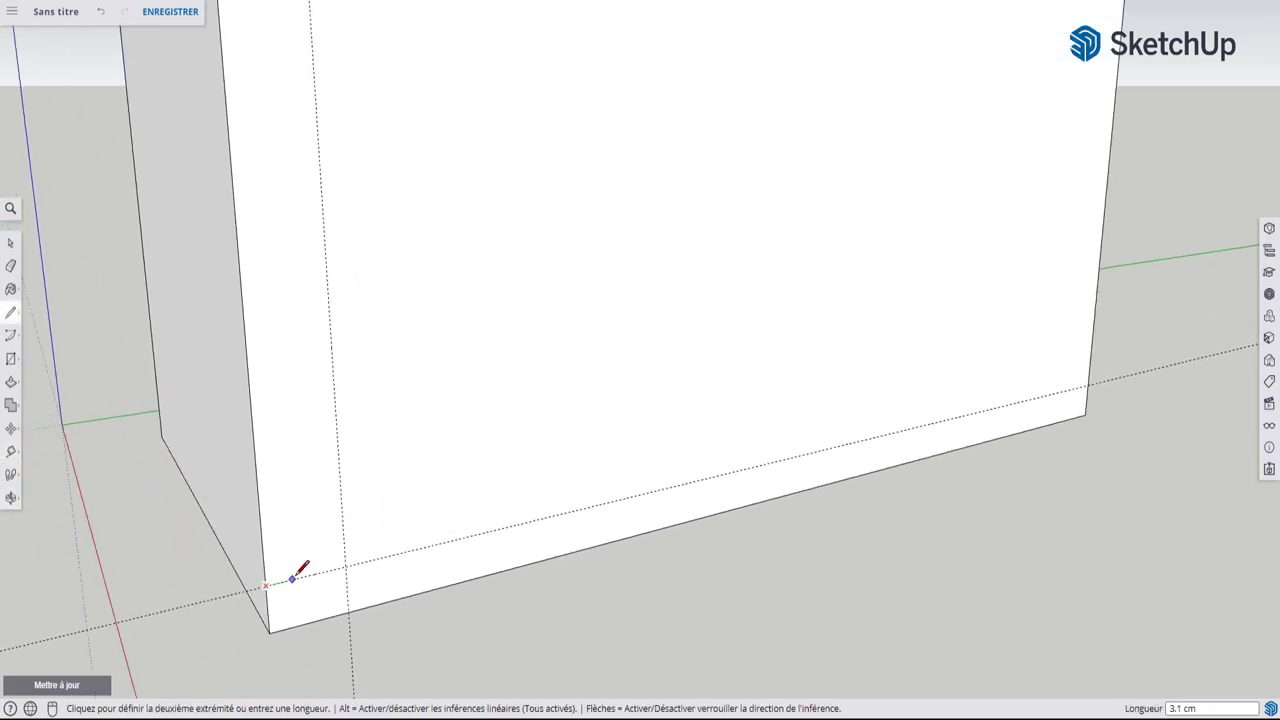
left_click(346, 566)
left_click(348, 605)
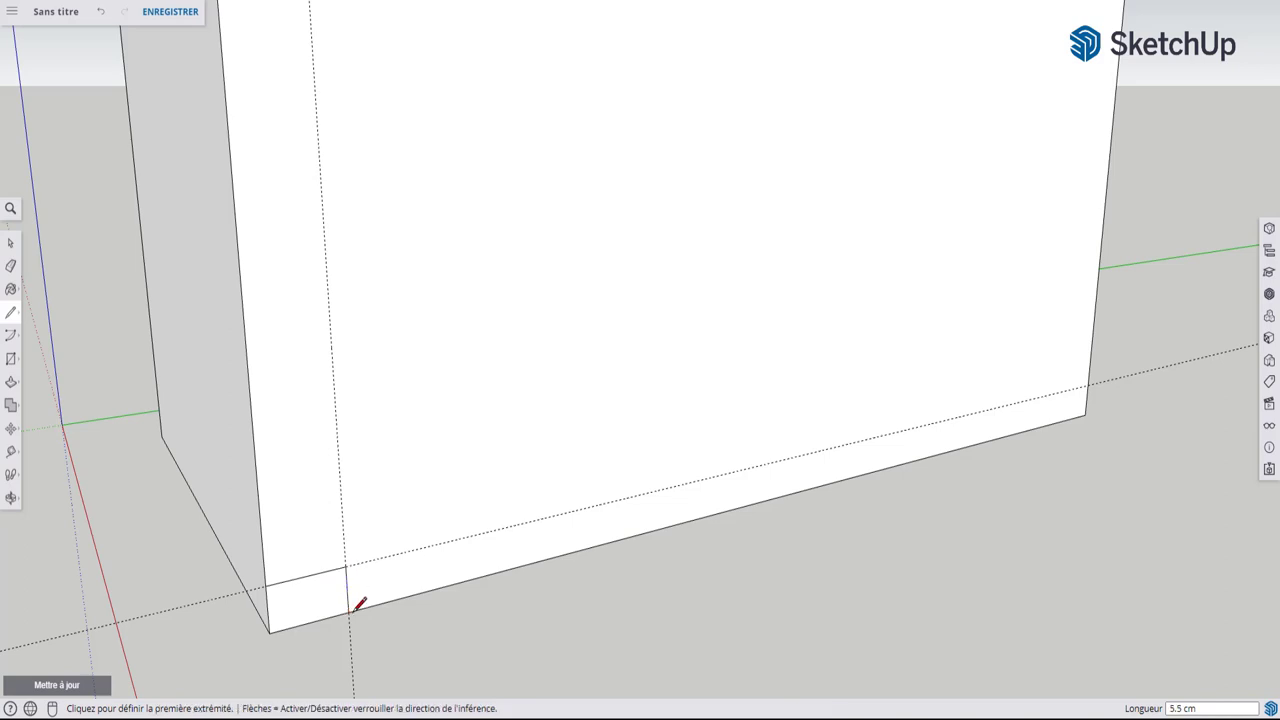
scroll(361, 552, "down", 3)
- Push the large front face back through the box, leaving a thin 83.7 cm bar
key("p")
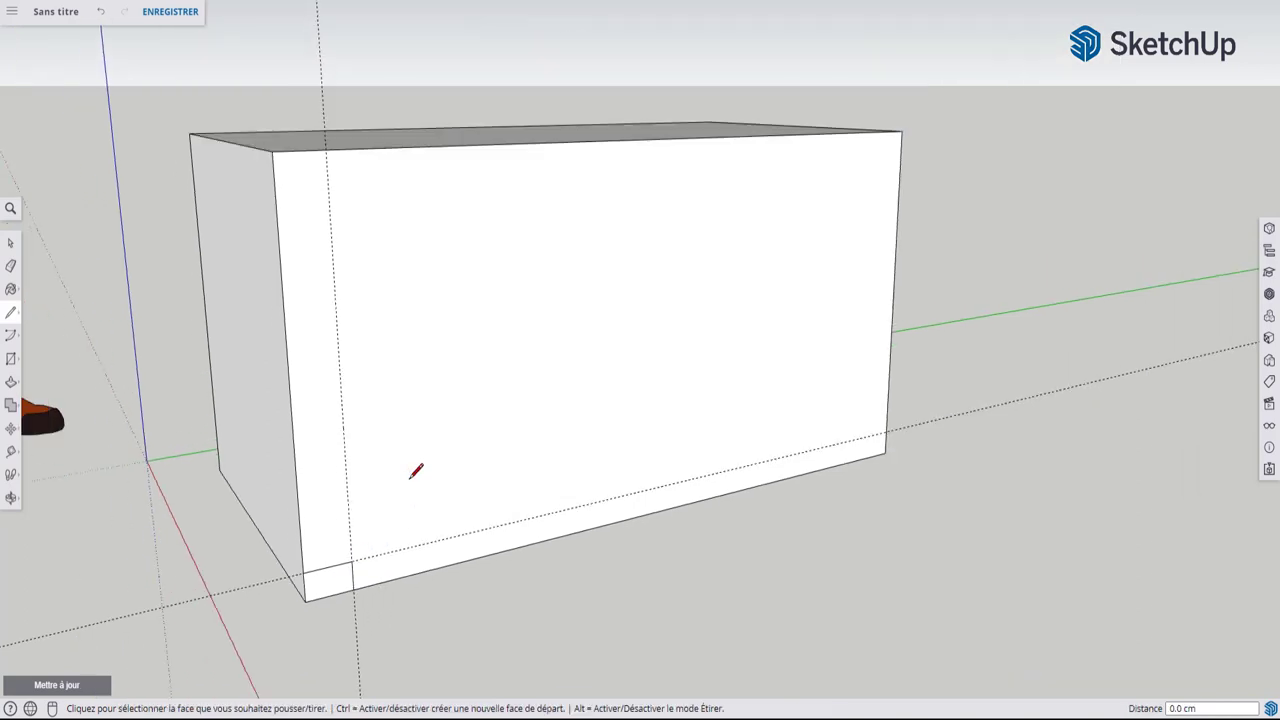
left_click(392, 466)
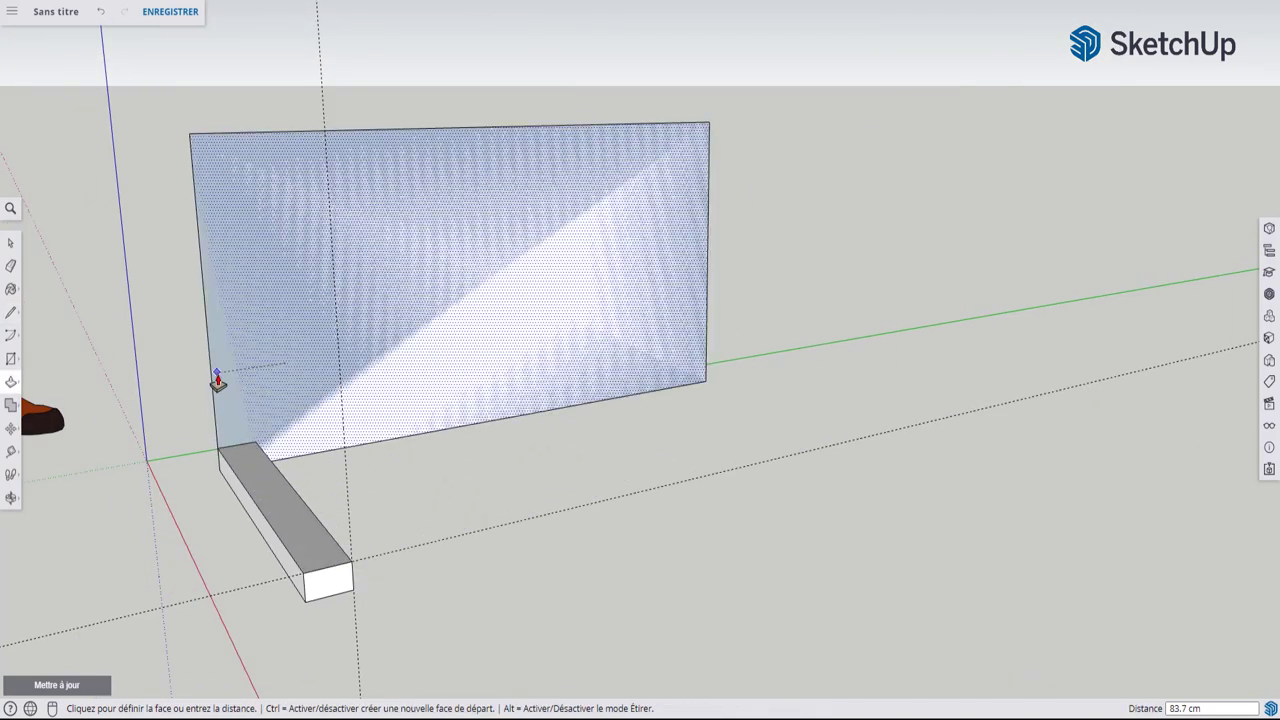
left_click(214, 371)
mouse_move(280, 500)
middle_mouse_down()
mouse_move(266, 457)
mouse_move(594, 460)
mouse_move(594, 476)
middle_mouse_up()
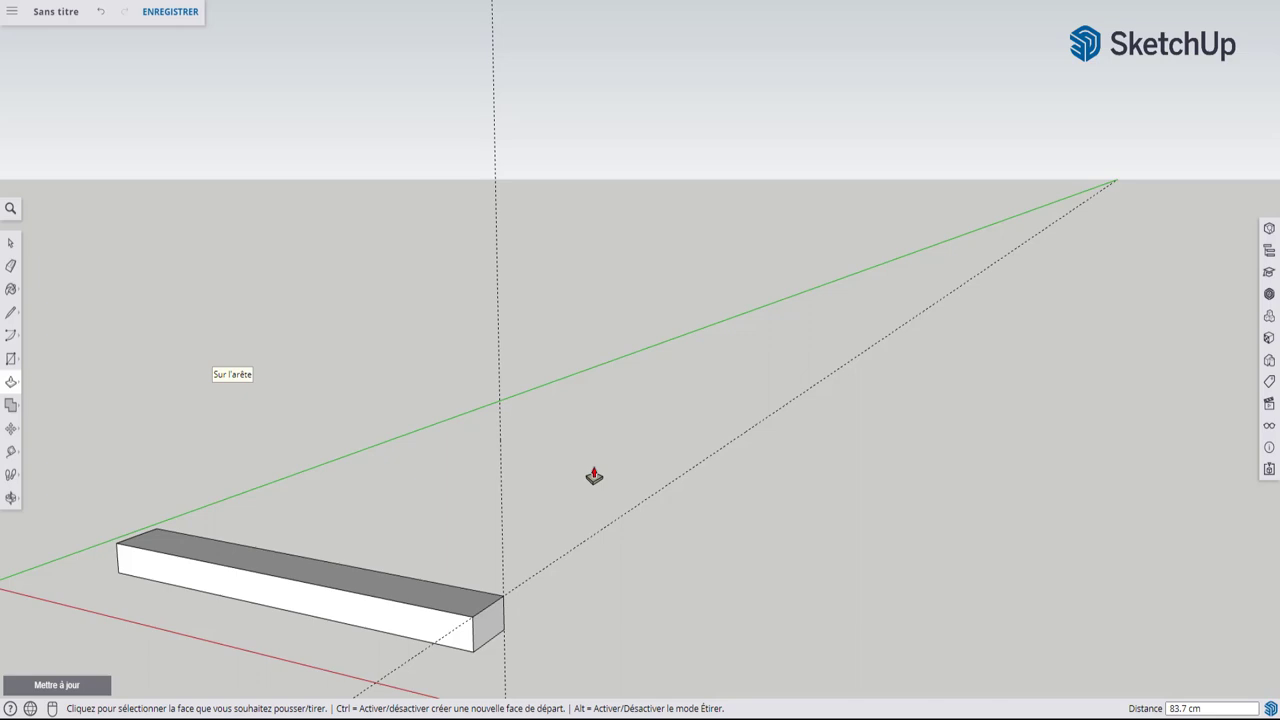
- Pull the bar's end face out by 83.7 cm
mouse_move(594, 476)
middle_mouse_down()
mouse_move(480, 526)
mouse_move(263, 500)
middle_mouse_up()
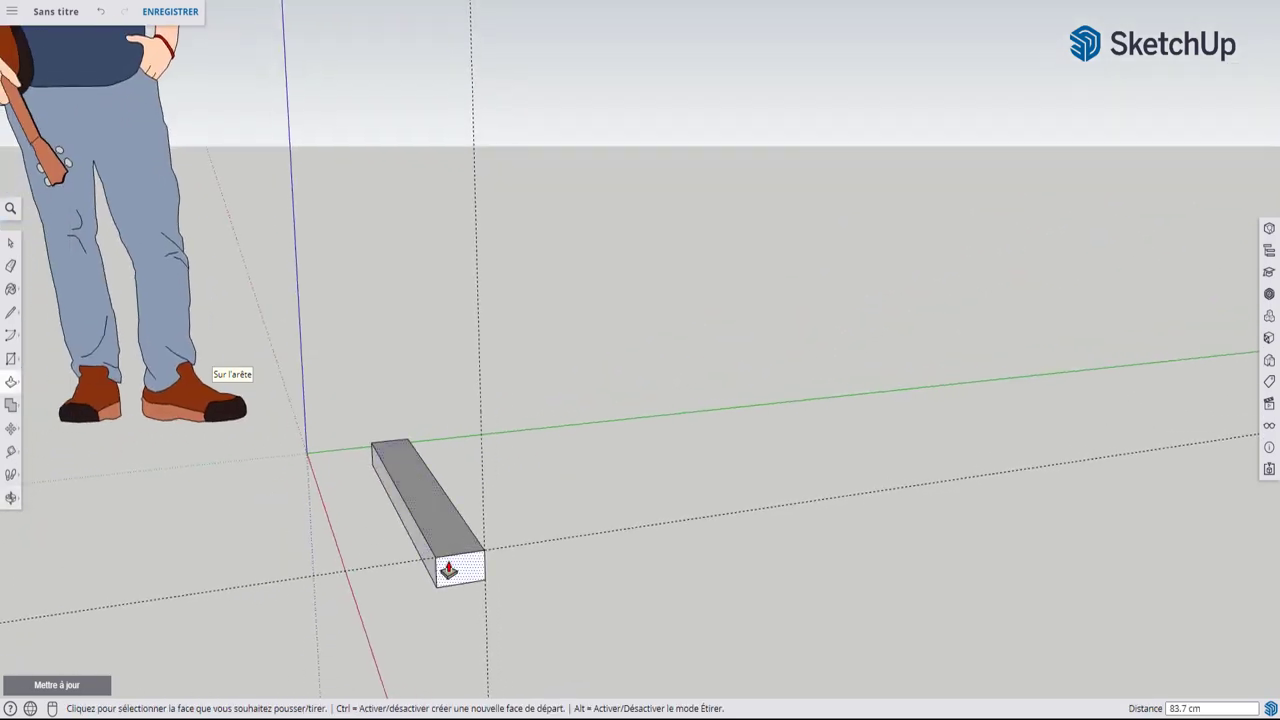
mouse_move(449, 571)
middle_mouse_down()
mouse_move(815, 496)
mouse_move(636, 546)
middle_mouse_up()
left_click(791, 506)
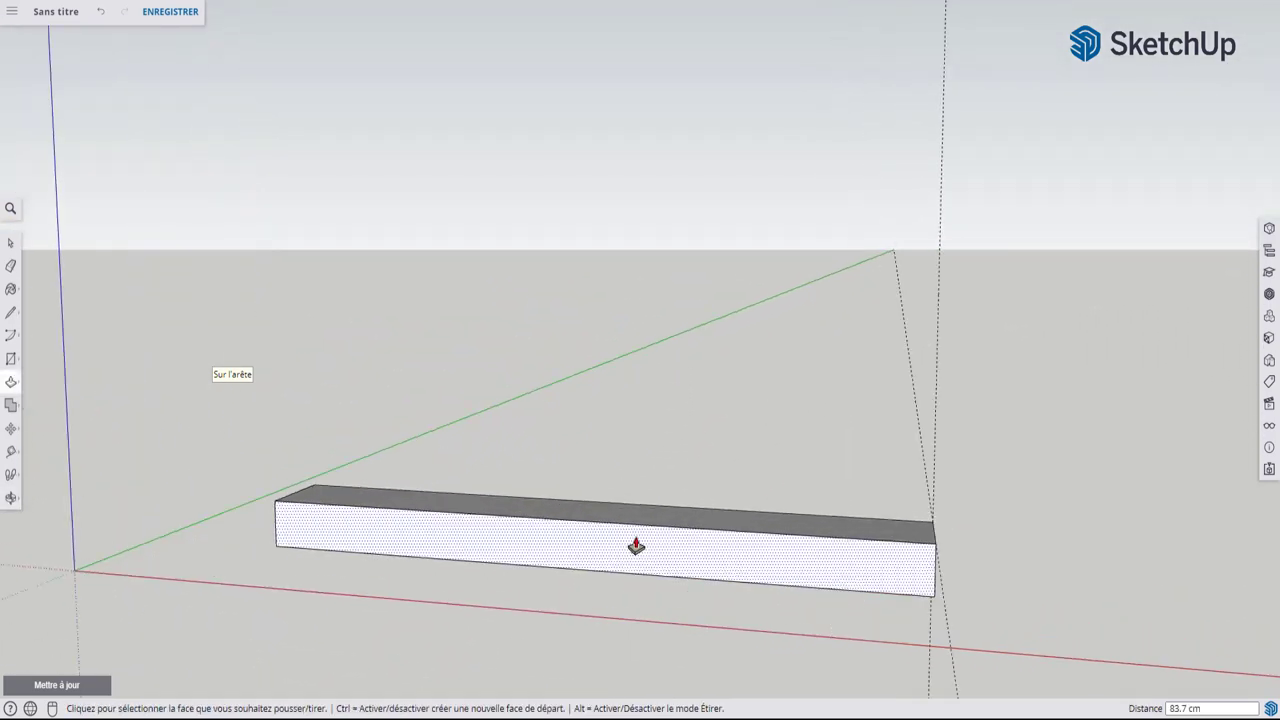
- Divide the bar's front face with a line along a guide 3.2 cm from its end
key("t")
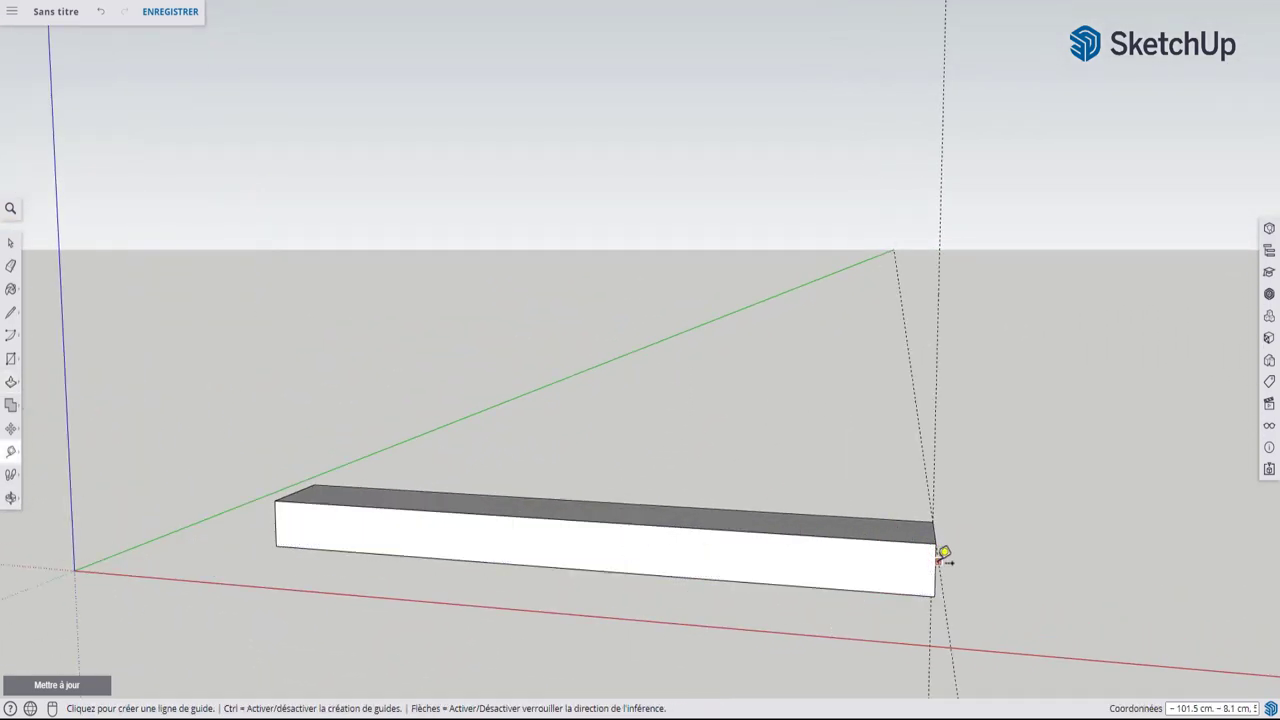
left_click(938, 565)
type("3.")
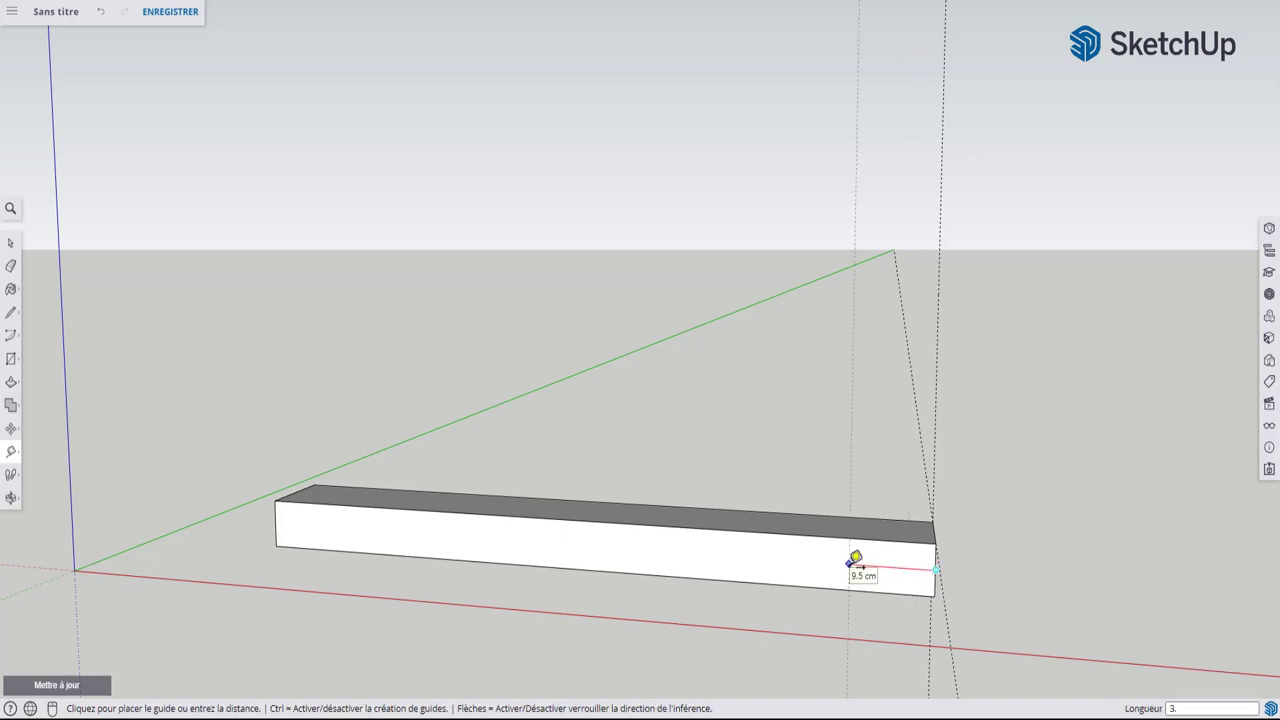
type("2")
key("Return")
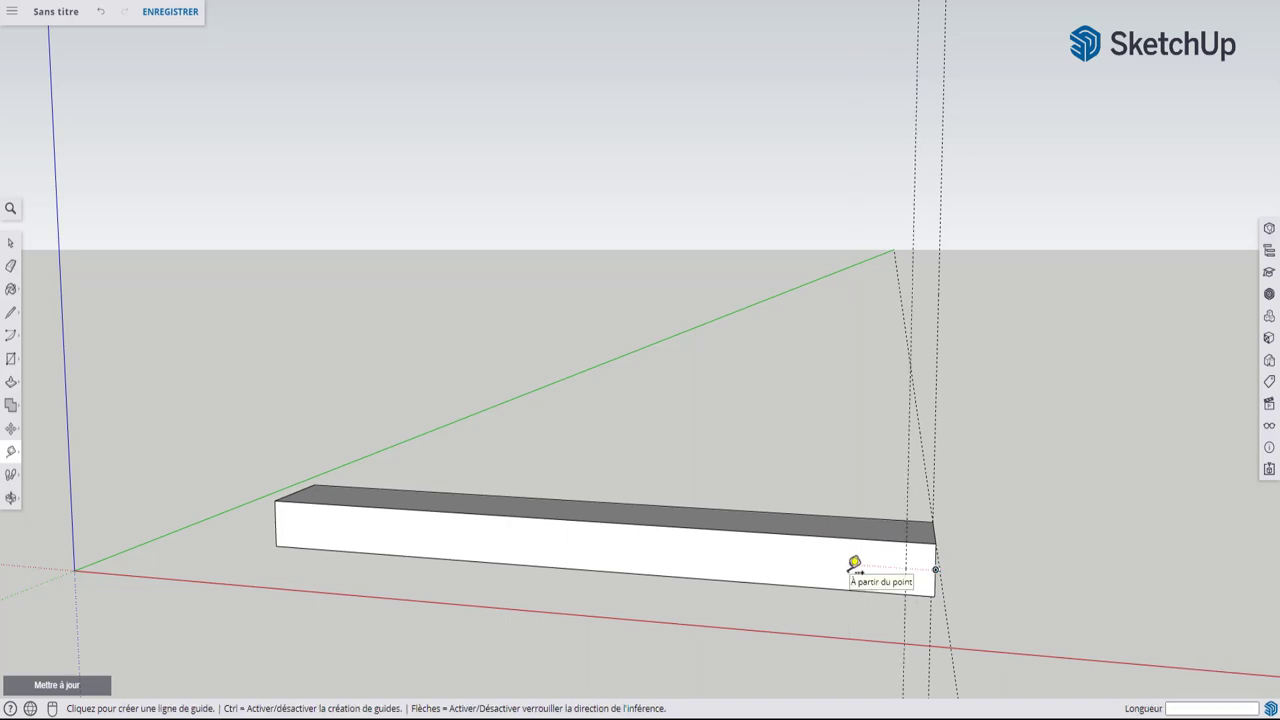
key("l")
left_click(906, 540)
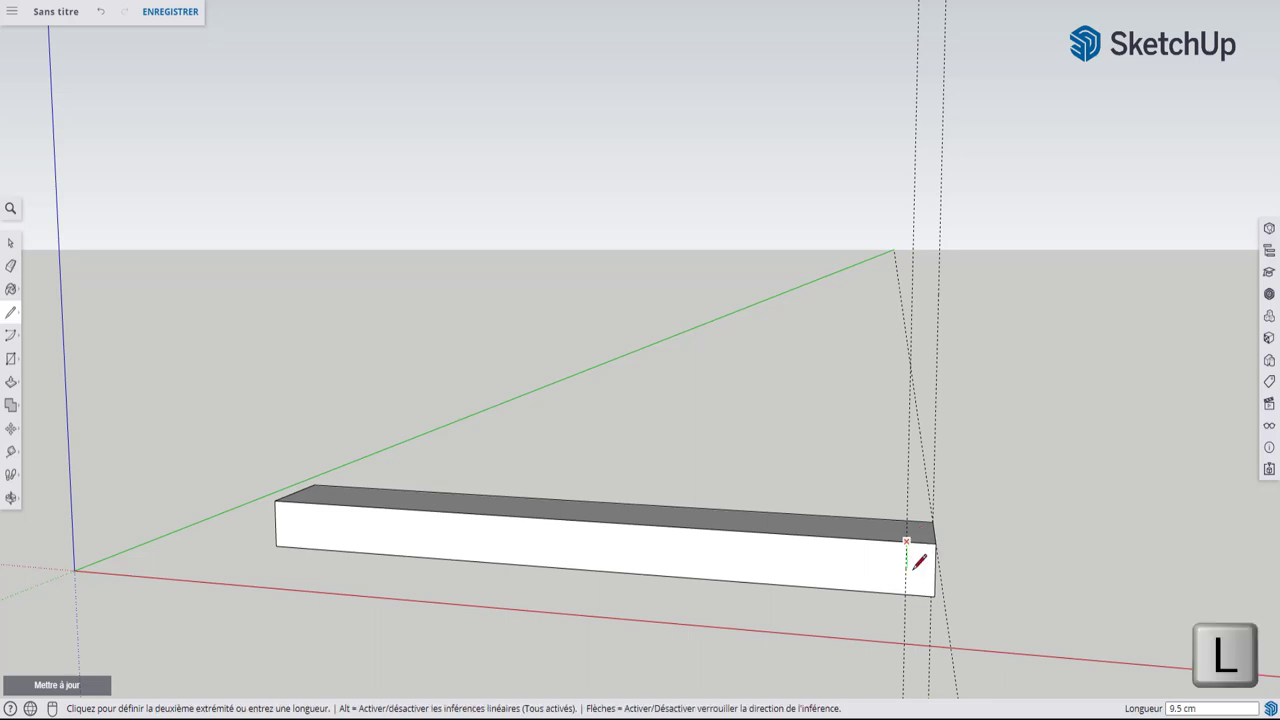
left_click(905, 594)
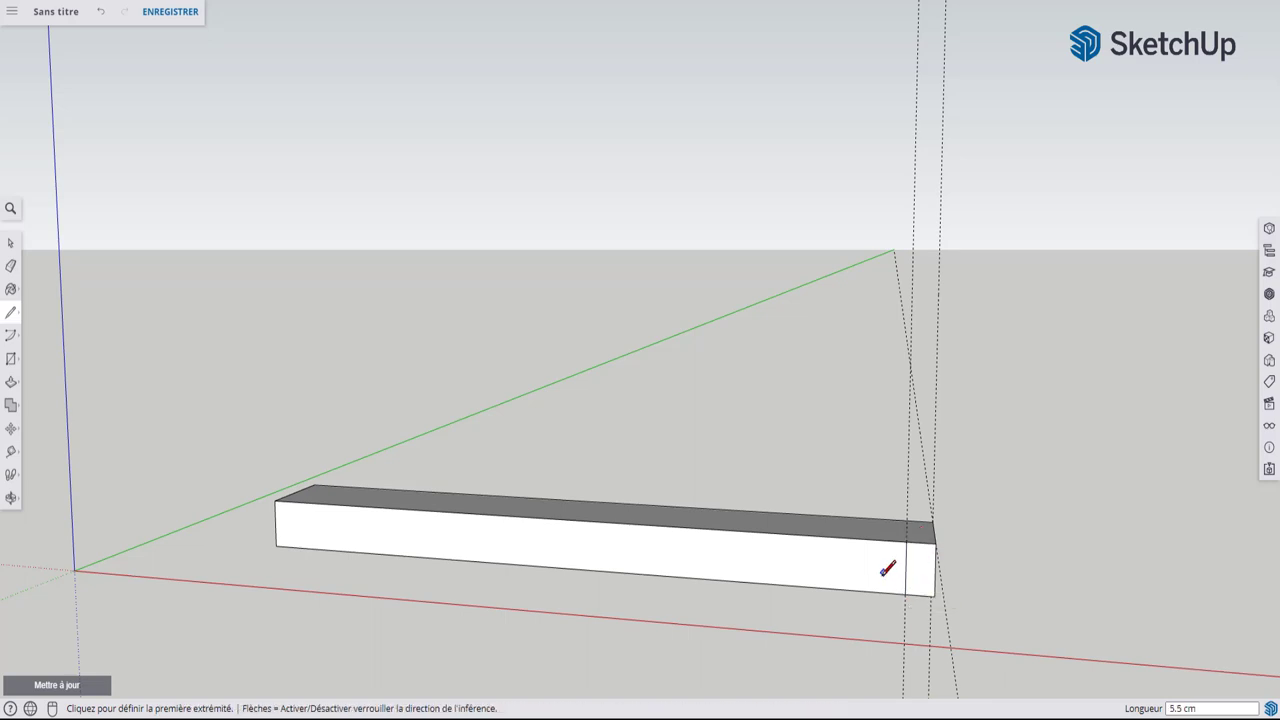
- Push the bar's long section back its full depth, leaving a short upright block
middle_click_drag(888, 570, 769, 634)
key("p")
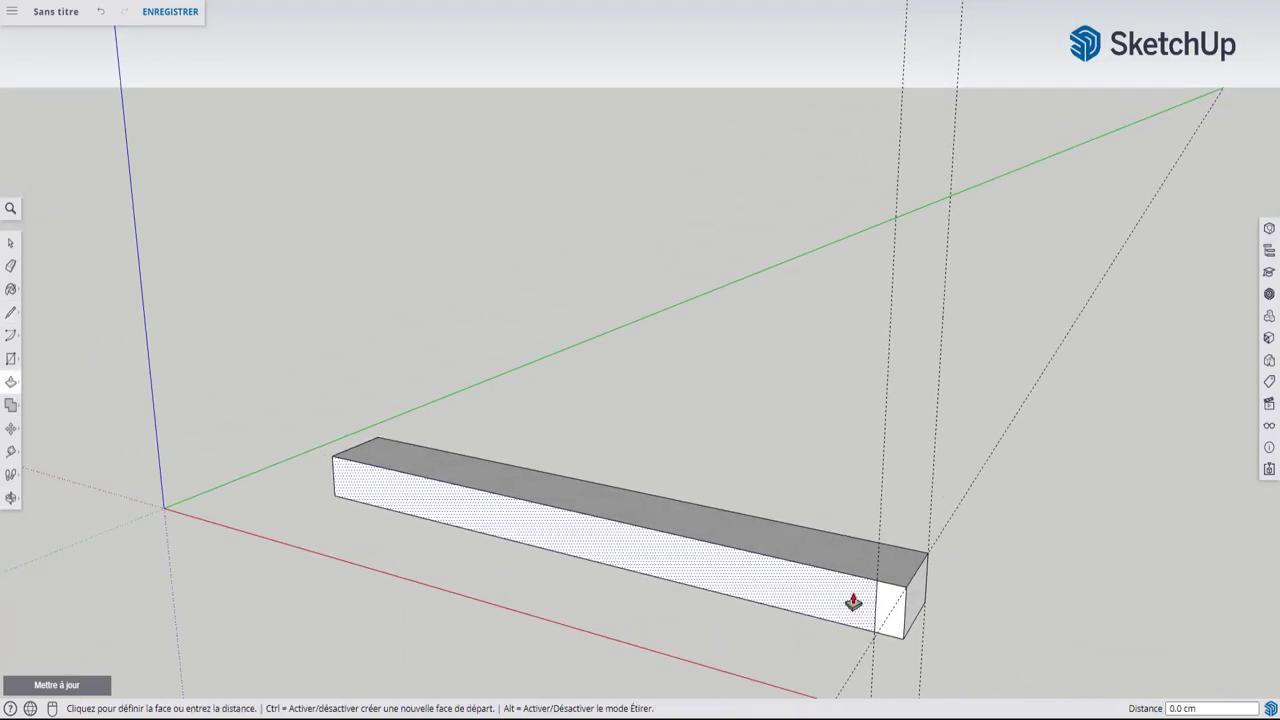
left_click(853, 601)
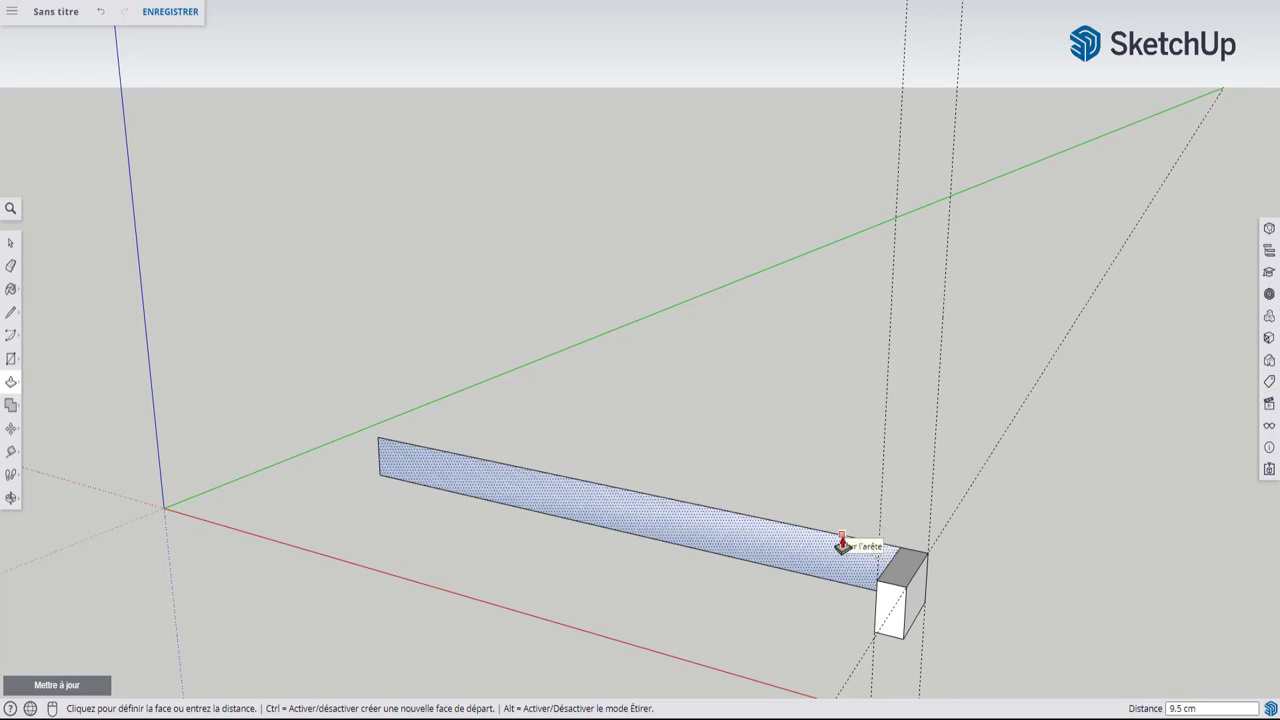
key("Escape")
middle_click_drag(909, 534, 617, 591)
scroll(789, 586, "down", 2)
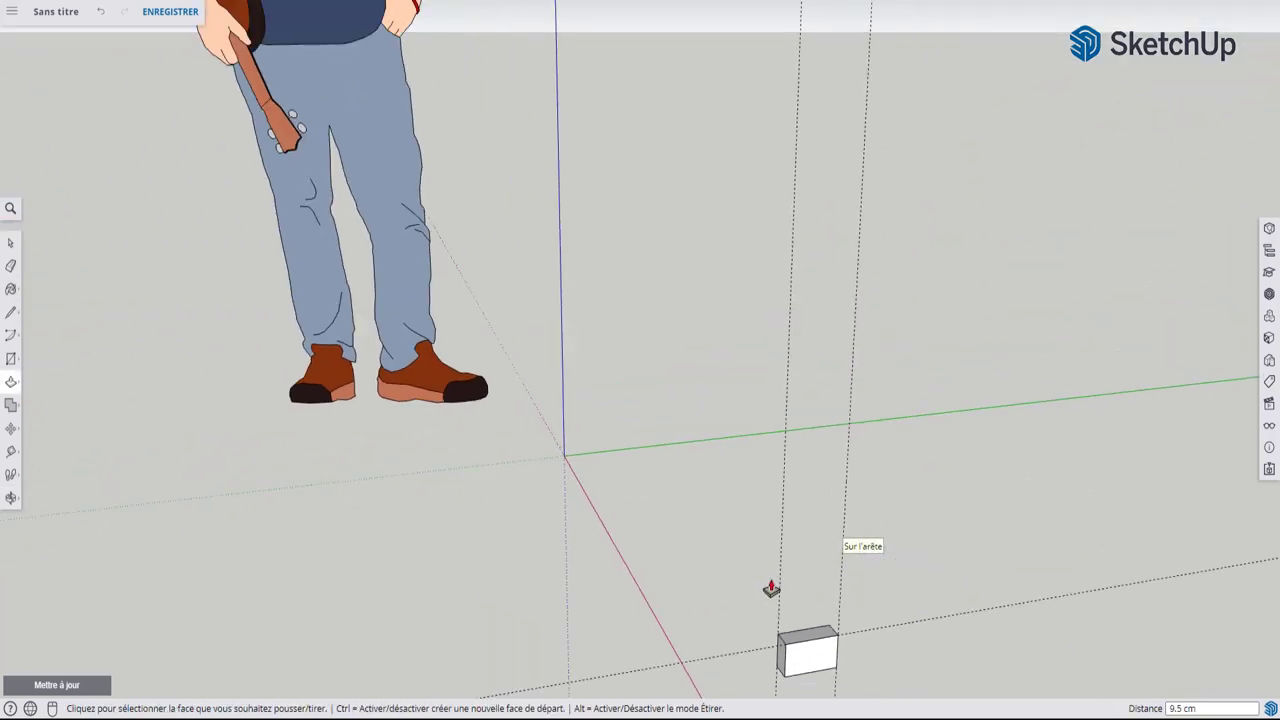
middle_click_drag(823, 591, 683, 469)
scroll(463, 423, "up", 3)
scroll(489, 381, "up", 2)
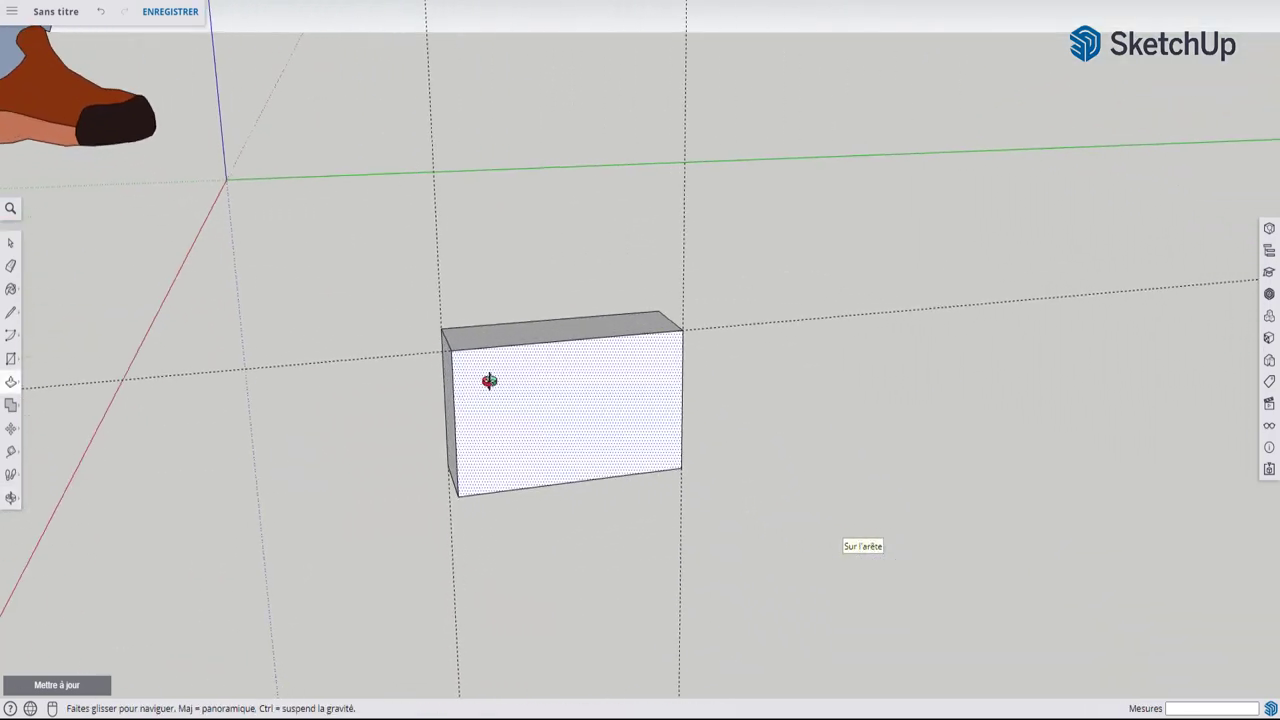
middle_click_drag(489, 381, 634, 474)
scroll(648, 455, "up", 2)
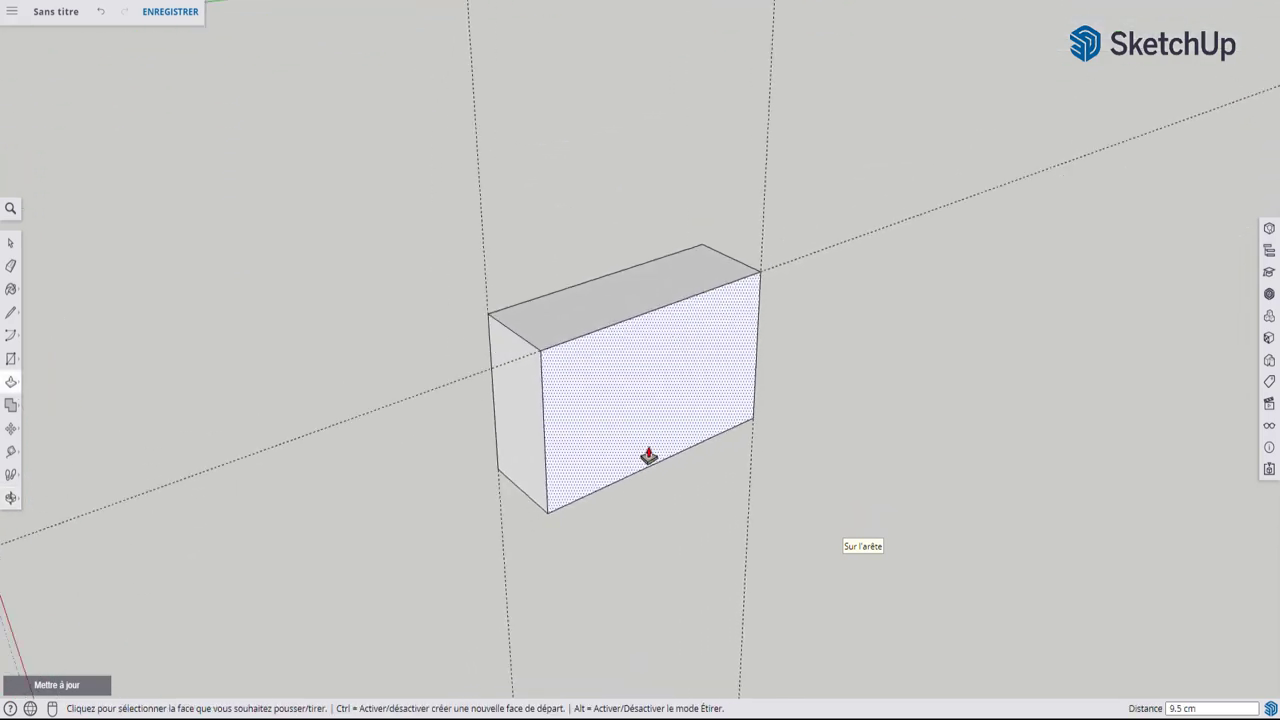
scroll(648, 455, "up", 2)
middle_click_drag(600, 429, 571, 500)
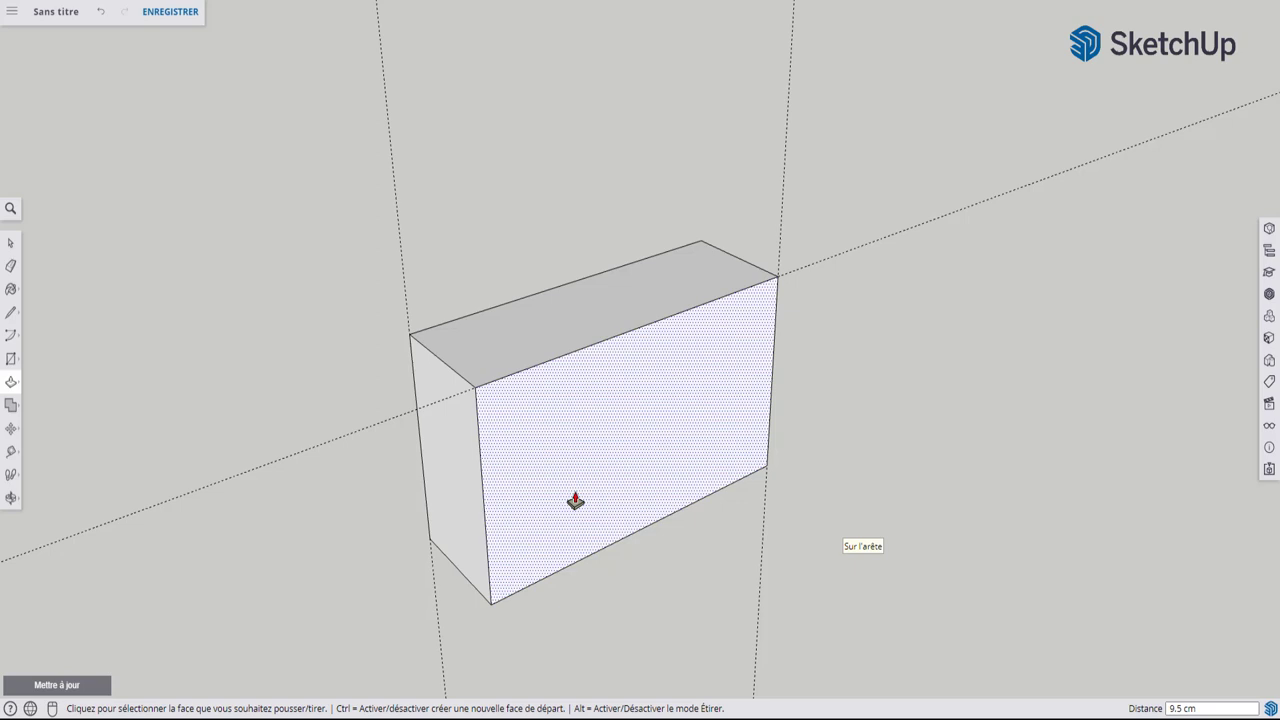
- Place guide lines across the block's front face from its left and bottom edges
mouse_move(571, 486)
middle_mouse_down()
mouse_move(694, 374)
mouse_move(686, 408)
middle_mouse_up()
key("t")
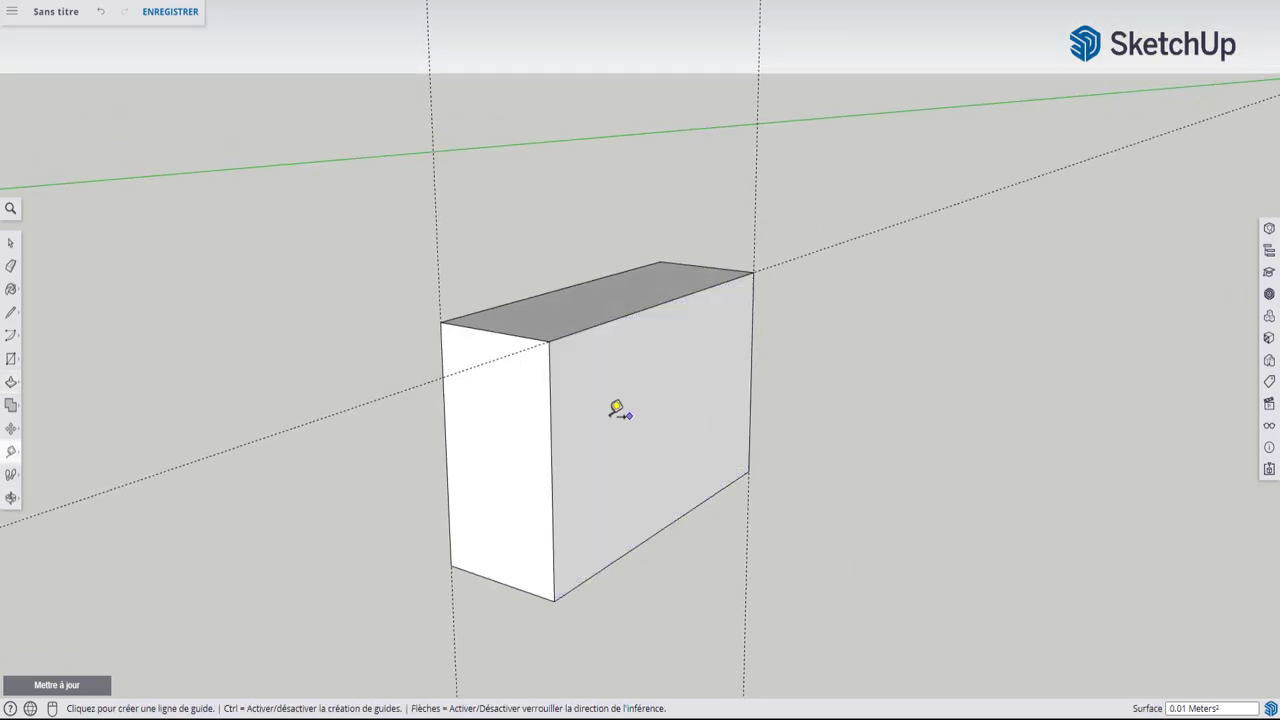
left_click(444, 419)
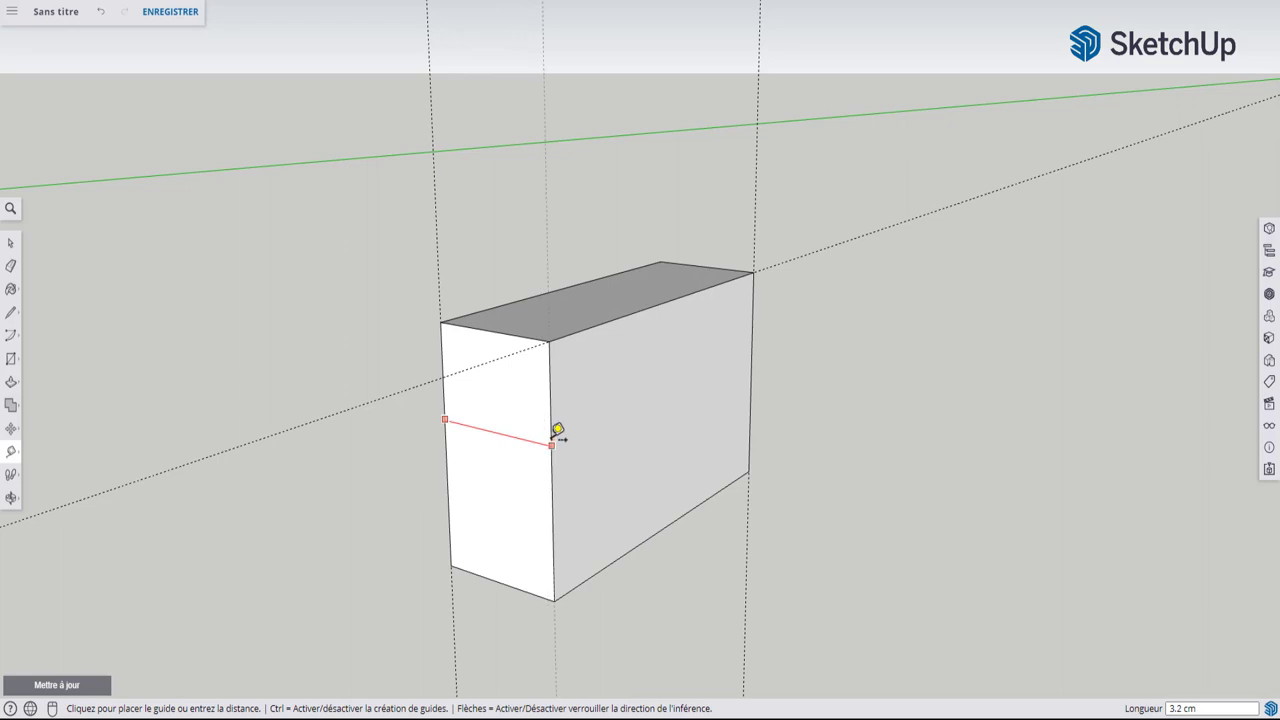
mouse_move(557, 430)
middle_mouse_down()
mouse_move(666, 414)
mouse_move(589, 414)
mouse_move(652, 541)
middle_mouse_up()
left_click(646, 549)
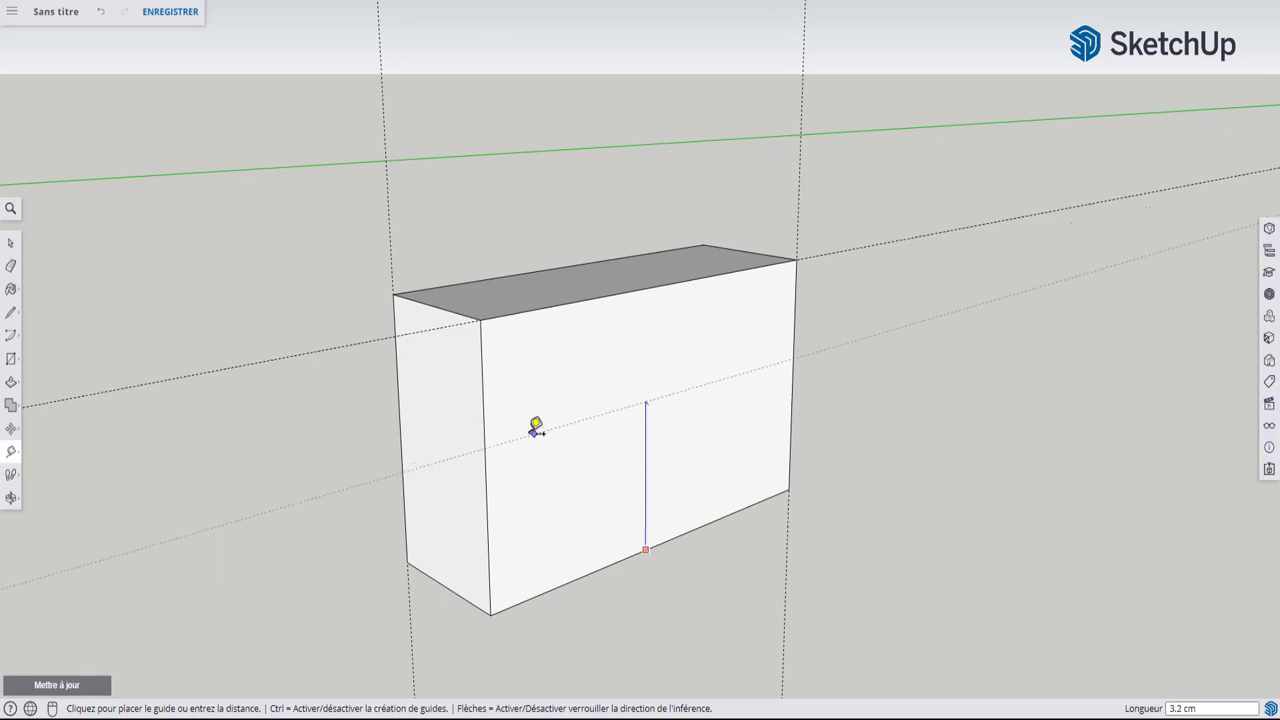
left_click(486, 405)
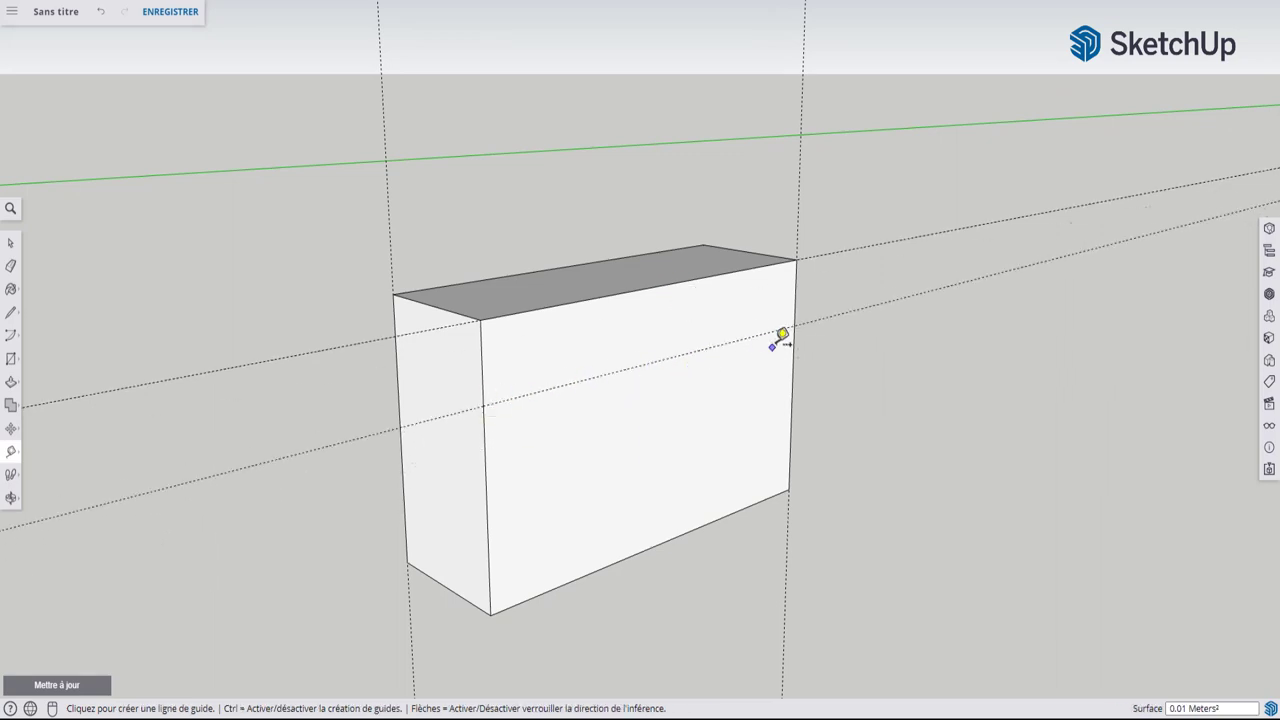
left_click(482, 377)
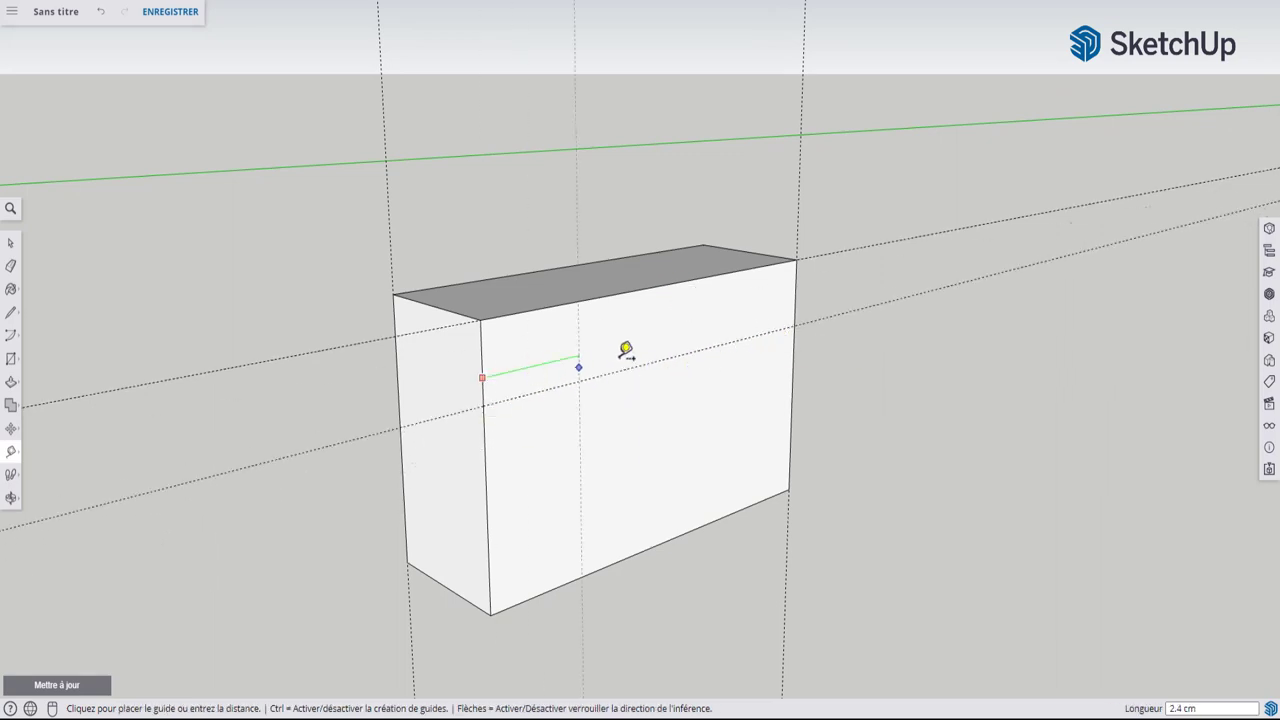
left_click(801, 301)
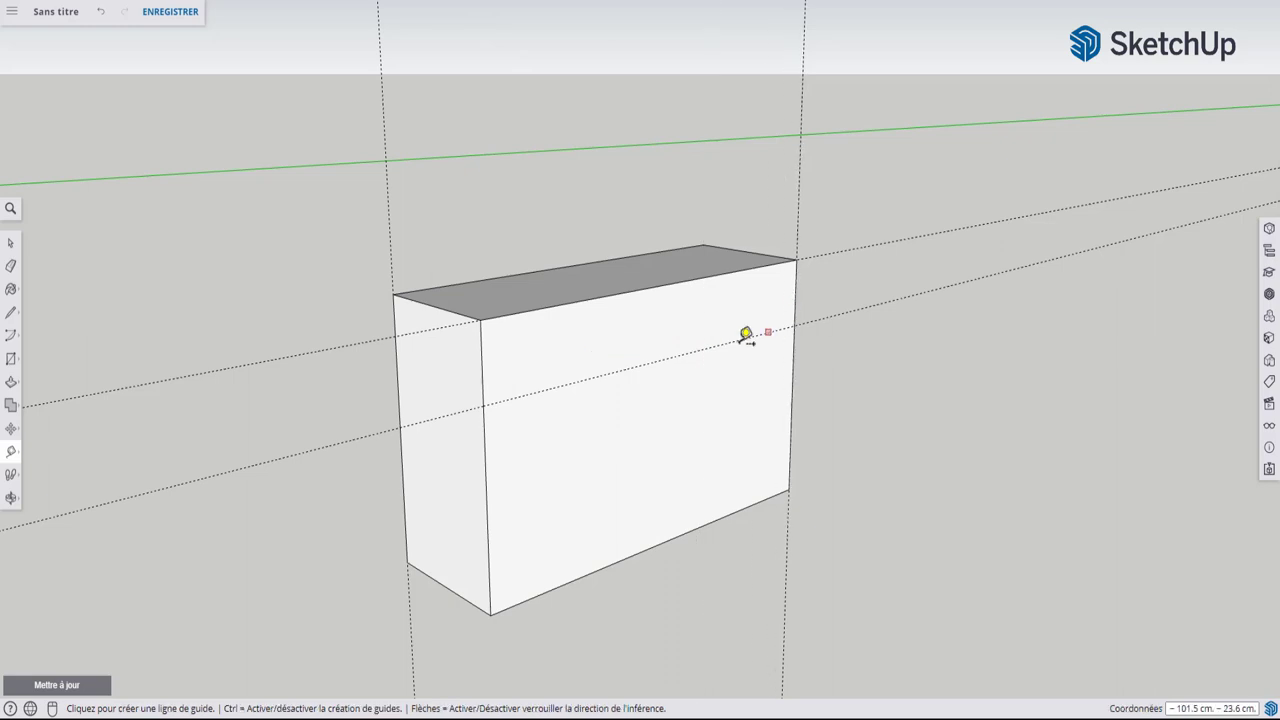
middle_click_drag(743, 334, 457, 377)
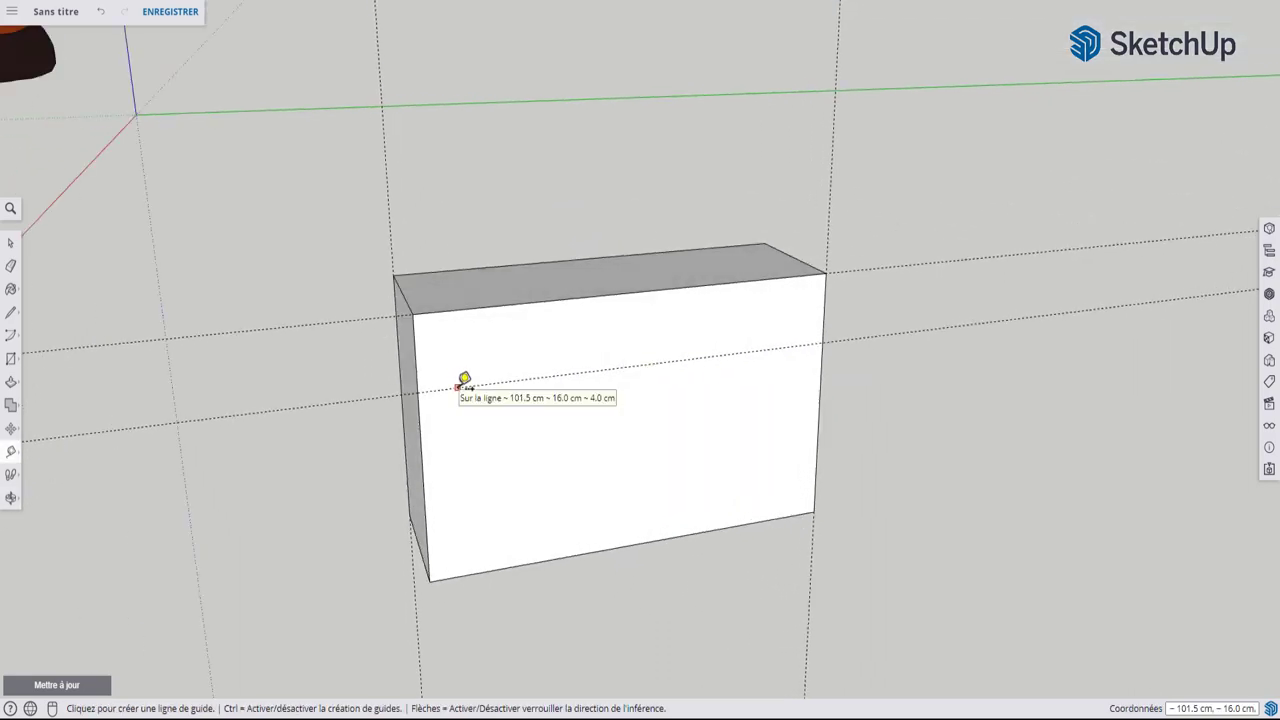
mouse_move(571, 437)
middle_mouse_down()
mouse_move(614, 443)
mouse_move(589, 491)
middle_mouse_up()
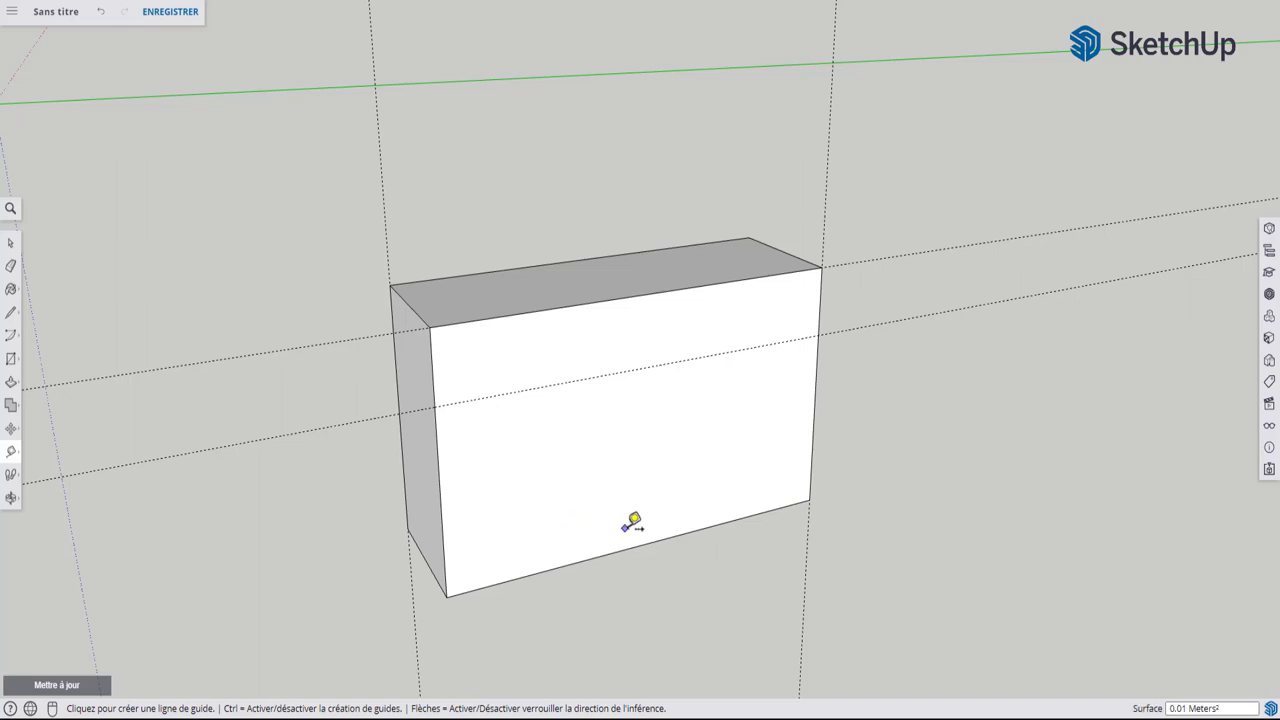
- Add a guide 1.8 cm above the block's bottom edge
left_click(634, 545)
key("t")
type("1.")
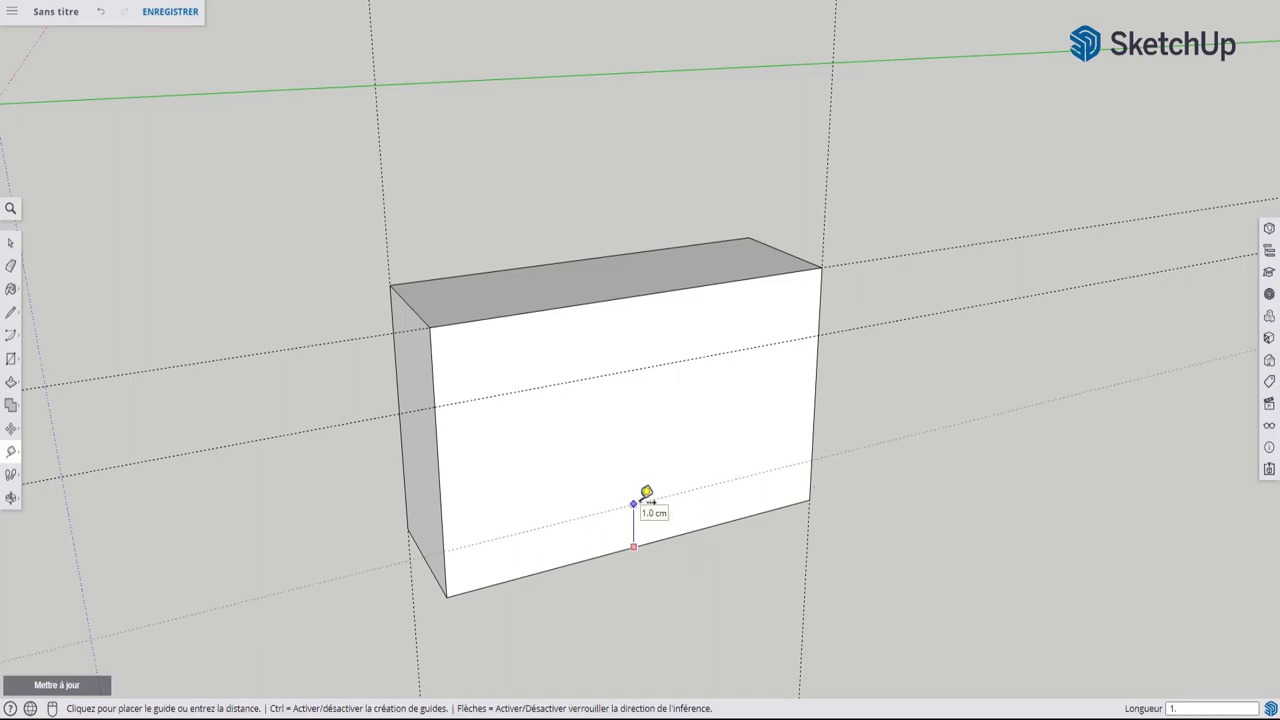
type("8")
key("Return")
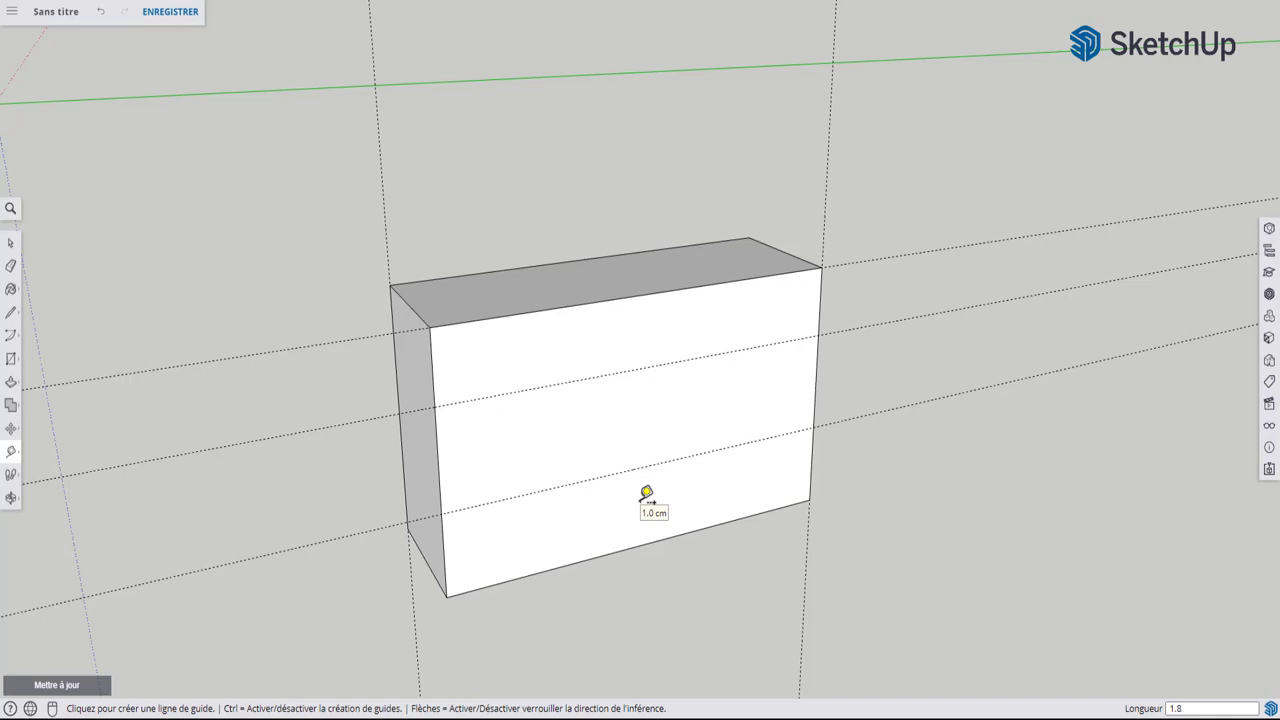
- Draw lines along the guide across the front face and the adjacent end face
key("l")
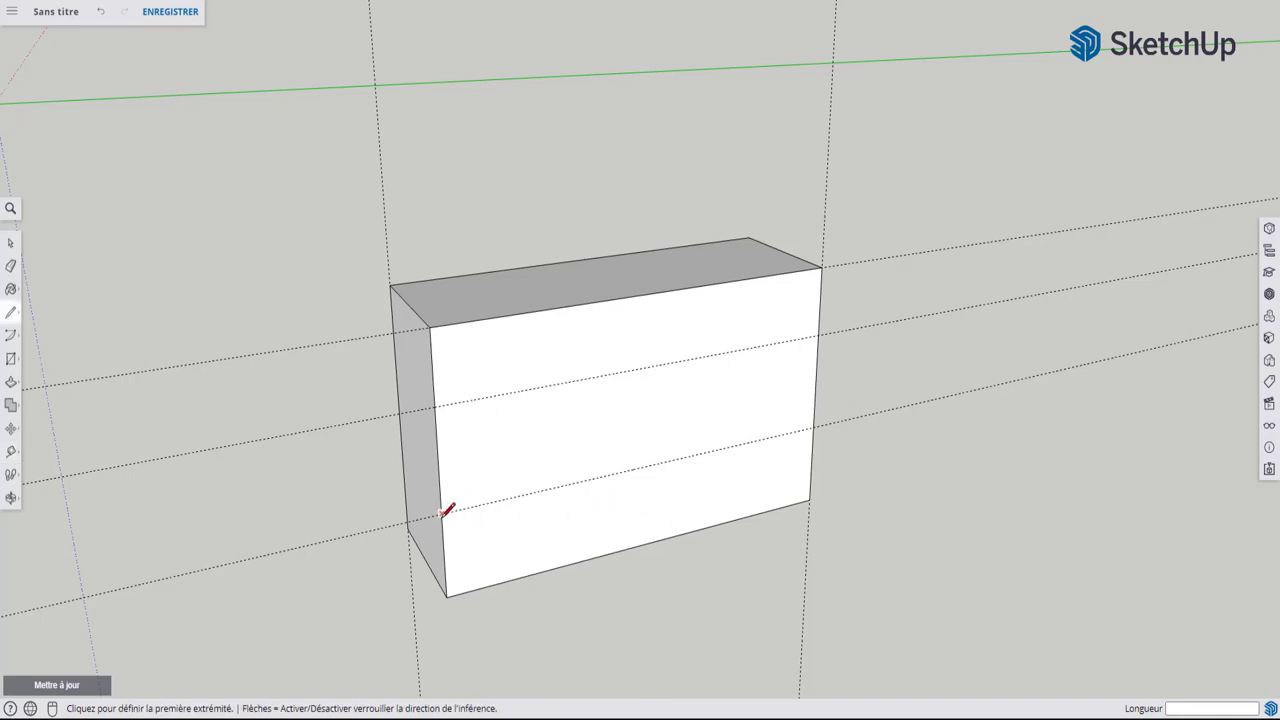
left_click(441, 513)
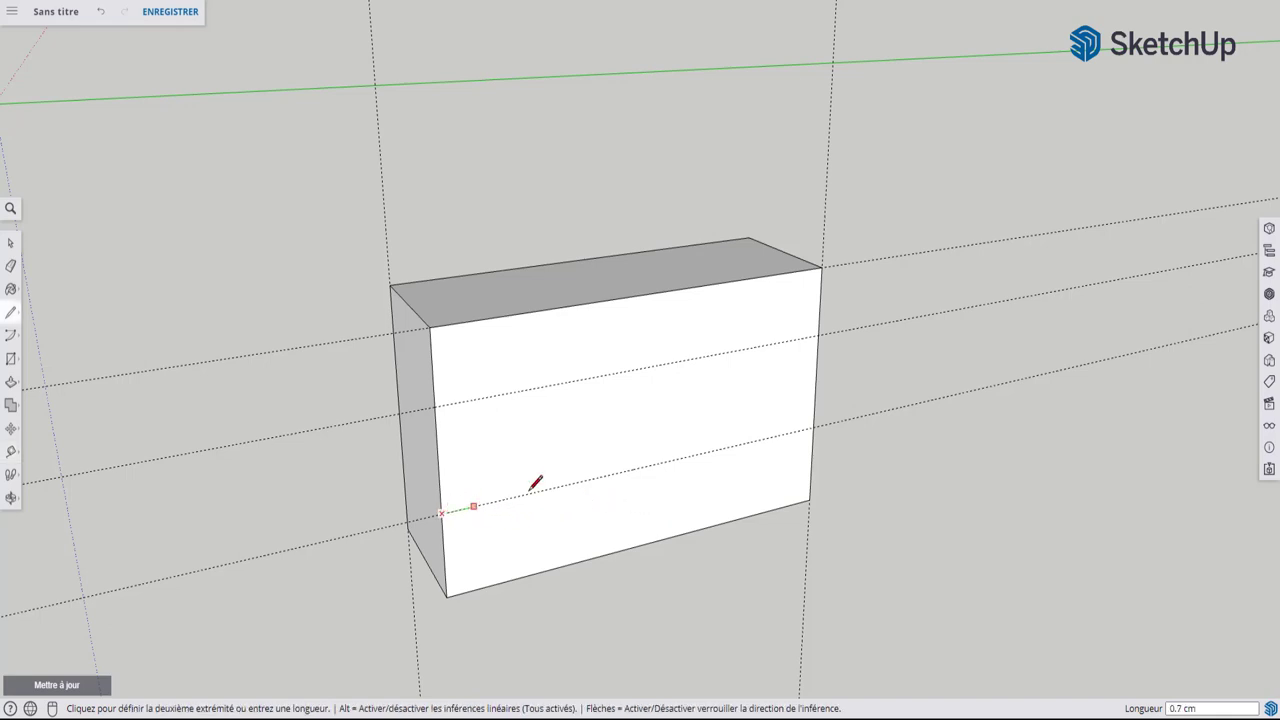
left_click(815, 427)
middle_click_drag(543, 449, 894, 443)
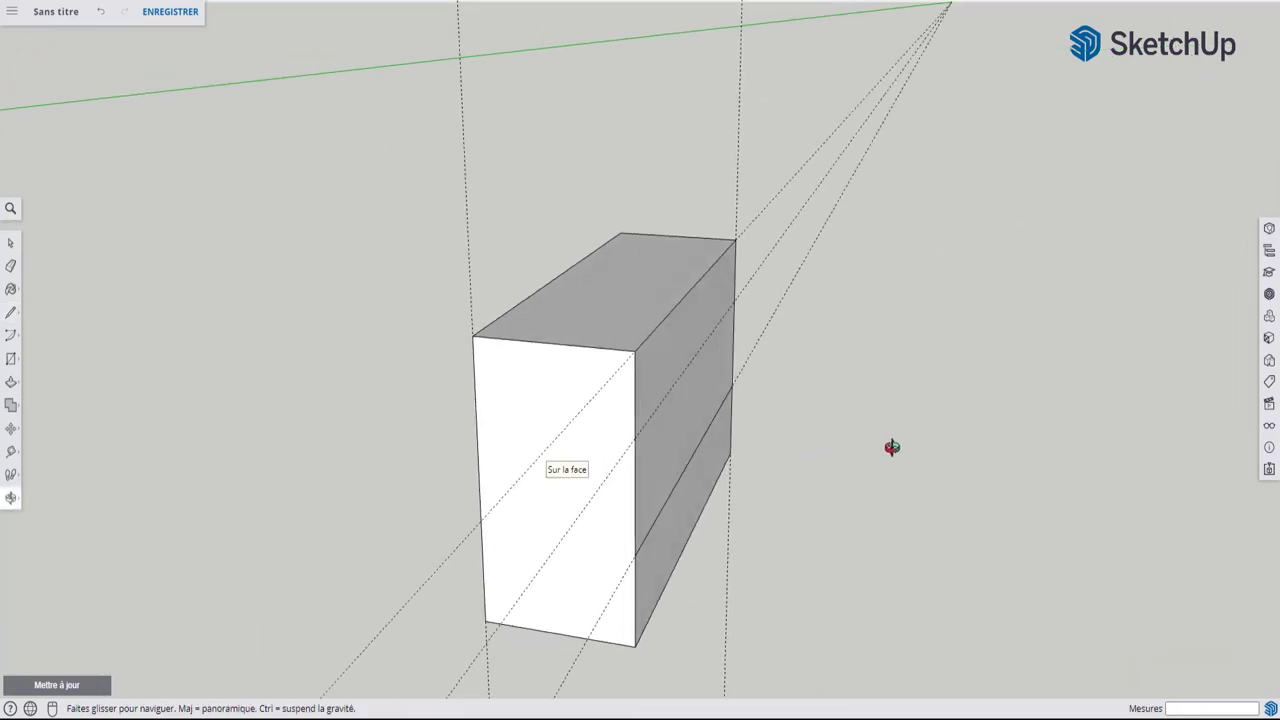
left_click(643, 552)
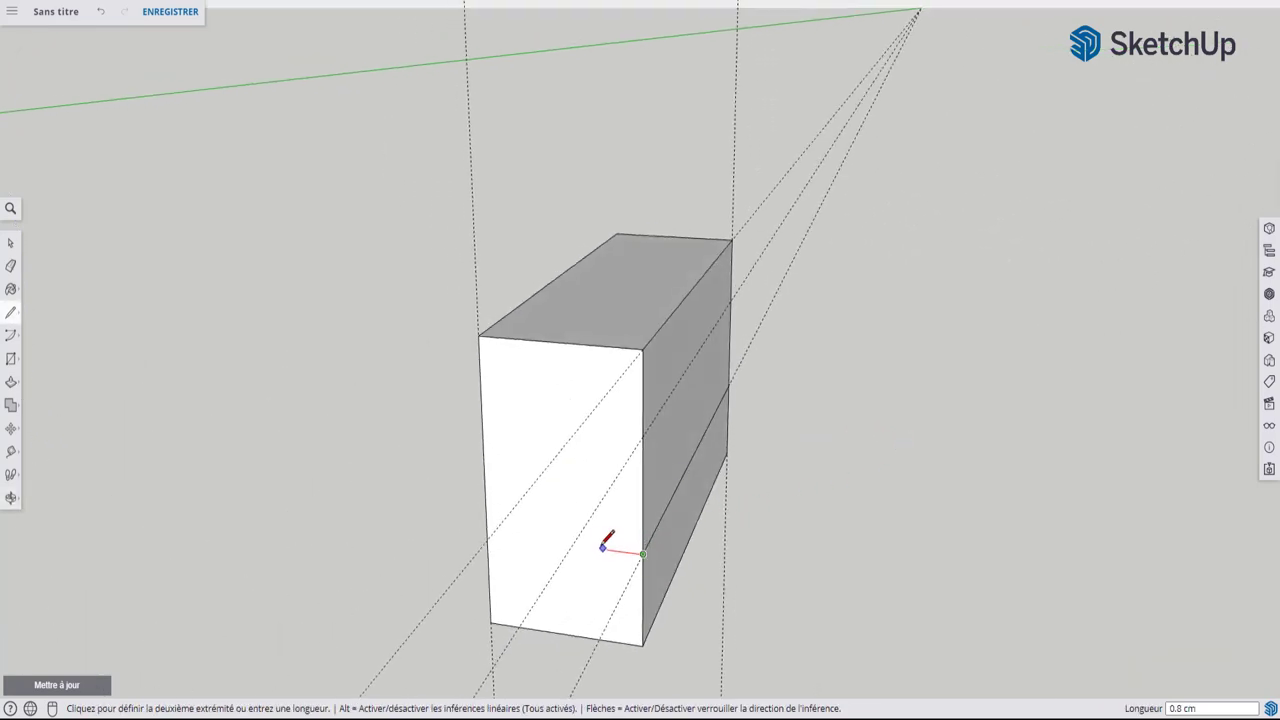
left_click(488, 532)
- Continue the line along the guide across the opposite long face and remaining end face
mouse_move(490, 530)
middle_mouse_down()
mouse_move(709, 480)
mouse_move(1113, 427)
middle_mouse_up()
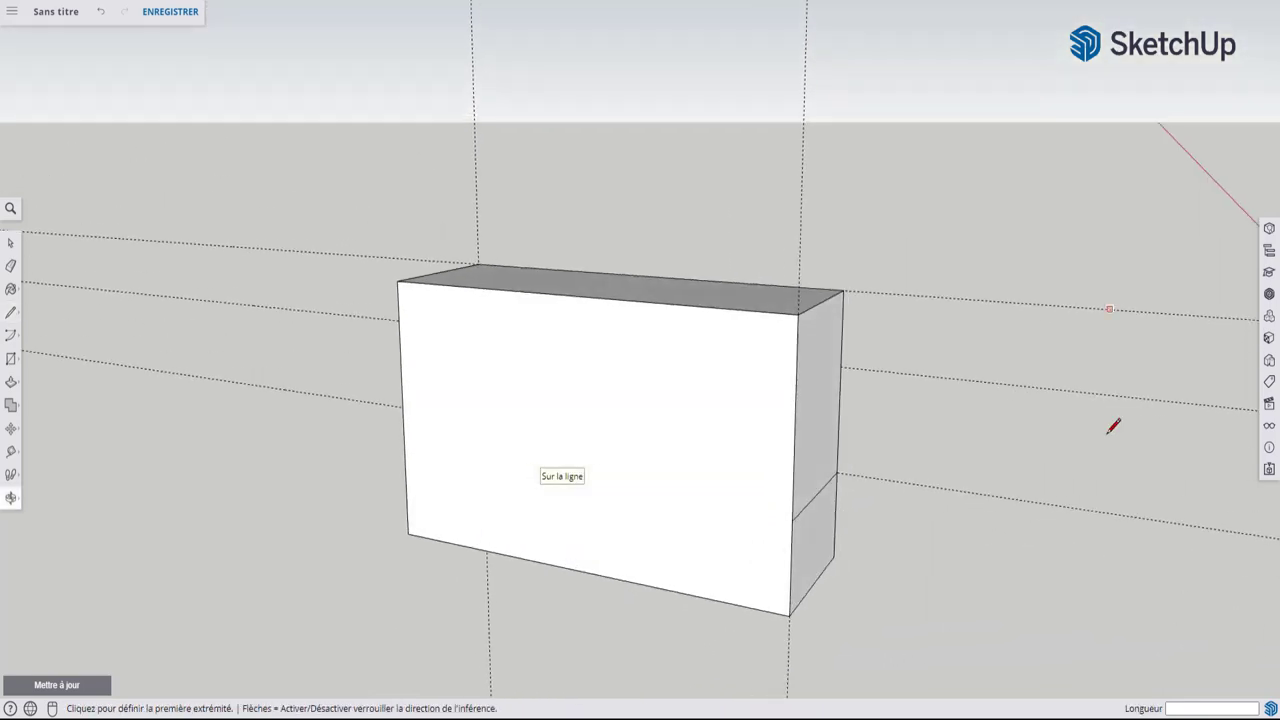
left_click(792, 520)
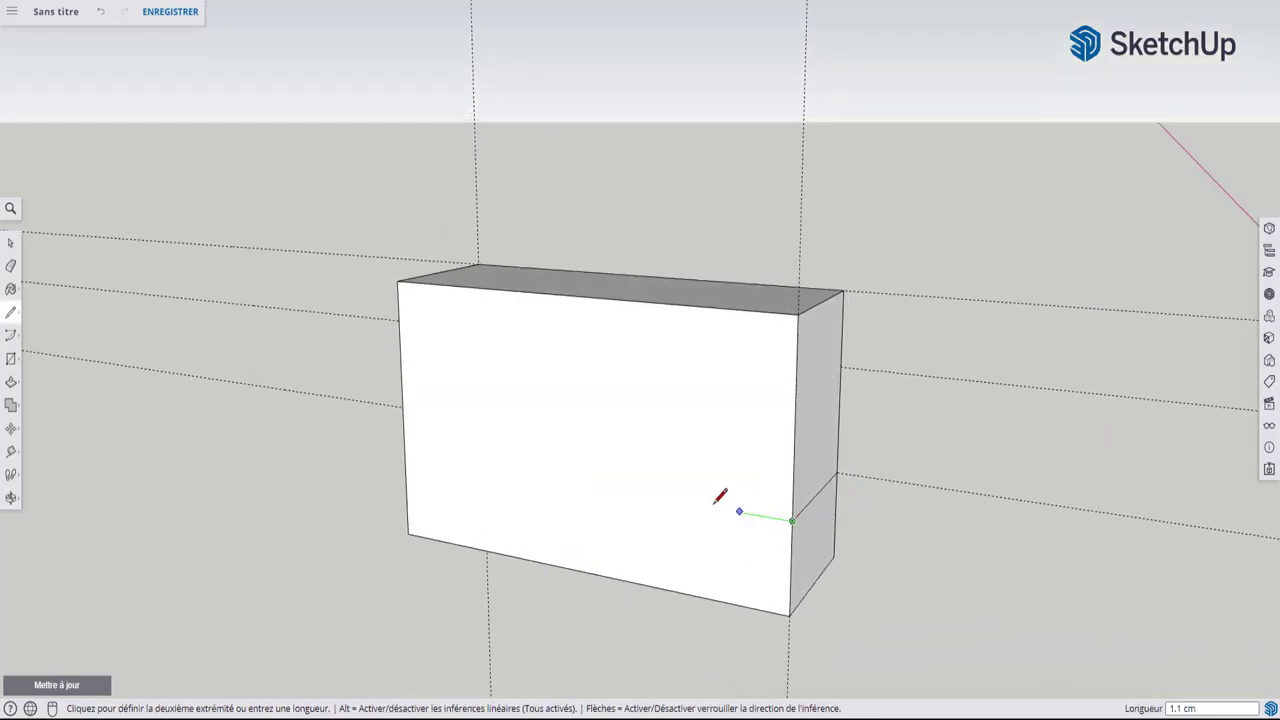
left_click(410, 456)
mouse_move(408, 449)
middle_mouse_down()
mouse_move(834, 409)
mouse_move(995, 427)
middle_mouse_up()
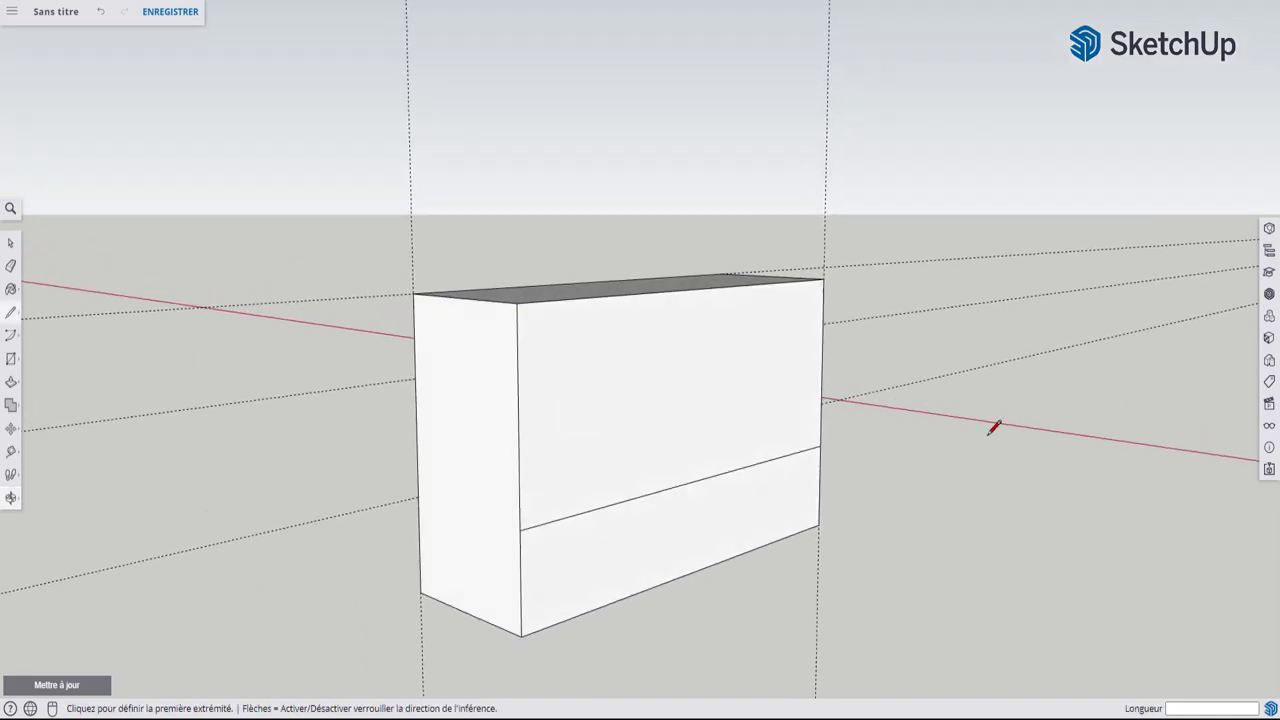
left_click(521, 527)
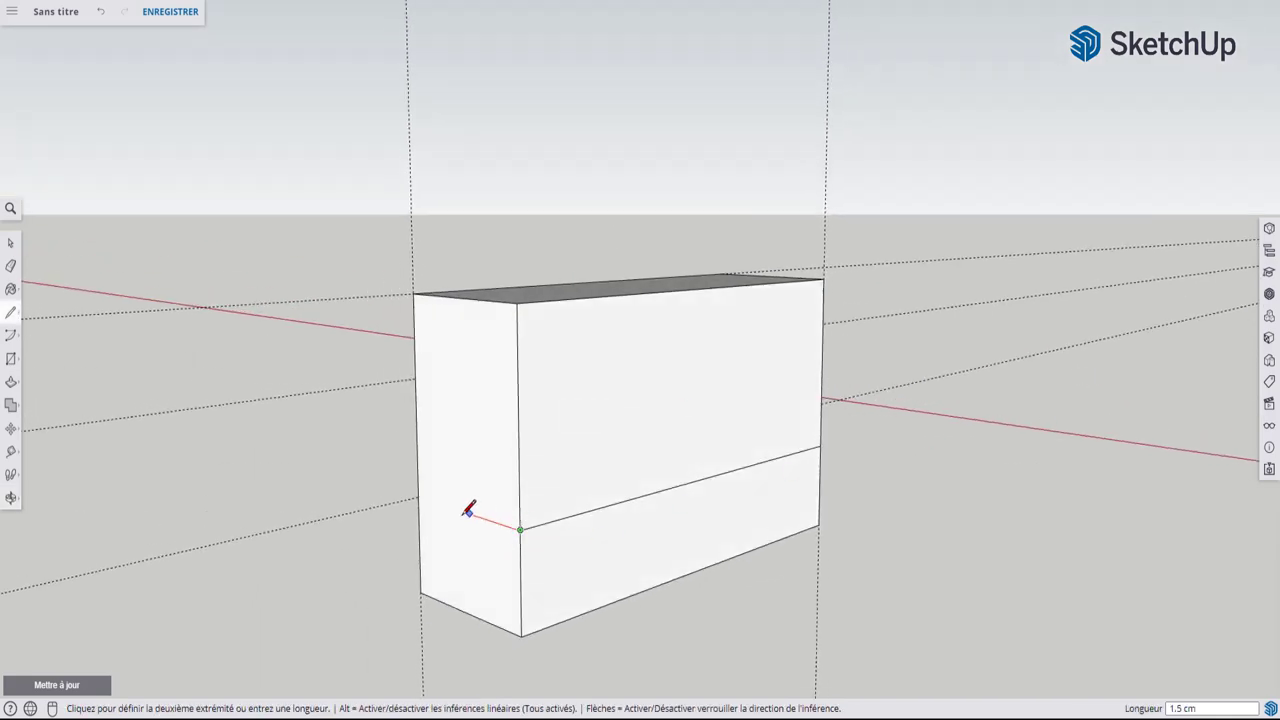
left_click(420, 490)
mouse_move(422, 490)
middle_mouse_down()
mouse_move(994, 465)
mouse_move(429, 520)
mouse_move(571, 457)
mouse_move(600, 477)
mouse_move(663, 430)
mouse_move(660, 447)
middle_mouse_up()
- Push the upper part's left end face inward twice, then drag the cab's left face to its final width
key("p")
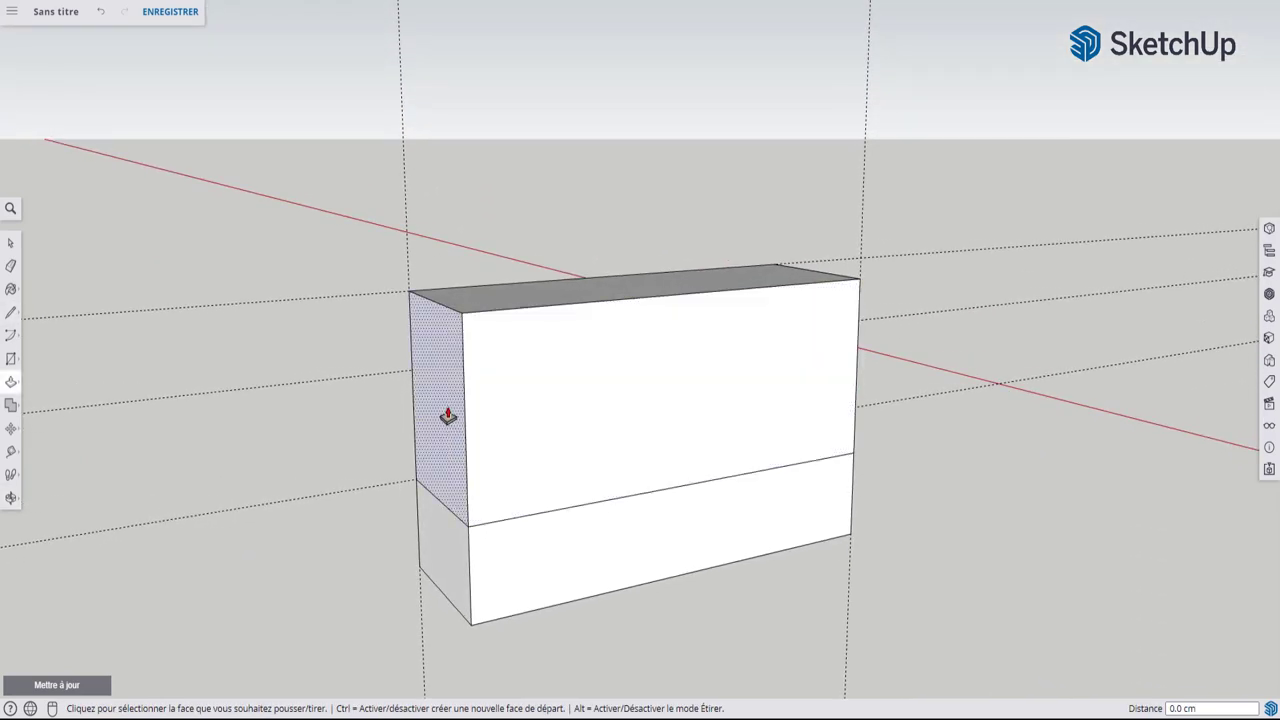
key("p")
left_click(447, 416)
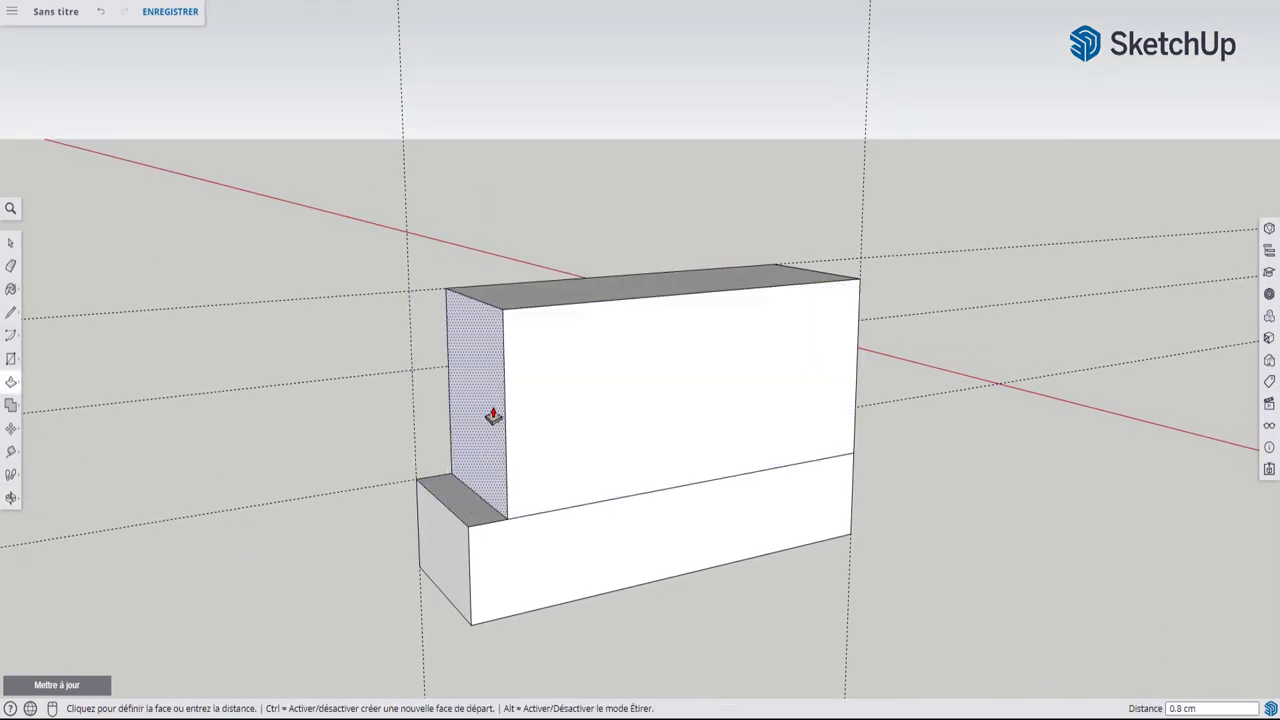
left_click(693, 402)
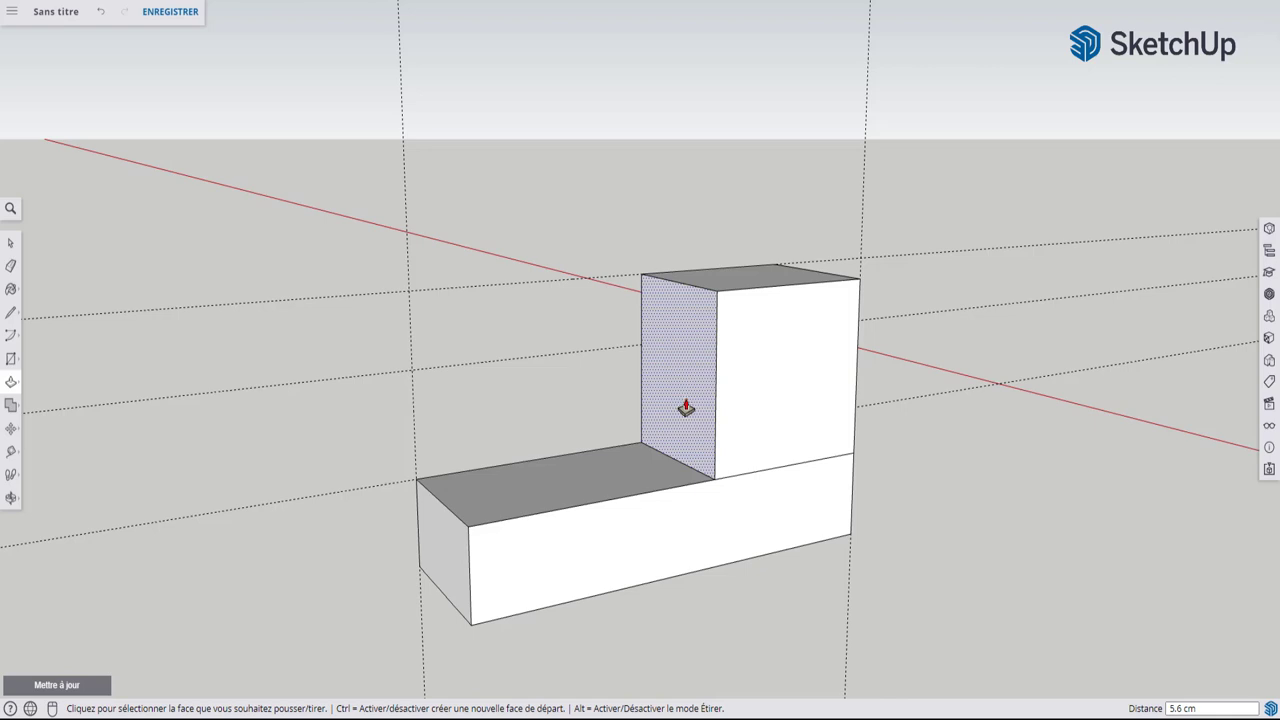
left_click(686, 408)
left_click(723, 429)
middle_click_drag(806, 394, 679, 420)
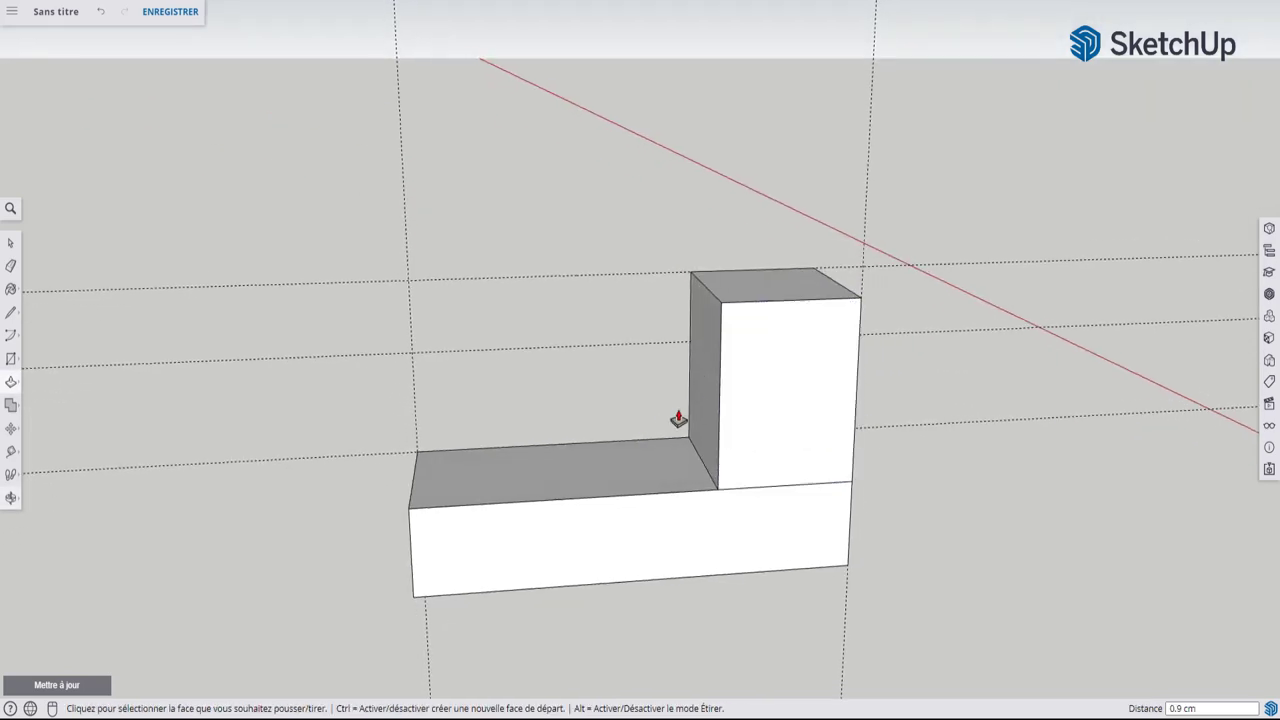
left_click(706, 385)
left_click(620, 397)
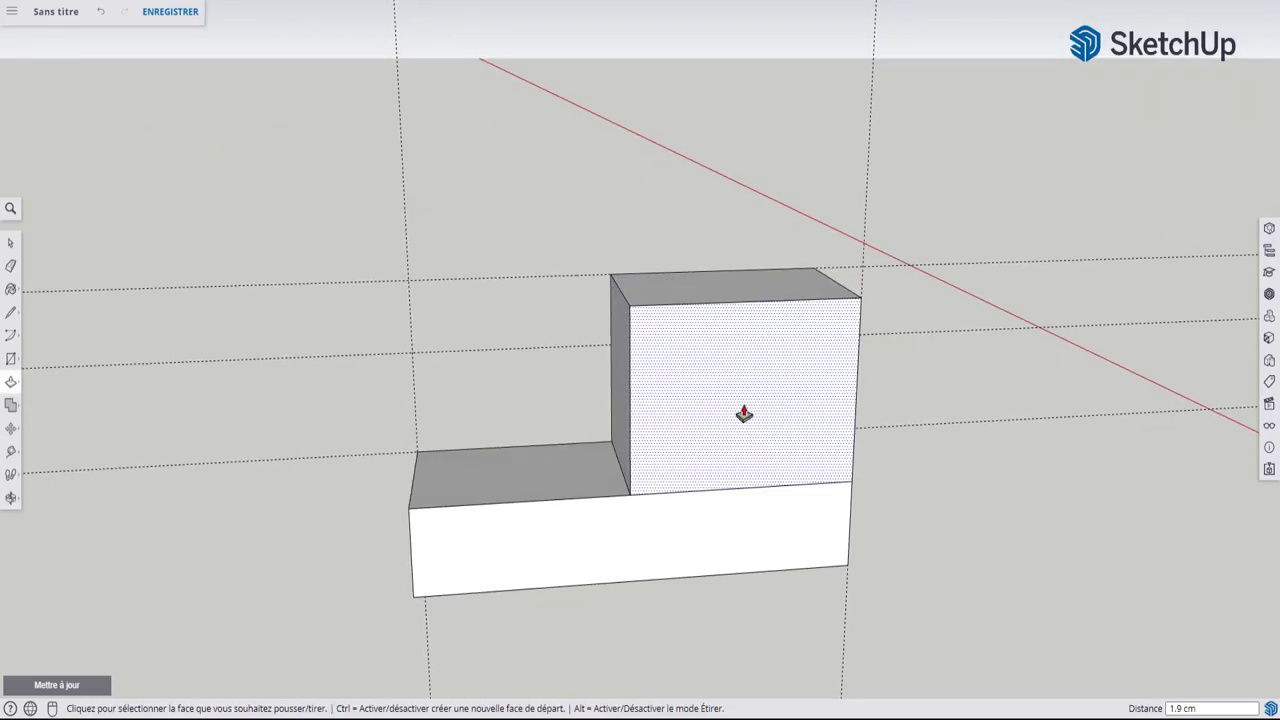
- Place a vertical guide on the cab's front, measured in from its right edge
key("t")
left_click(856, 392)
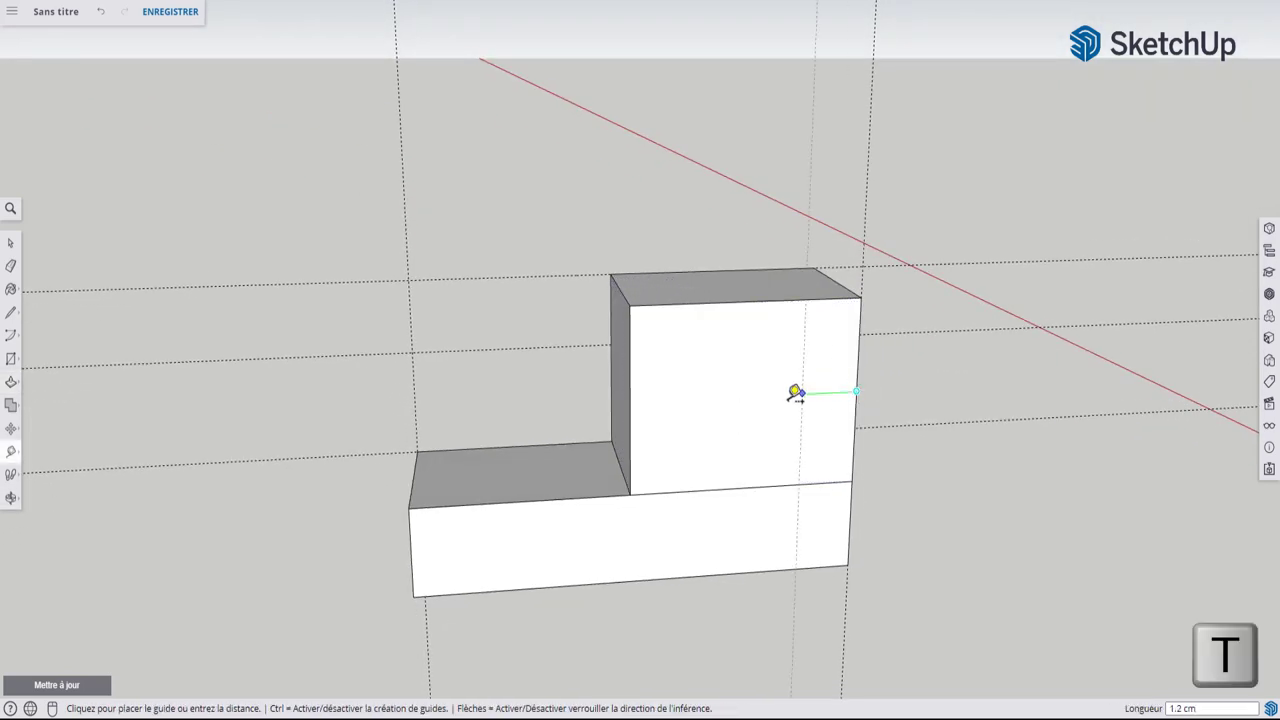
left_click(693, 396)
type("4.")
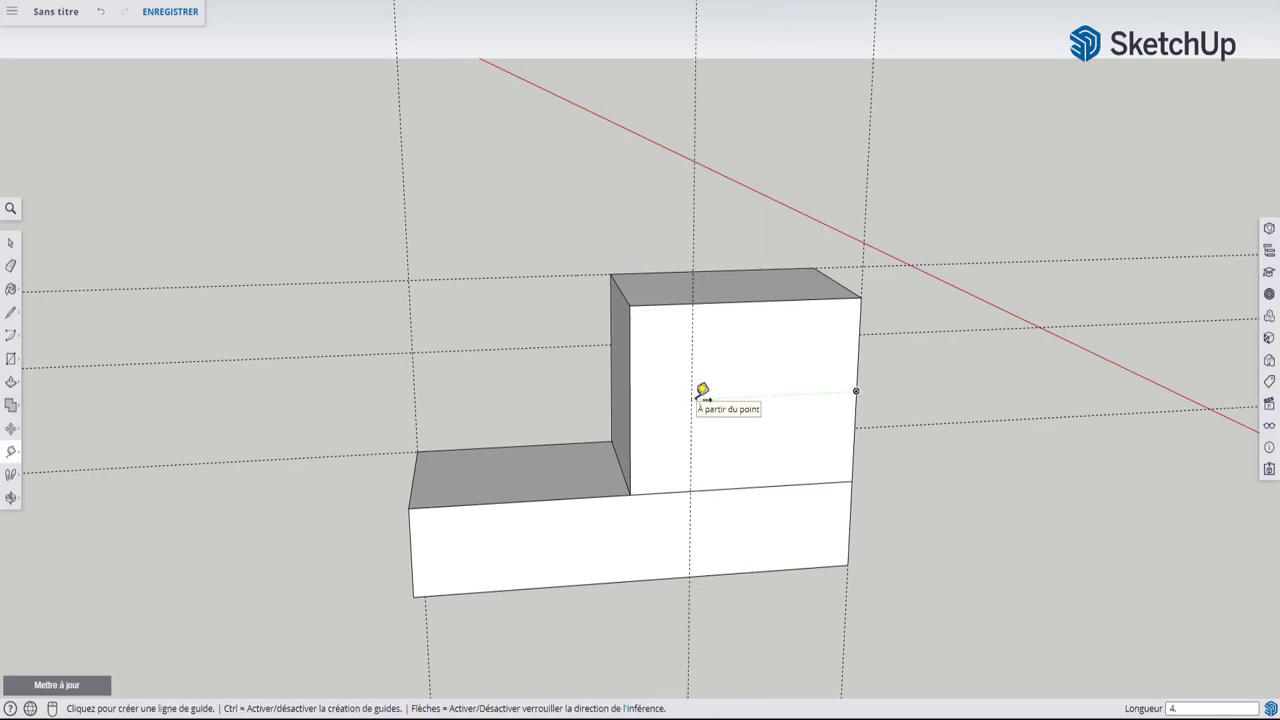
scroll(700, 395, "up", 3)
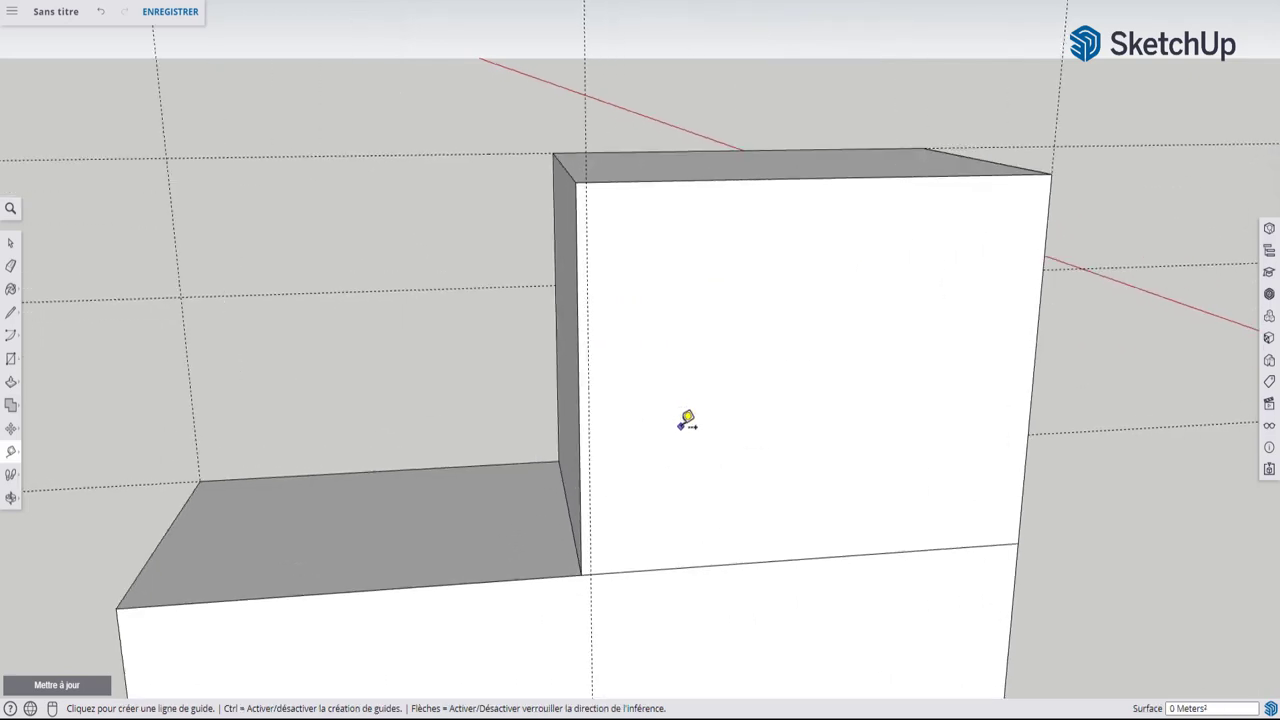
middle_click_drag(658, 358, 814, 386)
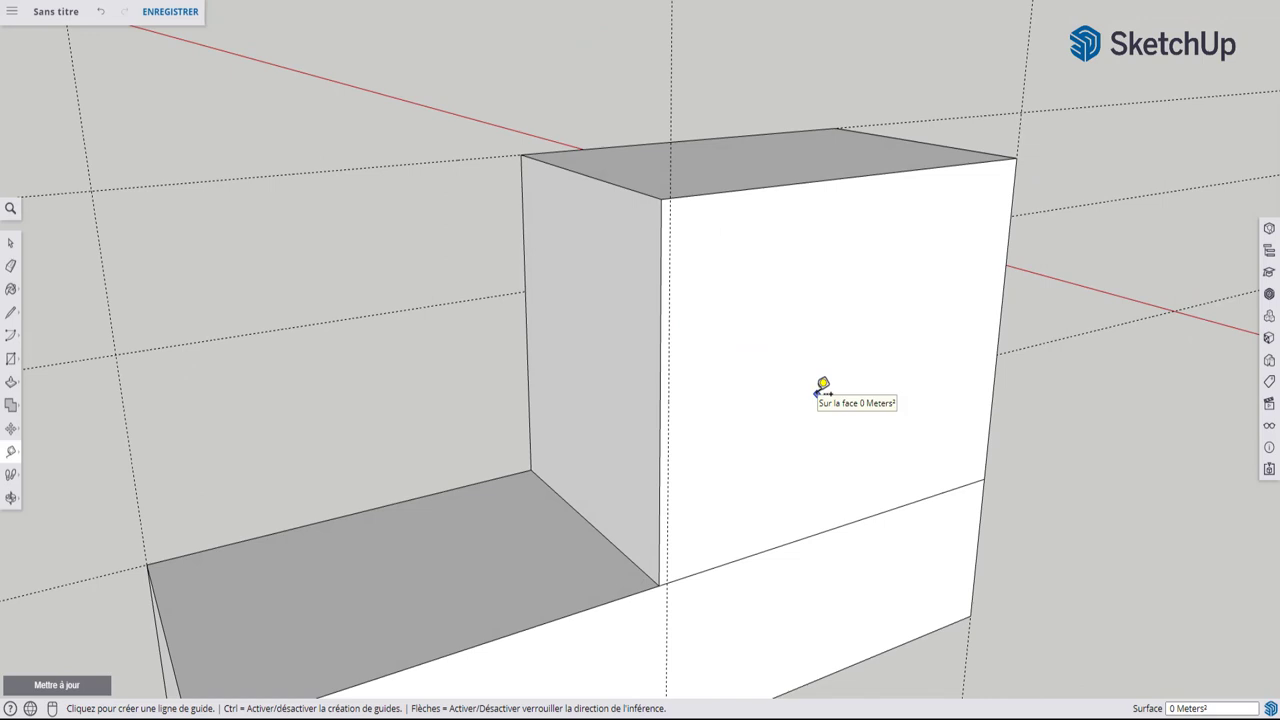
- Pull the cab's left side face outward by 0.1 cm
key("p")
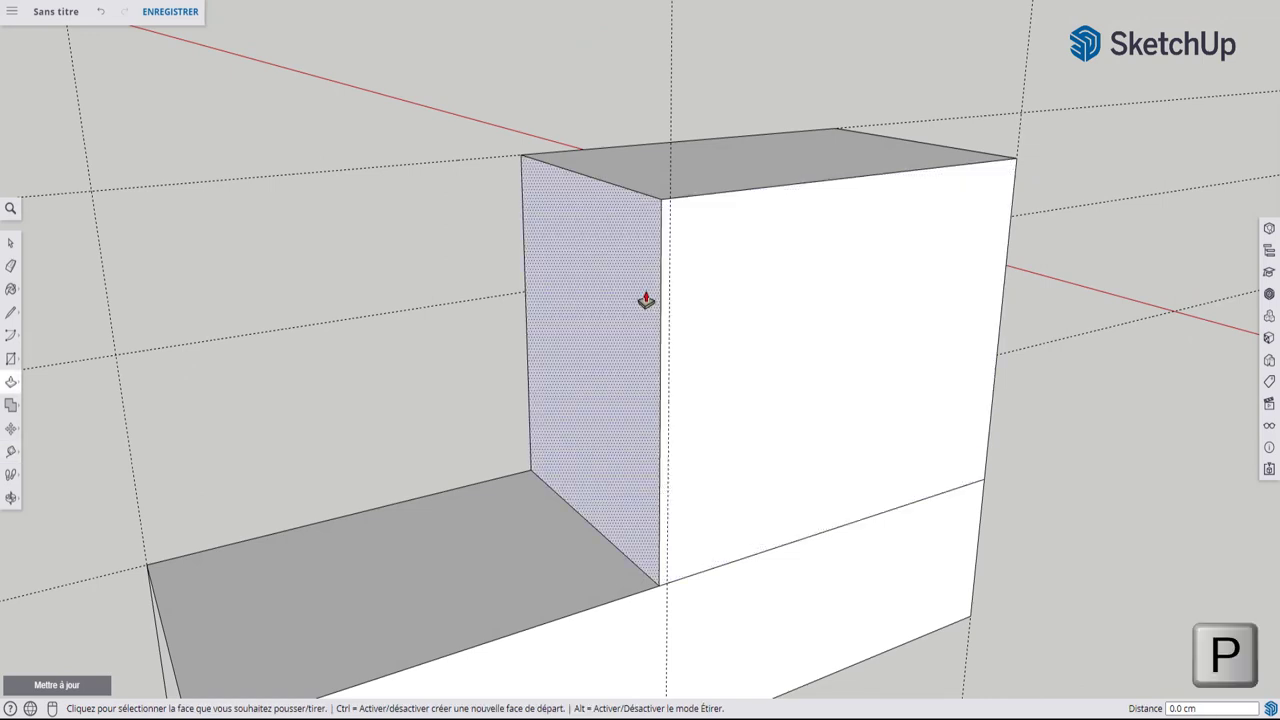
left_click(645, 300)
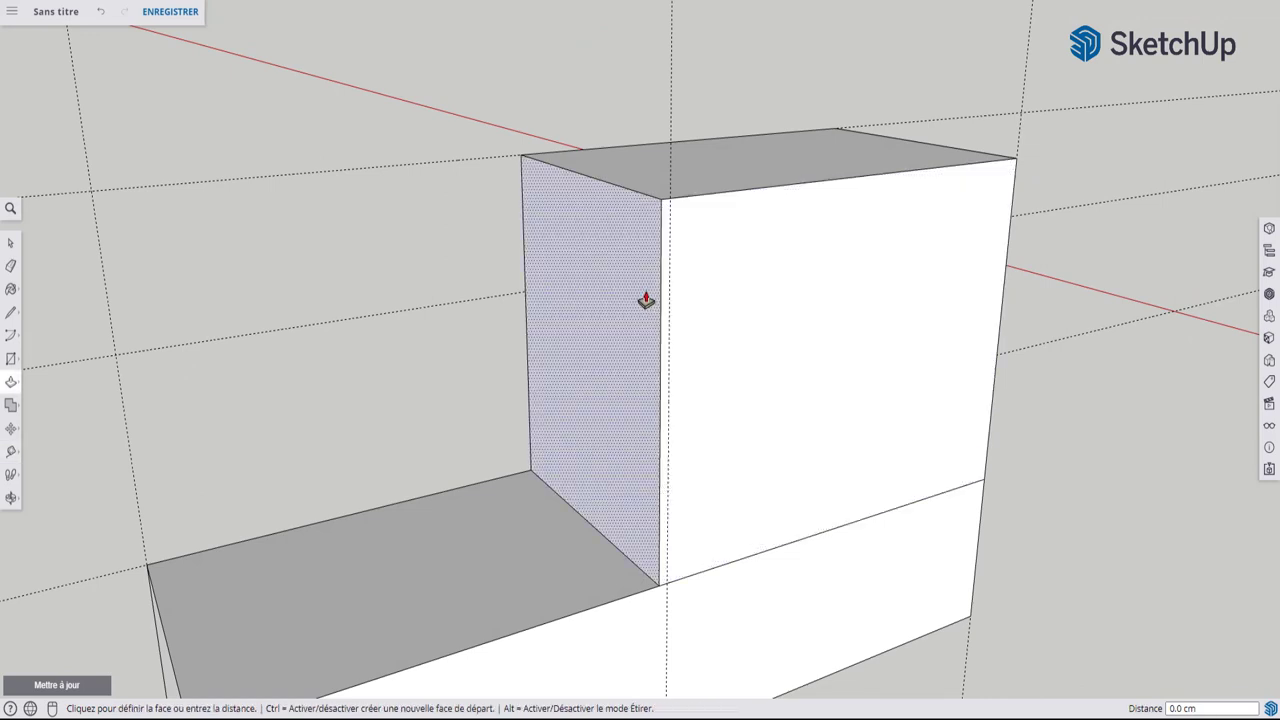
left_click(670, 477)
mouse_move(670, 477)
middle_mouse_down()
mouse_move(691, 394)
mouse_move(653, 337)
mouse_move(834, 251)
mouse_move(597, 249)
mouse_move(569, 467)
middle_mouse_up()
scroll(653, 337, "down", 3)
scroll(569, 467, "up", 1)
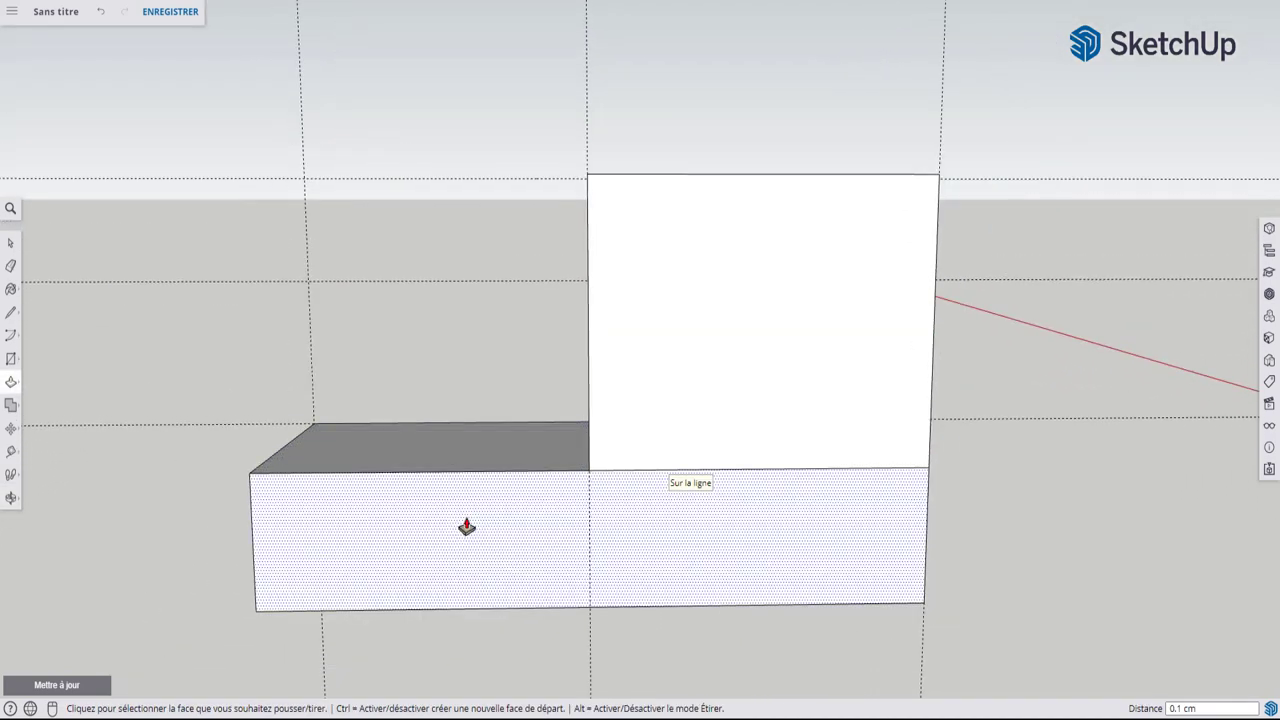
- Drag a horizontal guide down from the body's top edge across its front face
key("c")
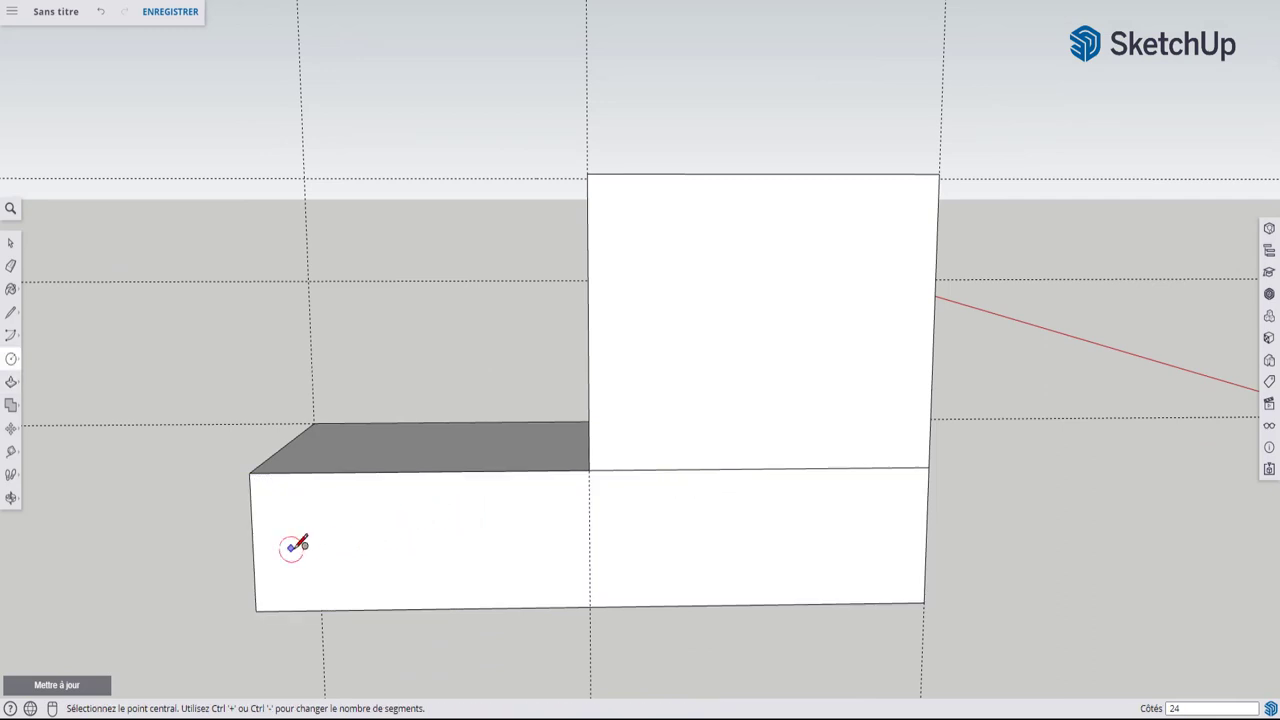
key("c")
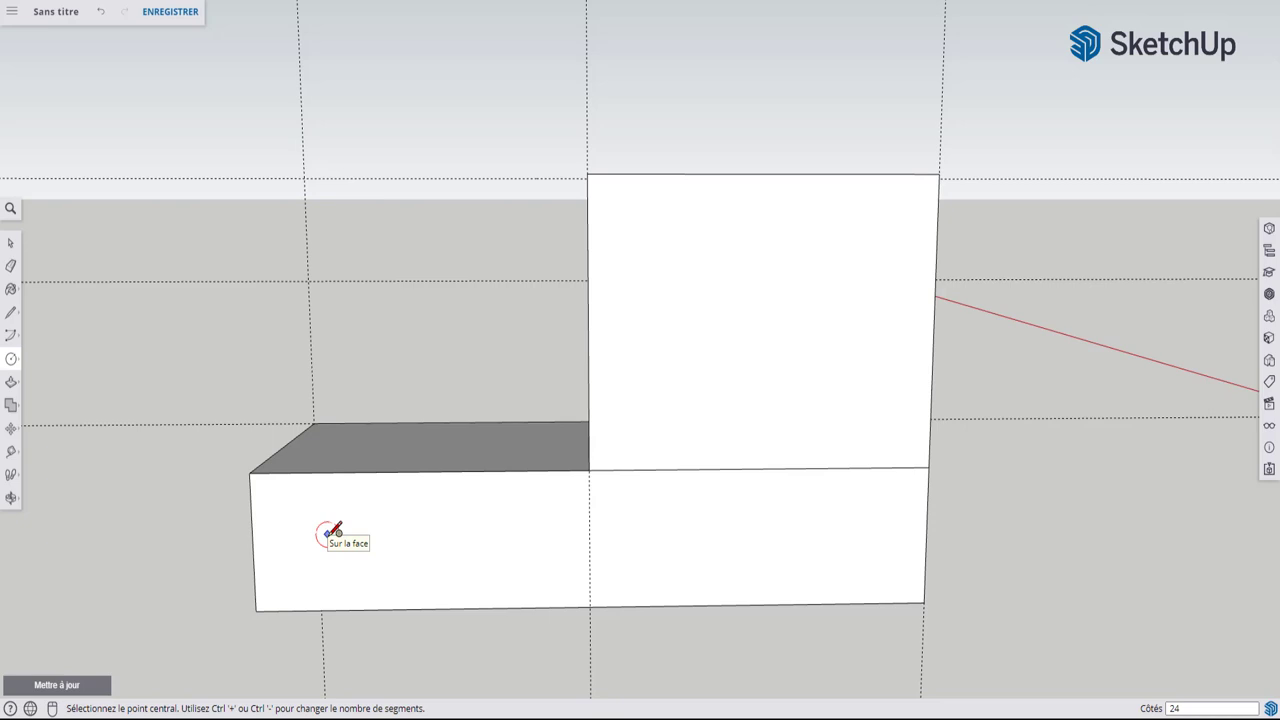
key("t")
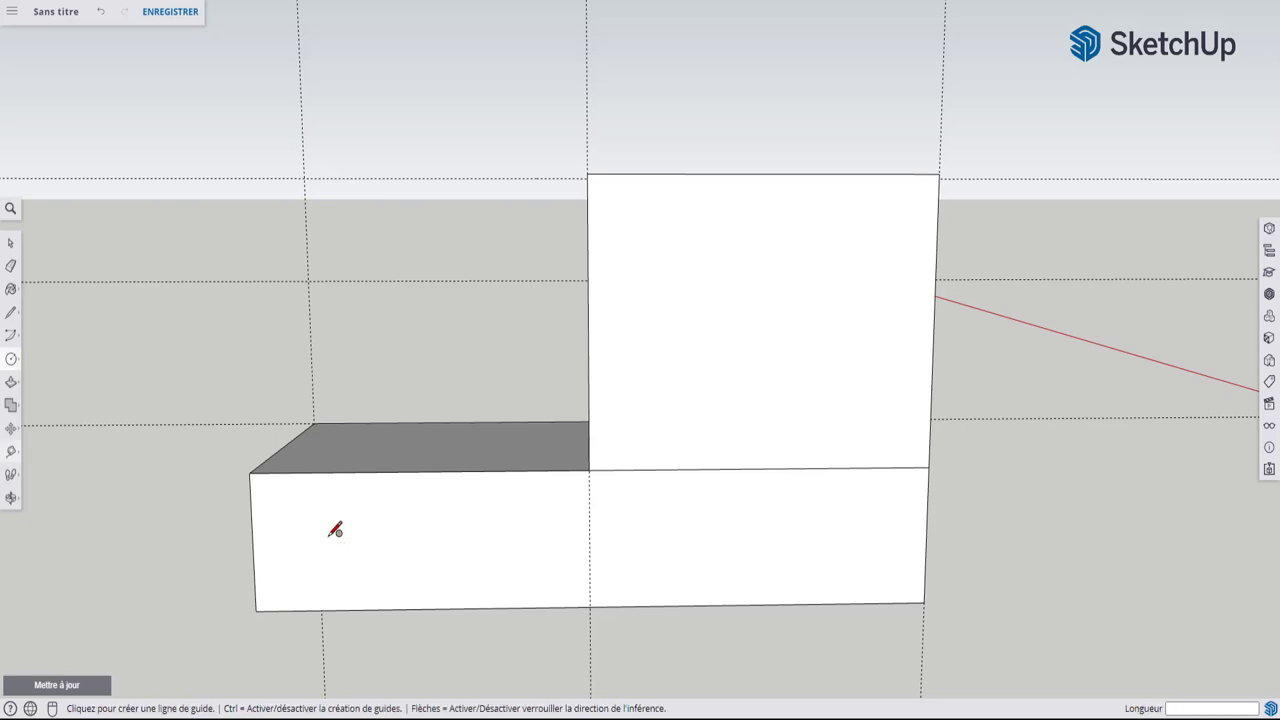
left_click(366, 469)
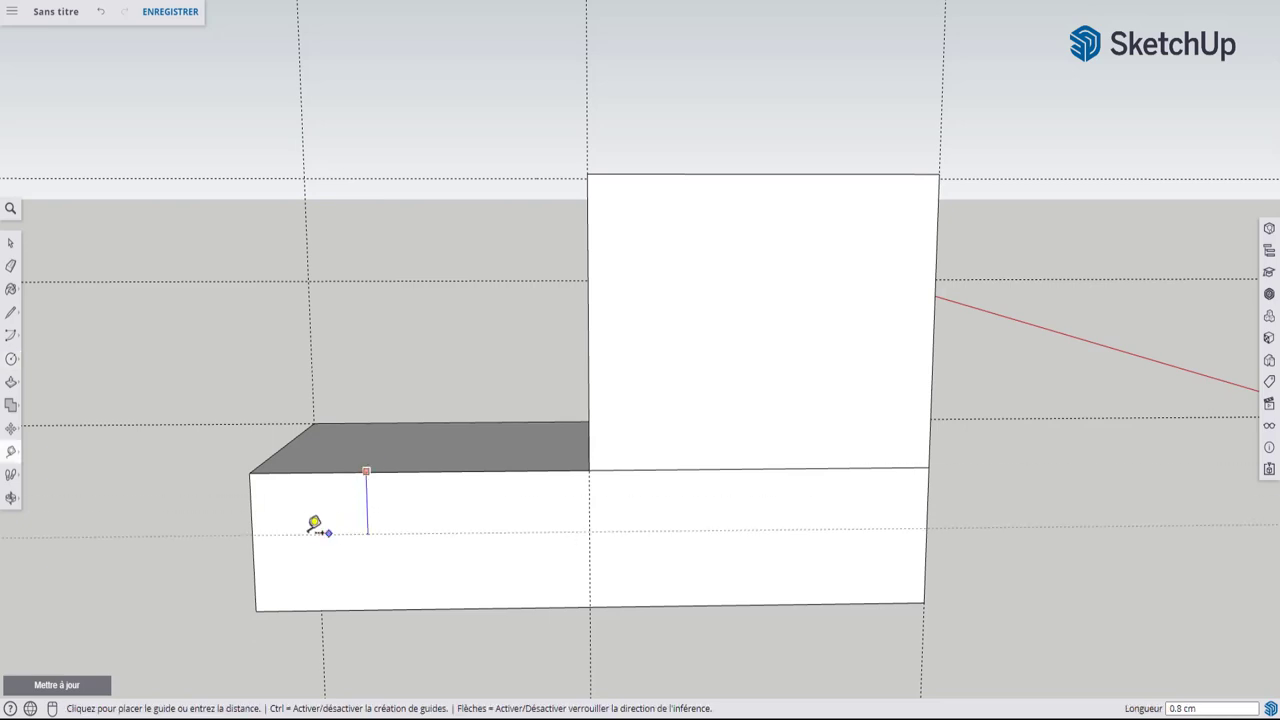
left_click(261, 540)
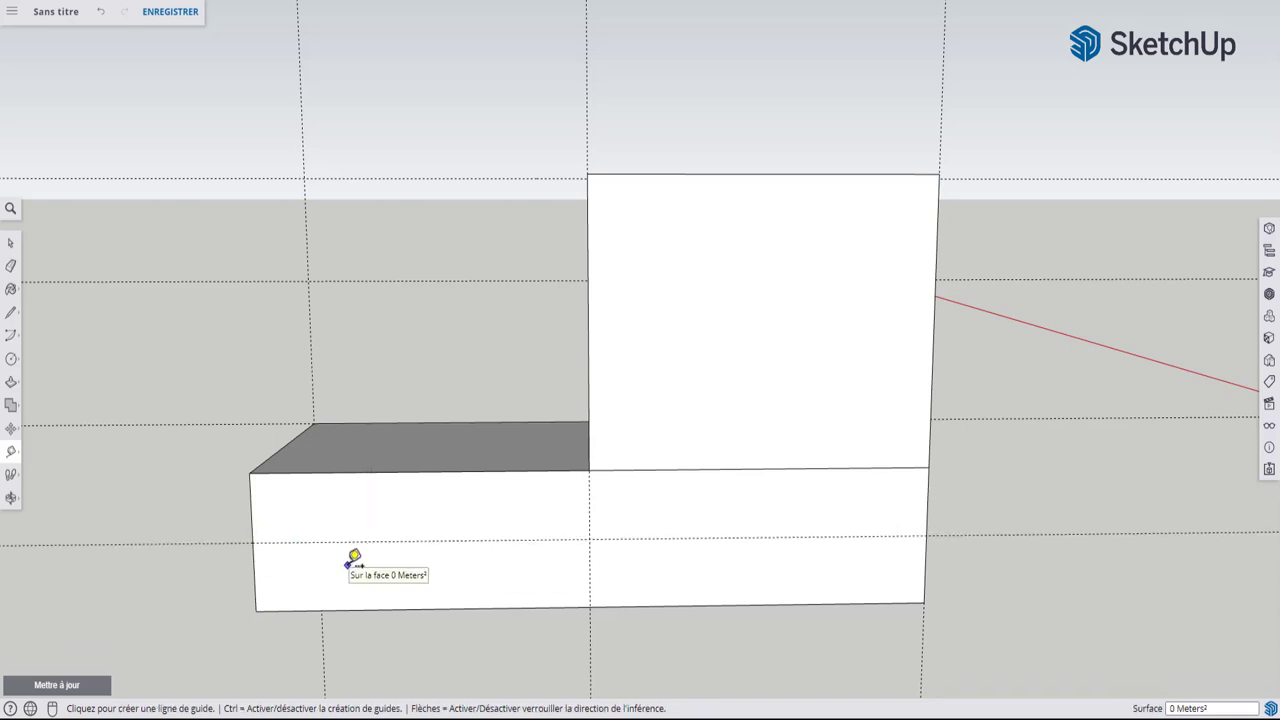
- Draw a 0.5 cm-radius wheel circle centred on the guide near the left end, then select it
key("c")
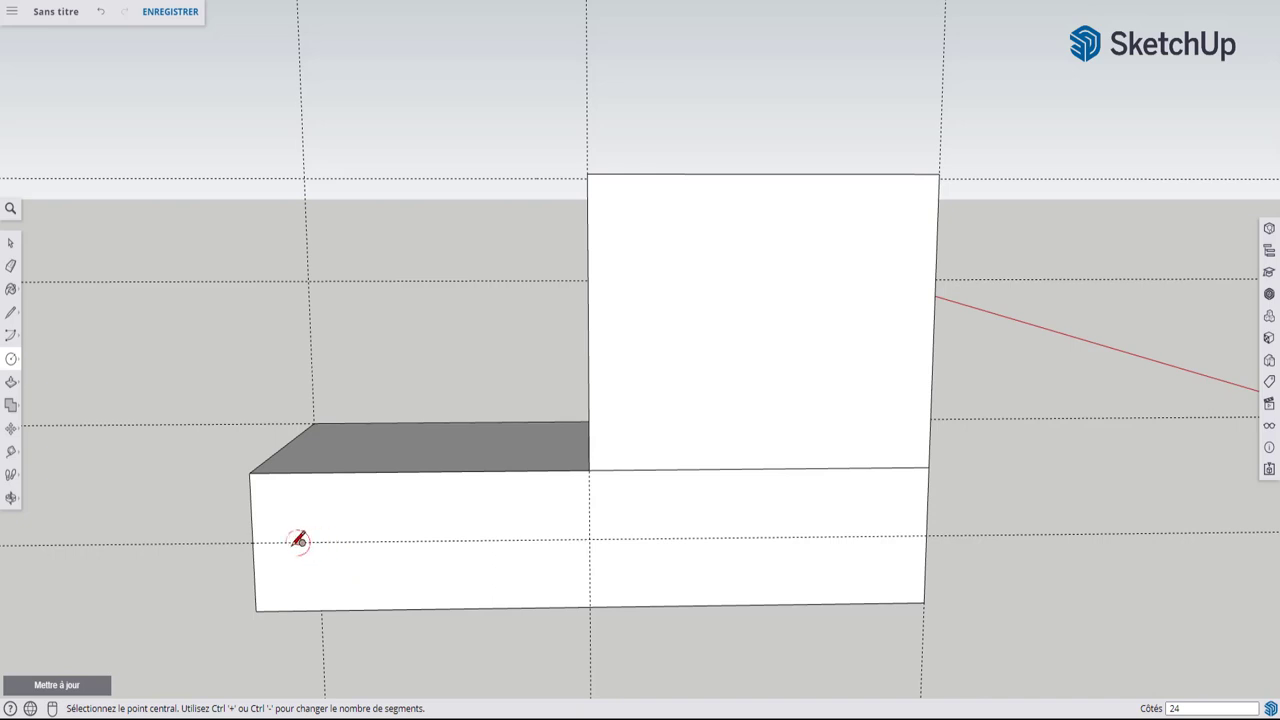
left_click(310, 540)
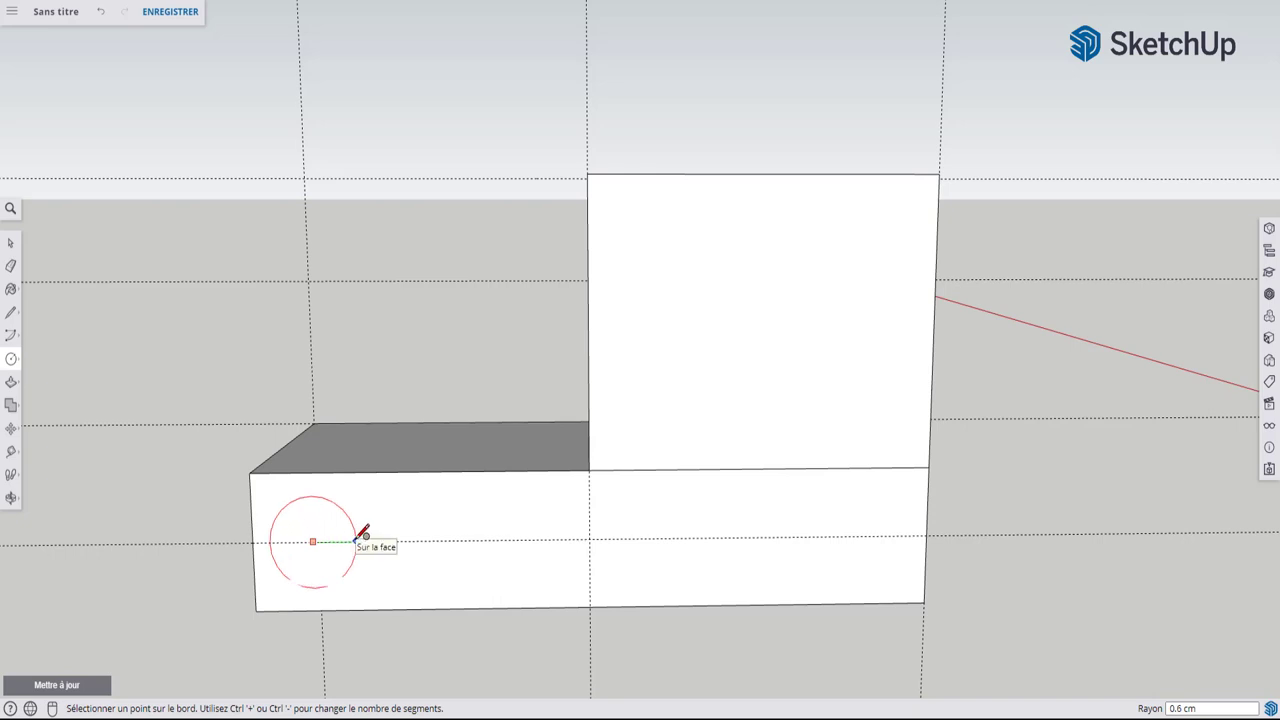
left_click(348, 536)
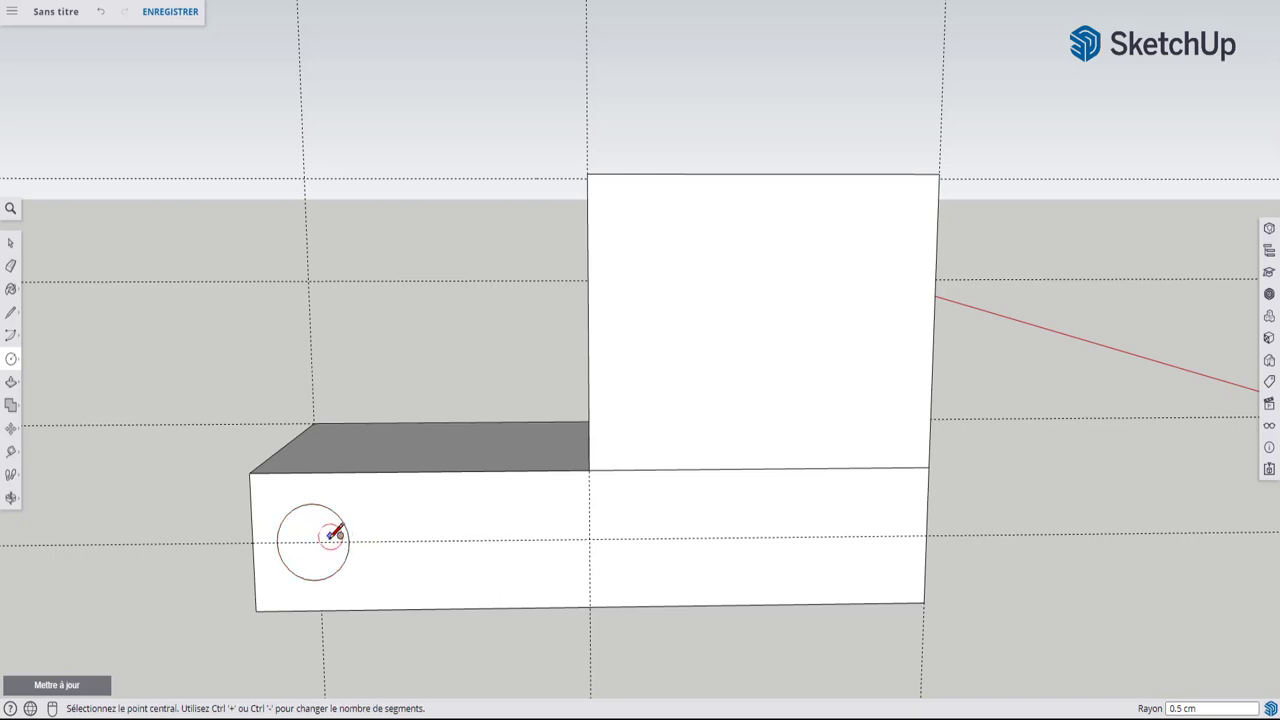
key("space")
left_click(324, 535)
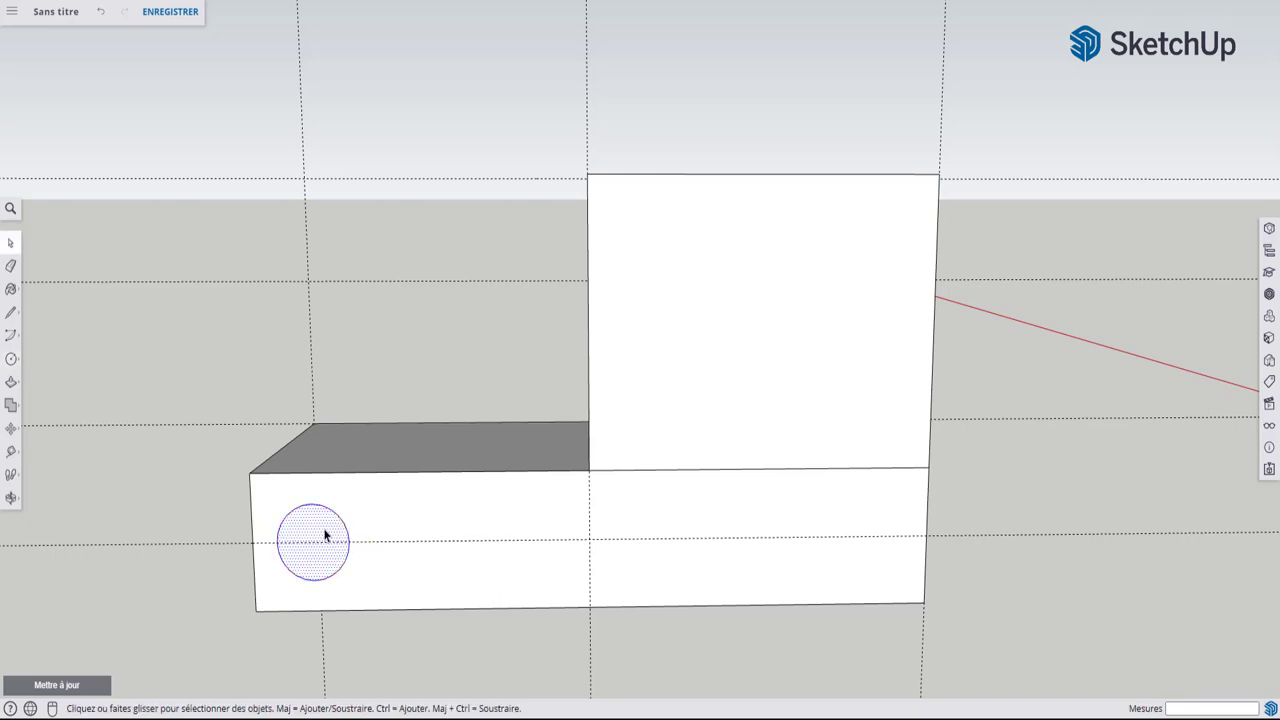
- Copy the wheel circle to the body's middle and again near its right end
key("m")
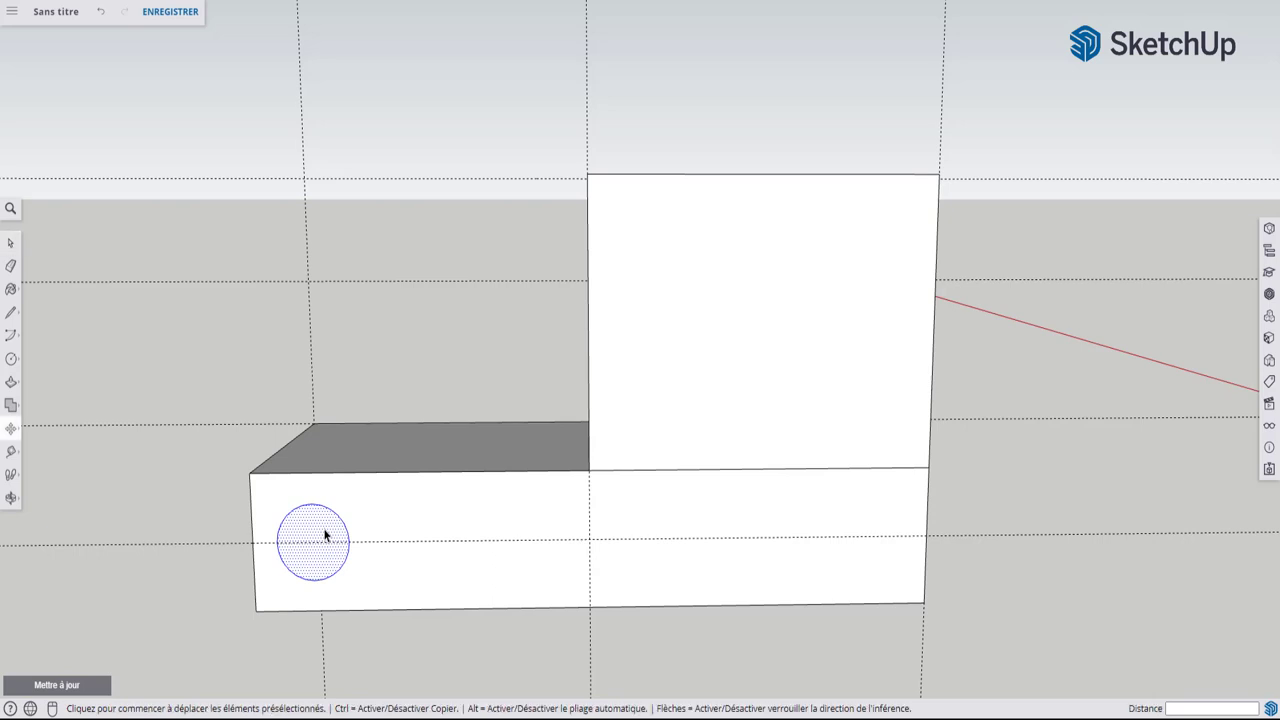
key("ctrl")
left_click(314, 525)
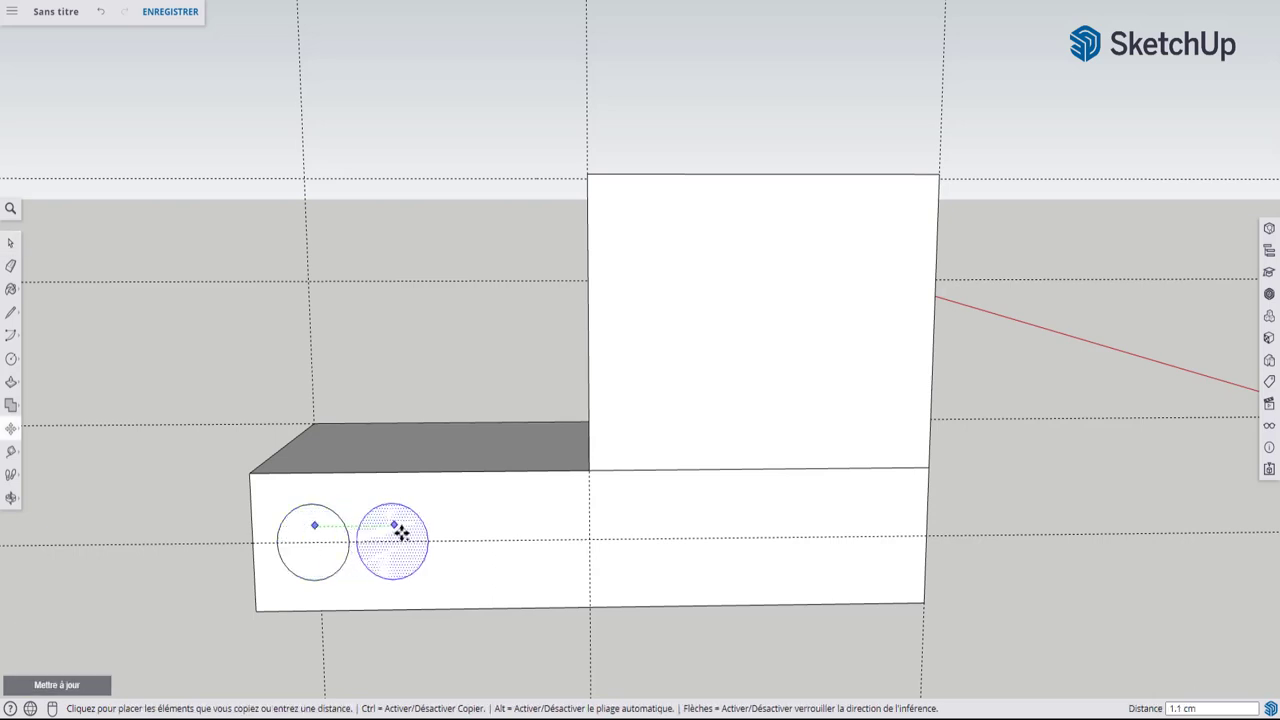
left_click(590, 519)
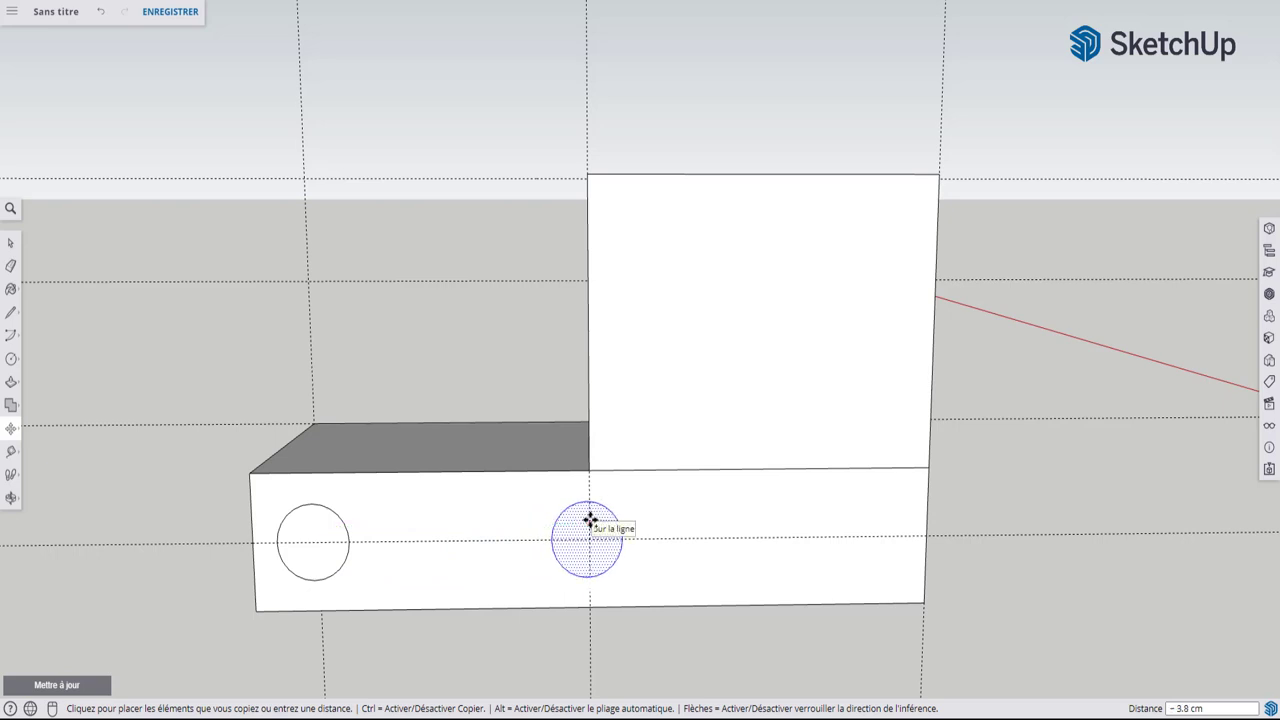
left_click(590, 519)
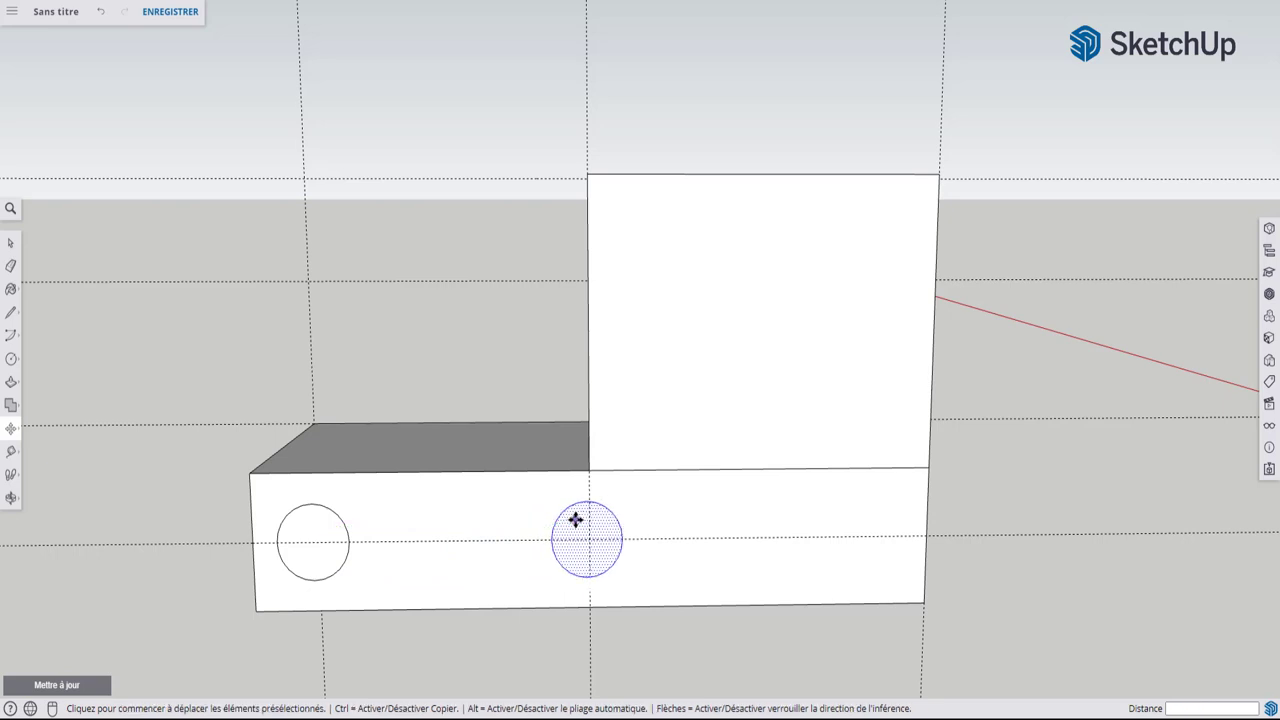
key("m")
key("ctrl")
left_click(603, 524)
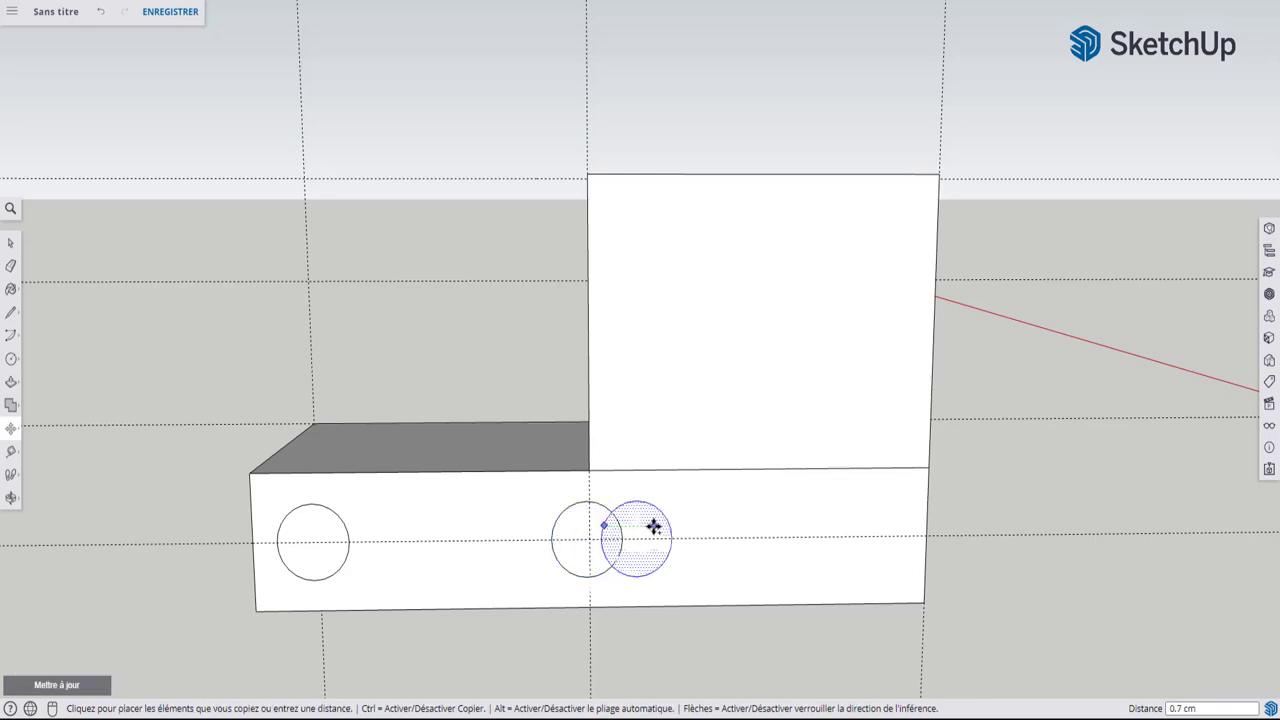
left_click(855, 524)
- Orbit to an angled view and select the front-left circle face
mouse_move(566, 517)
middle_mouse_down()
mouse_move(741, 507)
mouse_move(709, 566)
mouse_move(666, 449)
middle_mouse_up()
scroll(715, 564, "up", 1)
scroll(650, 465, "up", 3)
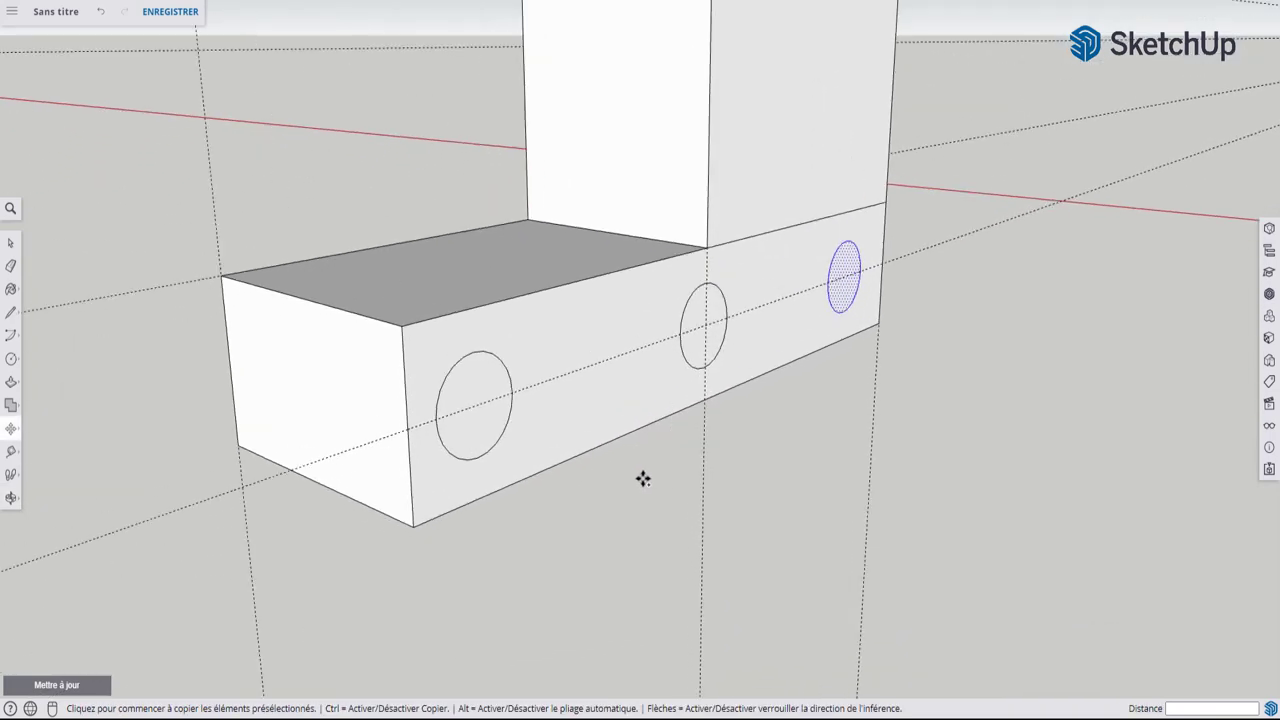
middle_click_drag(517, 434, 563, 463)
key("space")
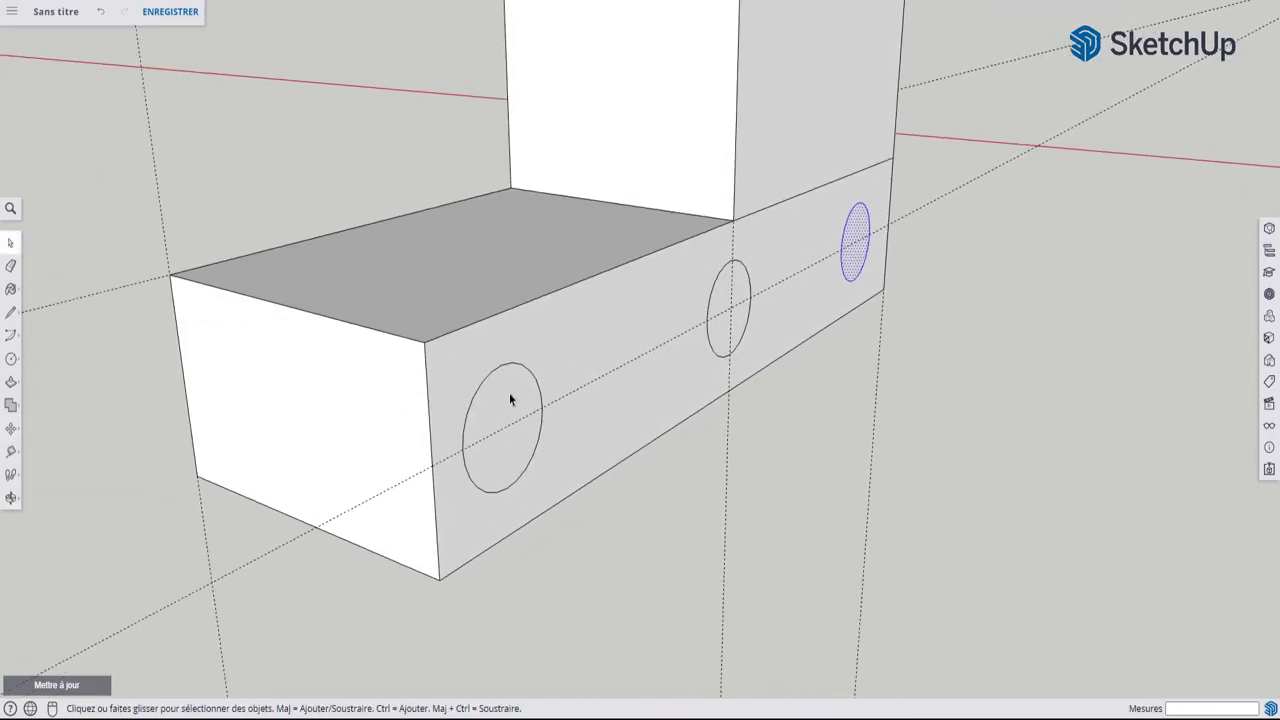
left_click(508, 390)
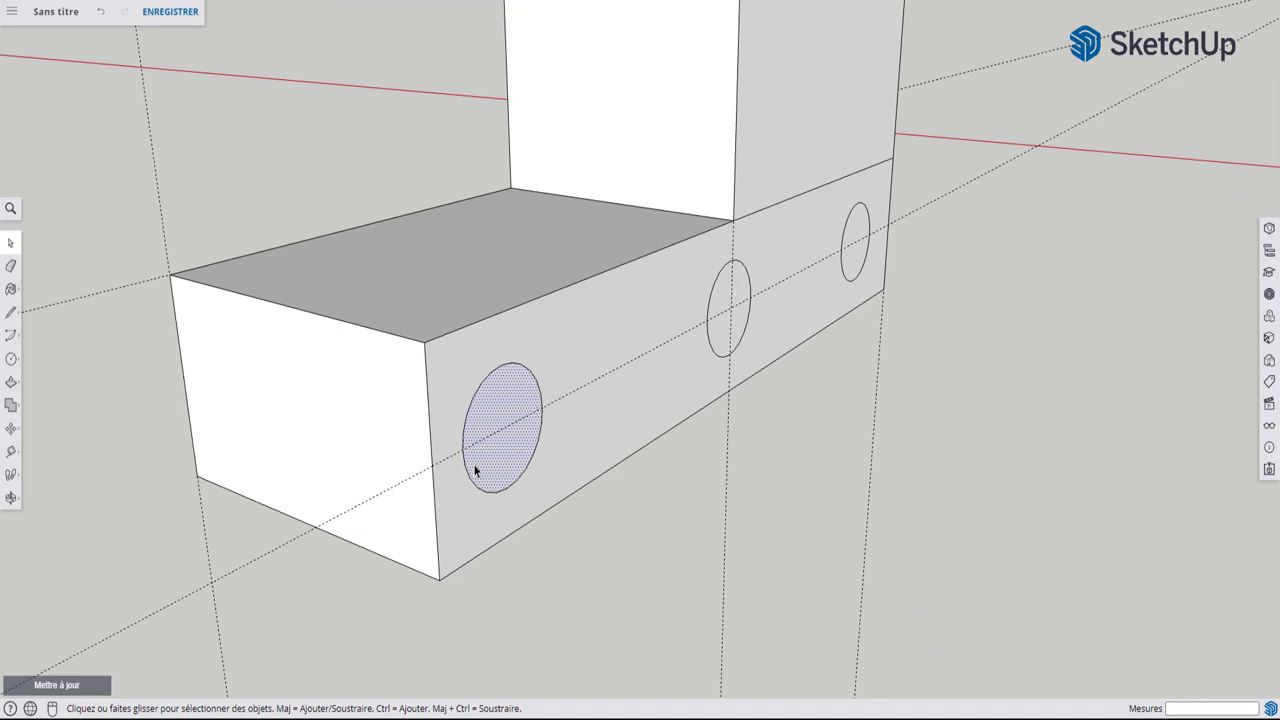
key("p")
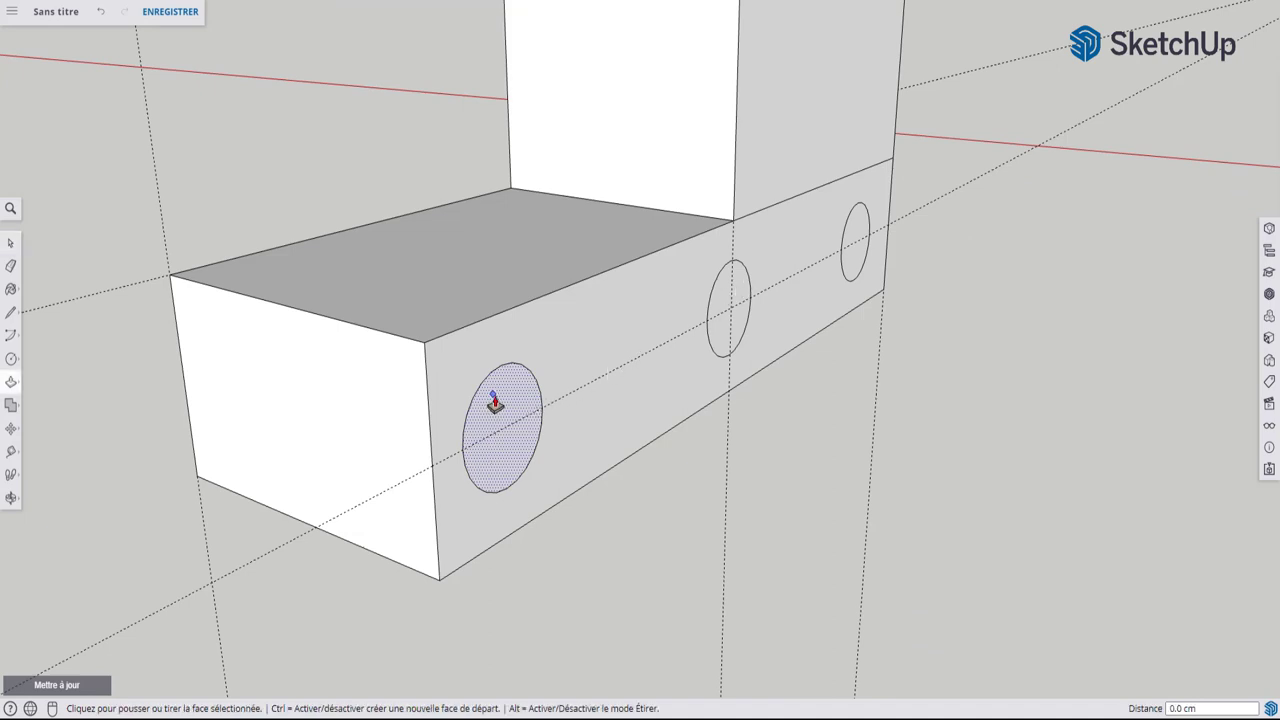
key("space")
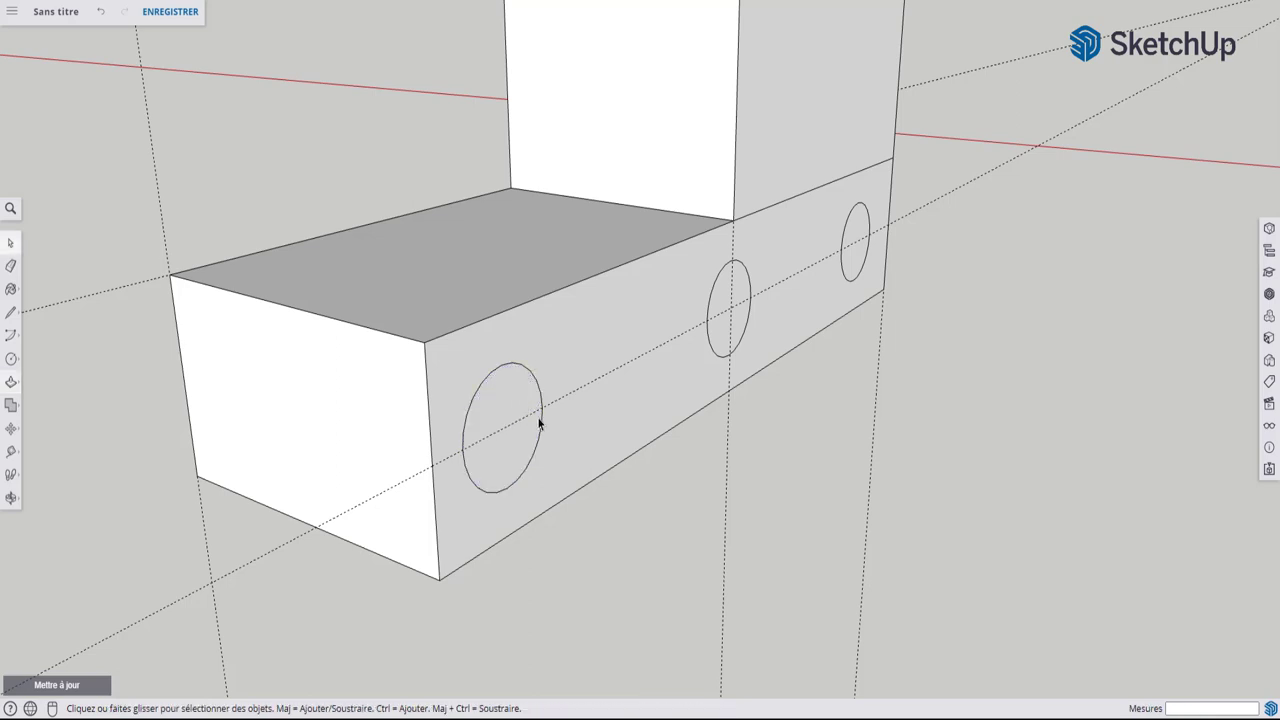
left_click(503, 398)
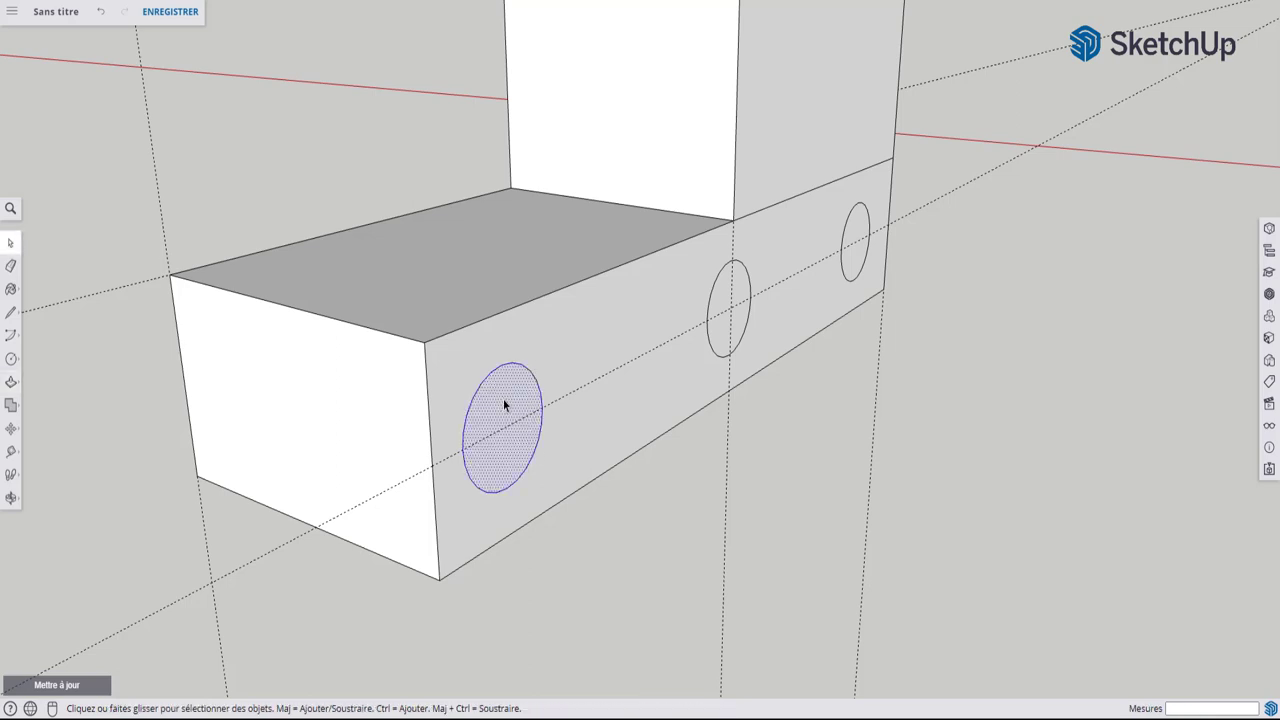
- Copy the front circle to a spot below the body as a loose wheel disc
key("m")
key("ctrl")
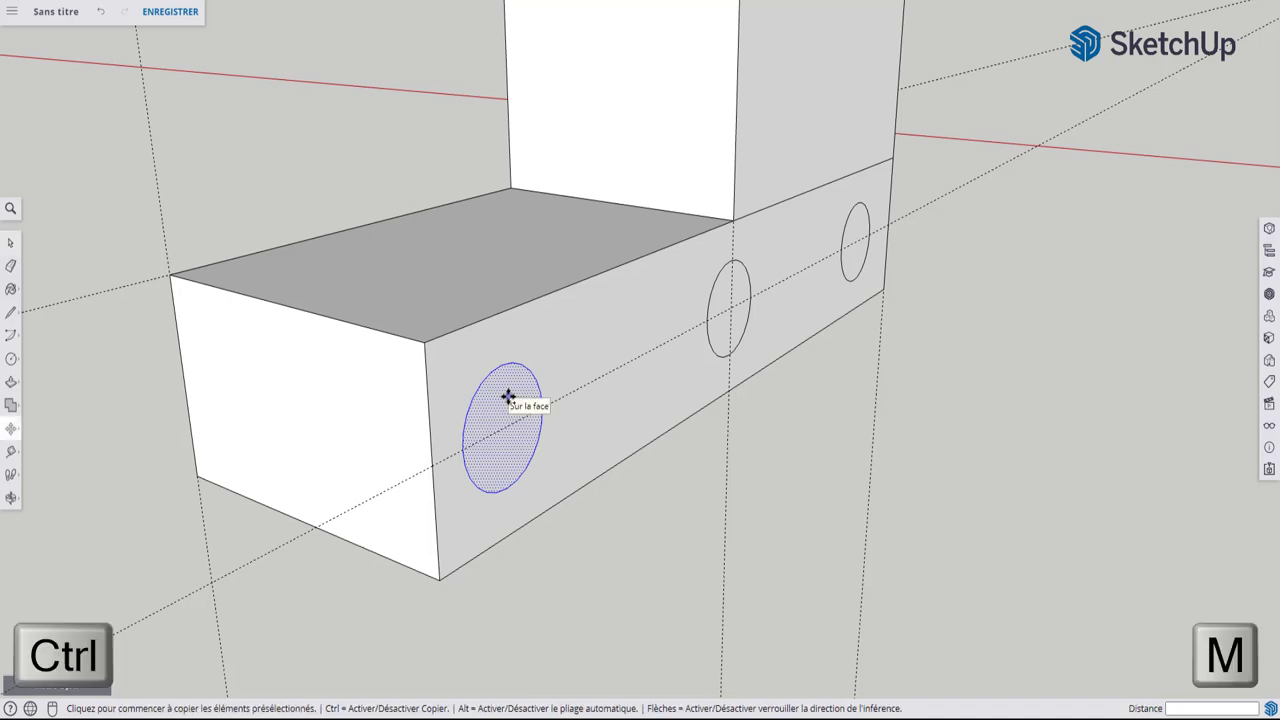
left_click(508, 397)
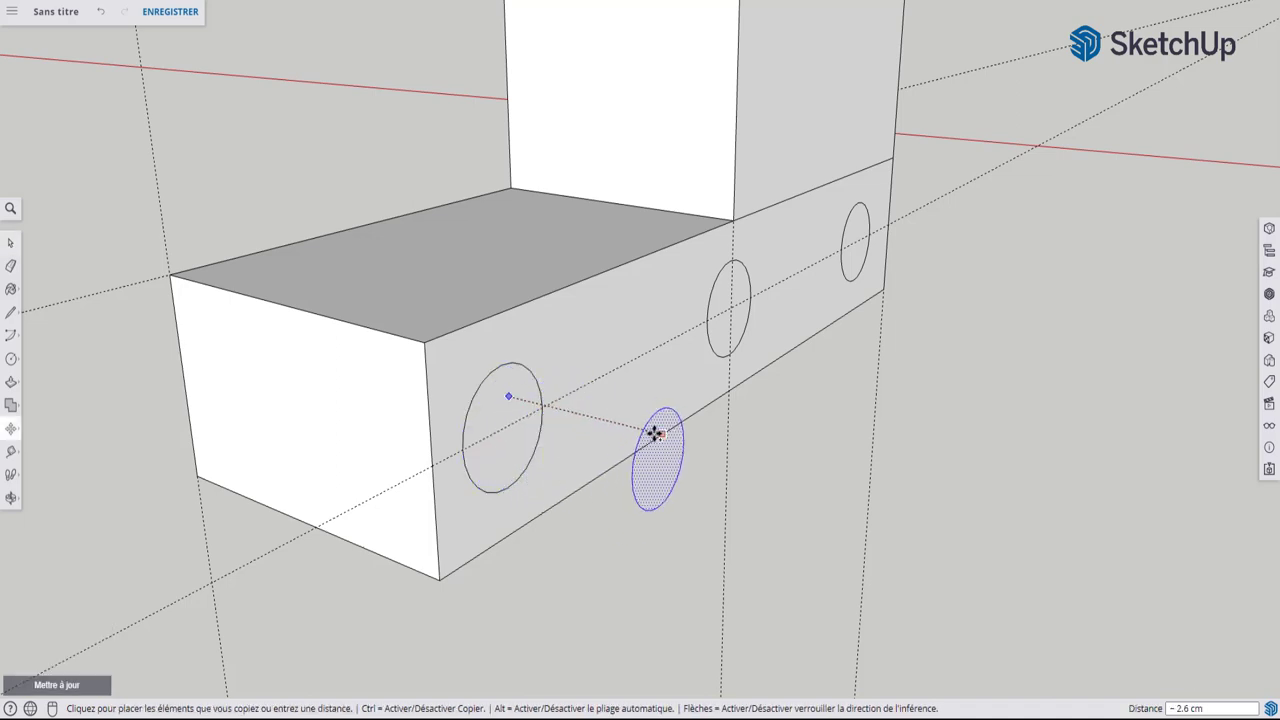
left_click(649, 436)
middle_click_drag(657, 449, 617, 449)
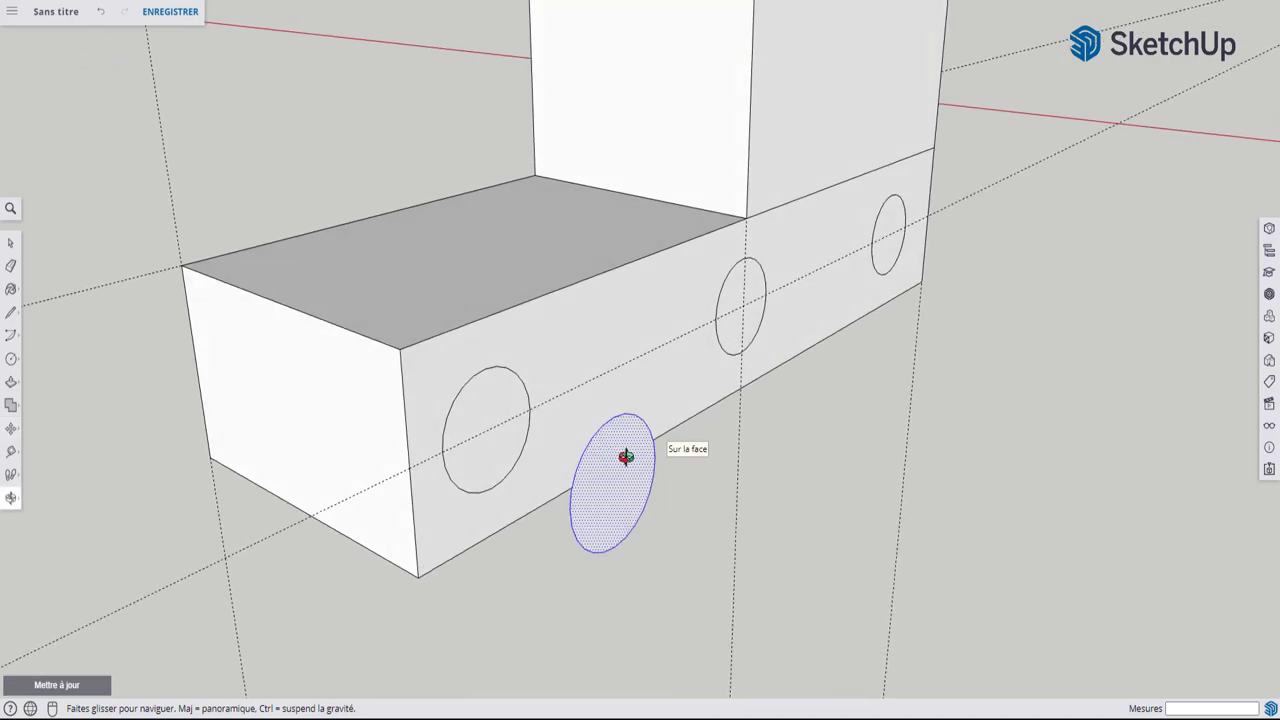
- Push the front, middle and rear circles into the body as recesses of equal depth
left_click(495, 404)
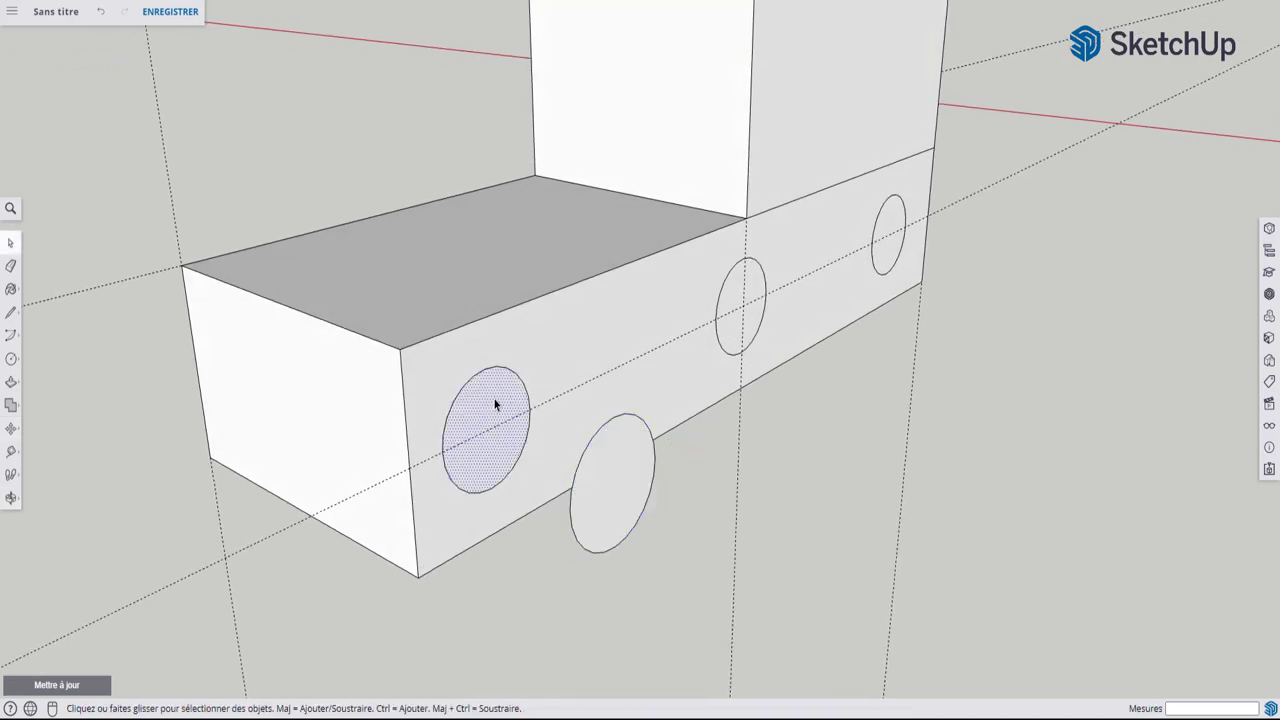
key("p")
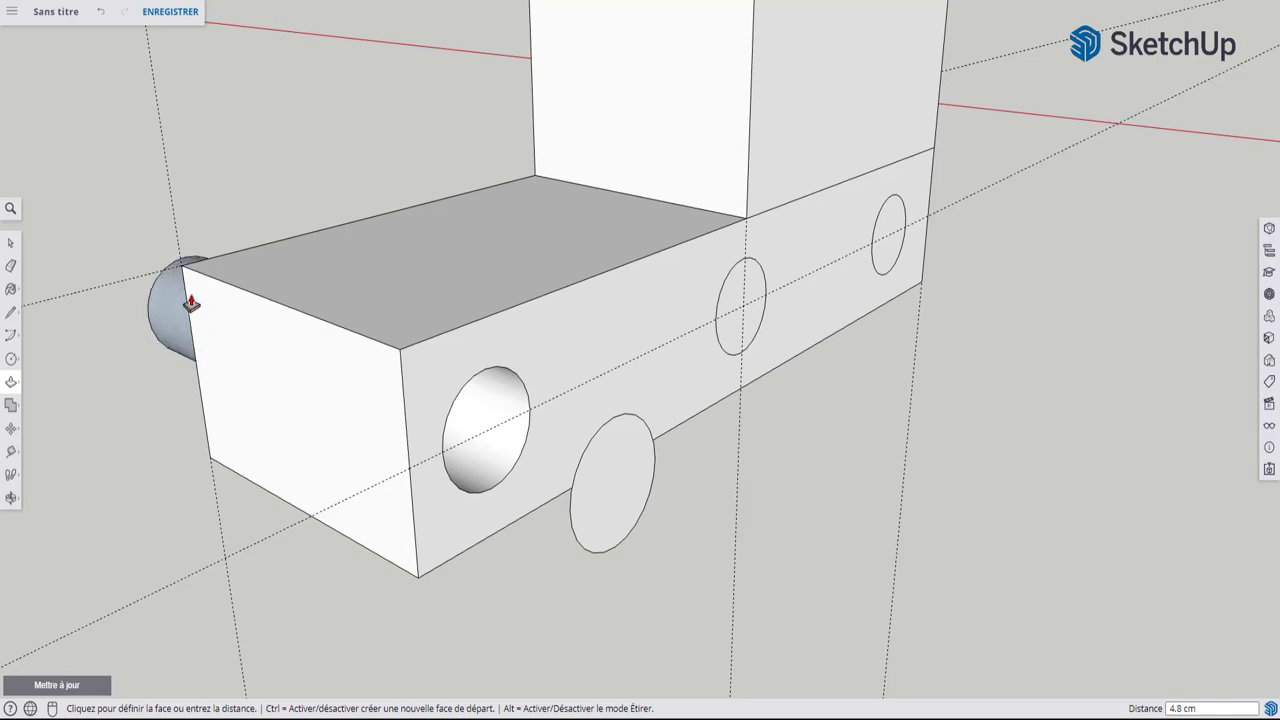
left_click(186, 299)
mouse_move(571, 409)
middle_mouse_down()
mouse_move(343, 306)
mouse_move(291, 355)
mouse_move(640, 366)
mouse_move(594, 394)
mouse_move(614, 394)
mouse_move(495, 420)
middle_mouse_up()
double_click(543, 343)
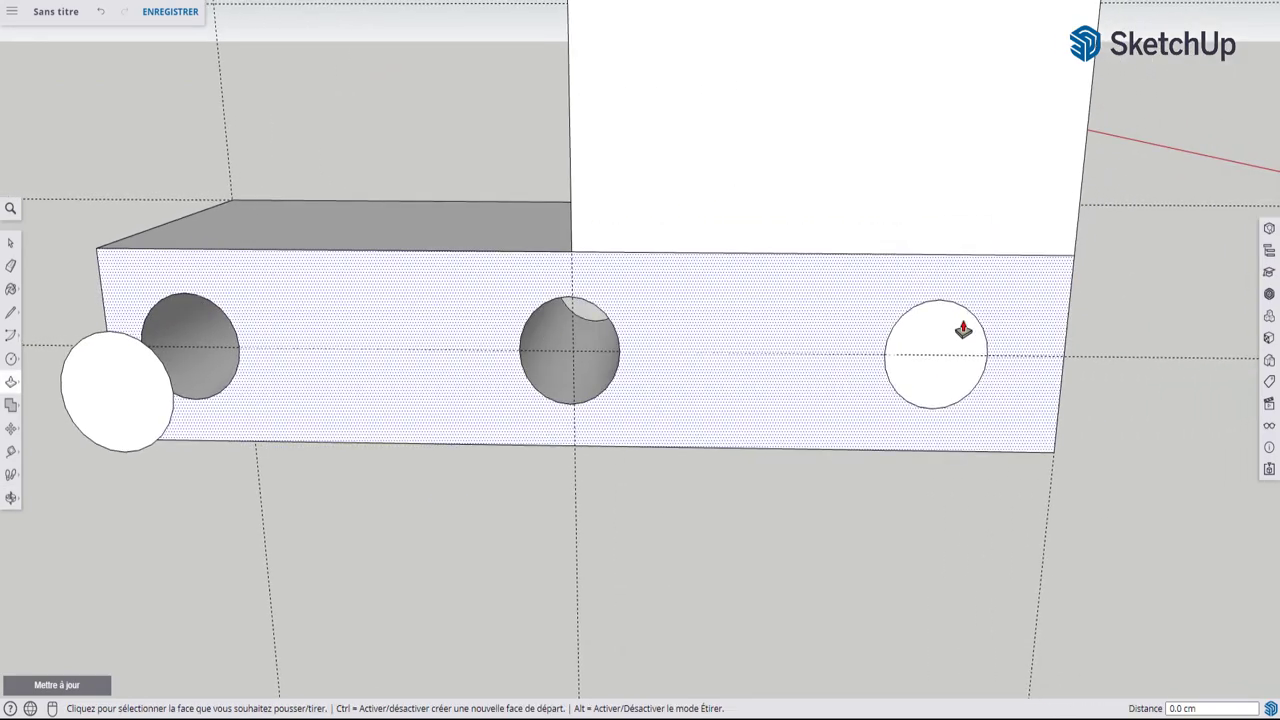
double_click(963, 336)
mouse_move(905, 400)
middle_mouse_down()
mouse_move(906, 351)
mouse_move(997, 380)
mouse_move(817, 366)
mouse_move(654, 380)
mouse_move(831, 383)
mouse_move(663, 423)
middle_mouse_up()
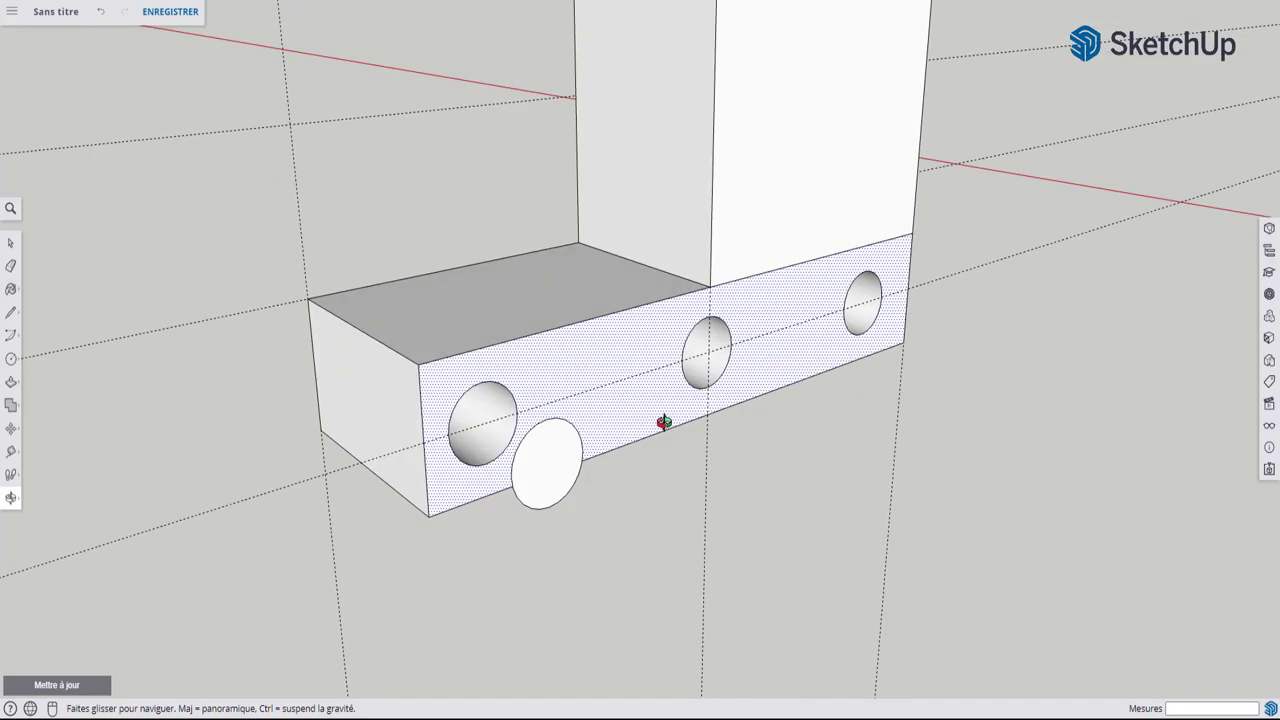
scroll(623, 477, "up", 3)
scroll(623, 477, "up", 1)
- Scale the loose disc uniformly about its own centre to 0.50
key("space")
left_click(471, 470)
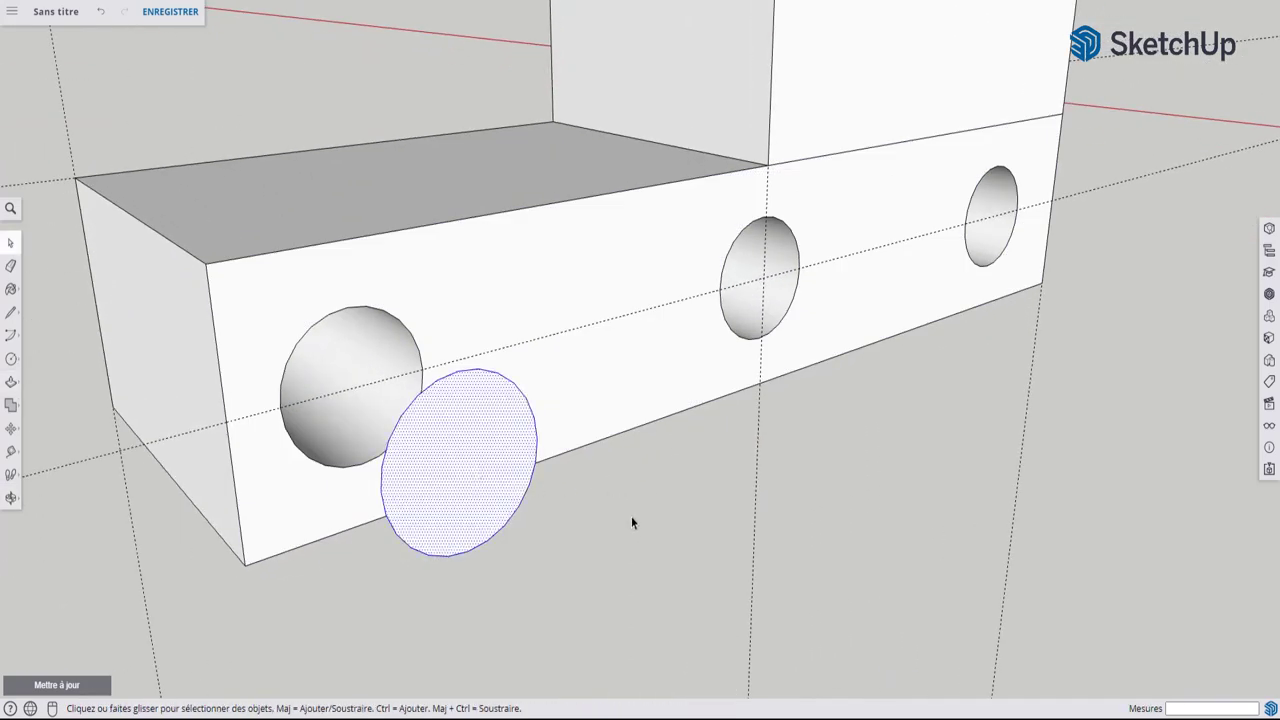
key("s")
left_click(563, 531)
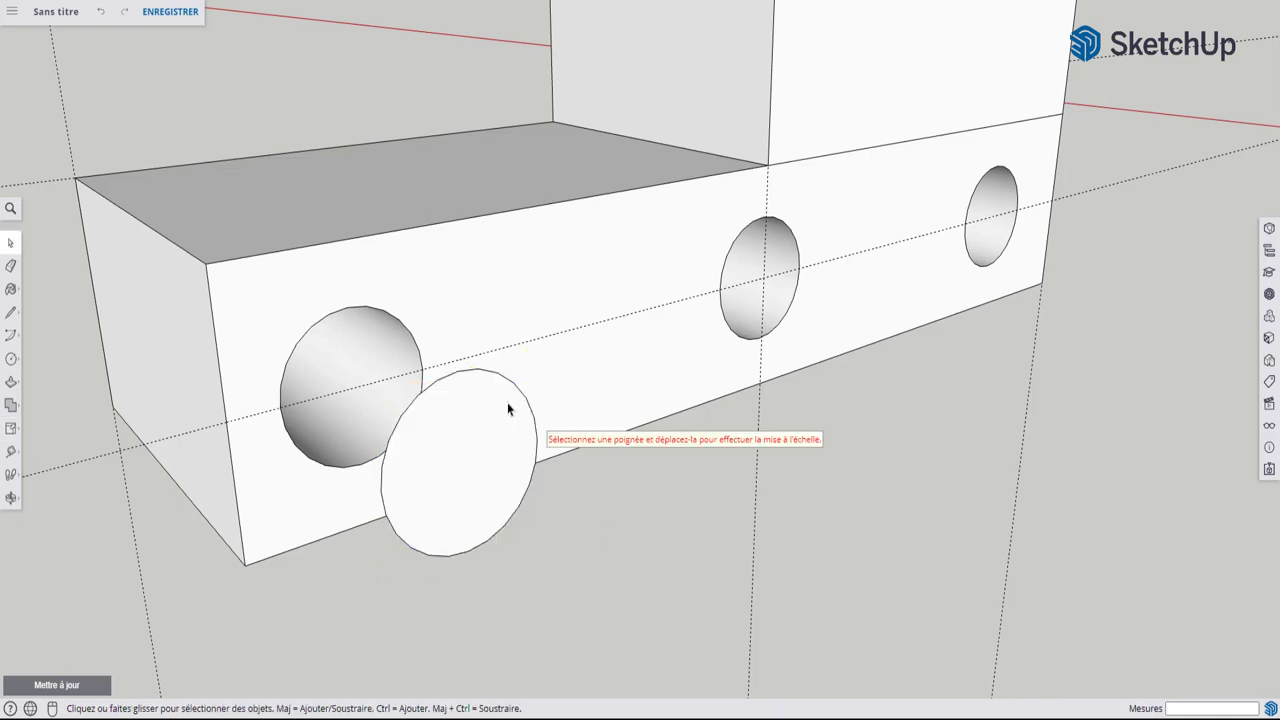
left_click(486, 403)
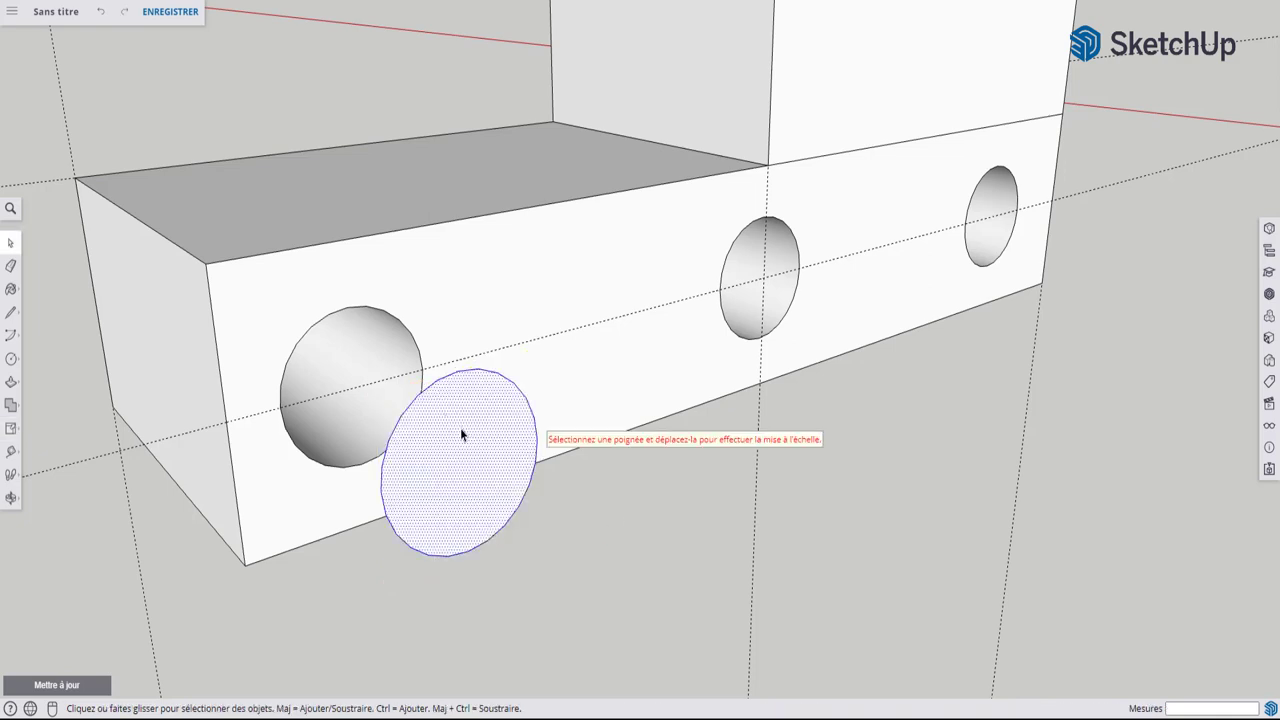
key("s")
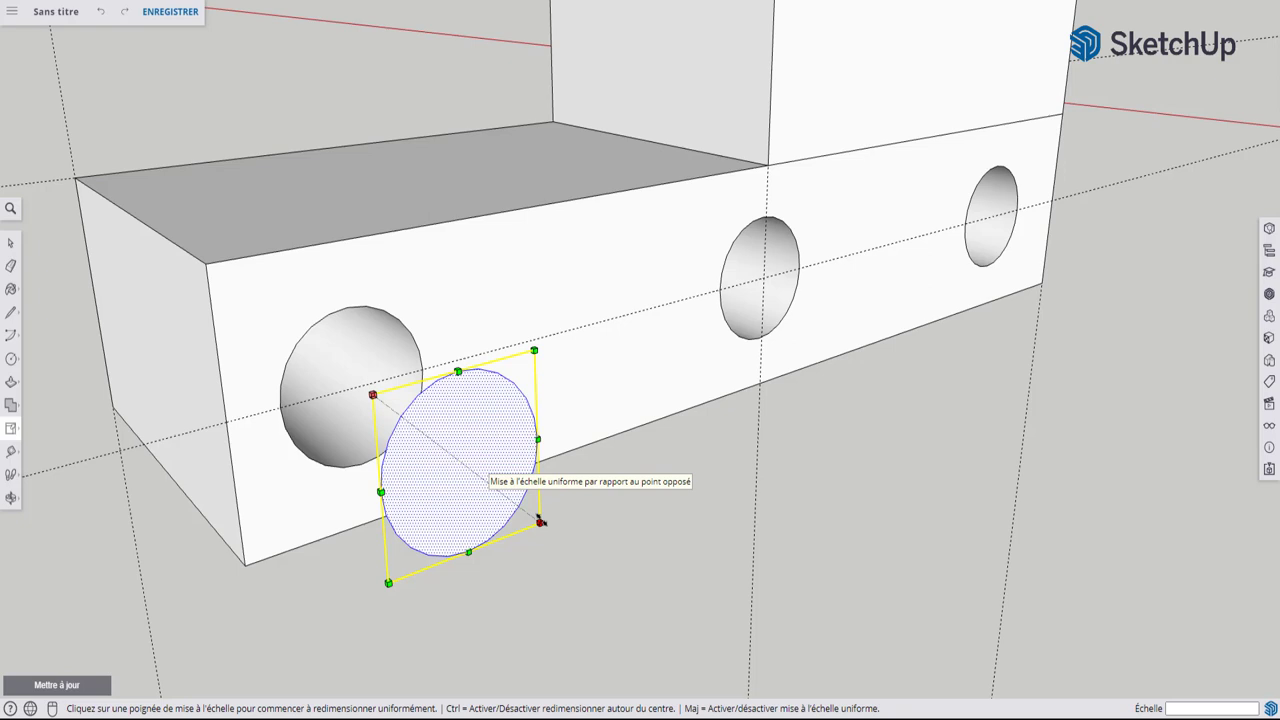
key("ctrl")
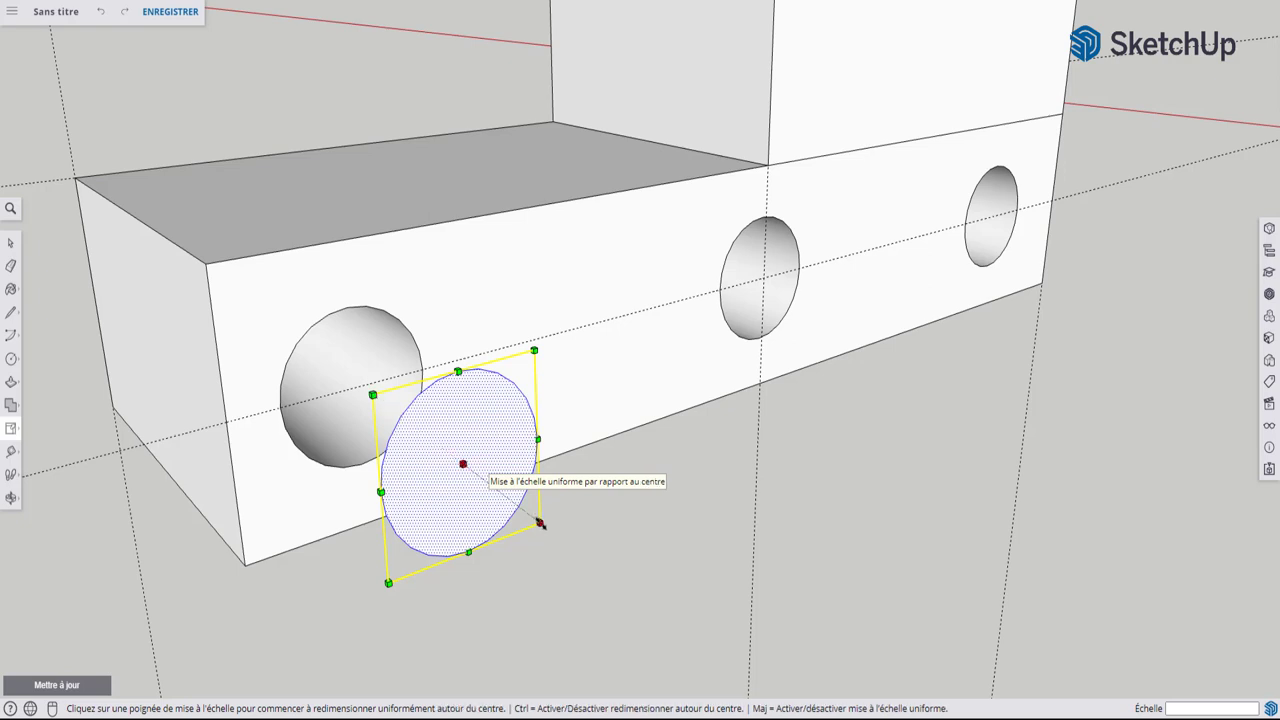
left_click(540, 522)
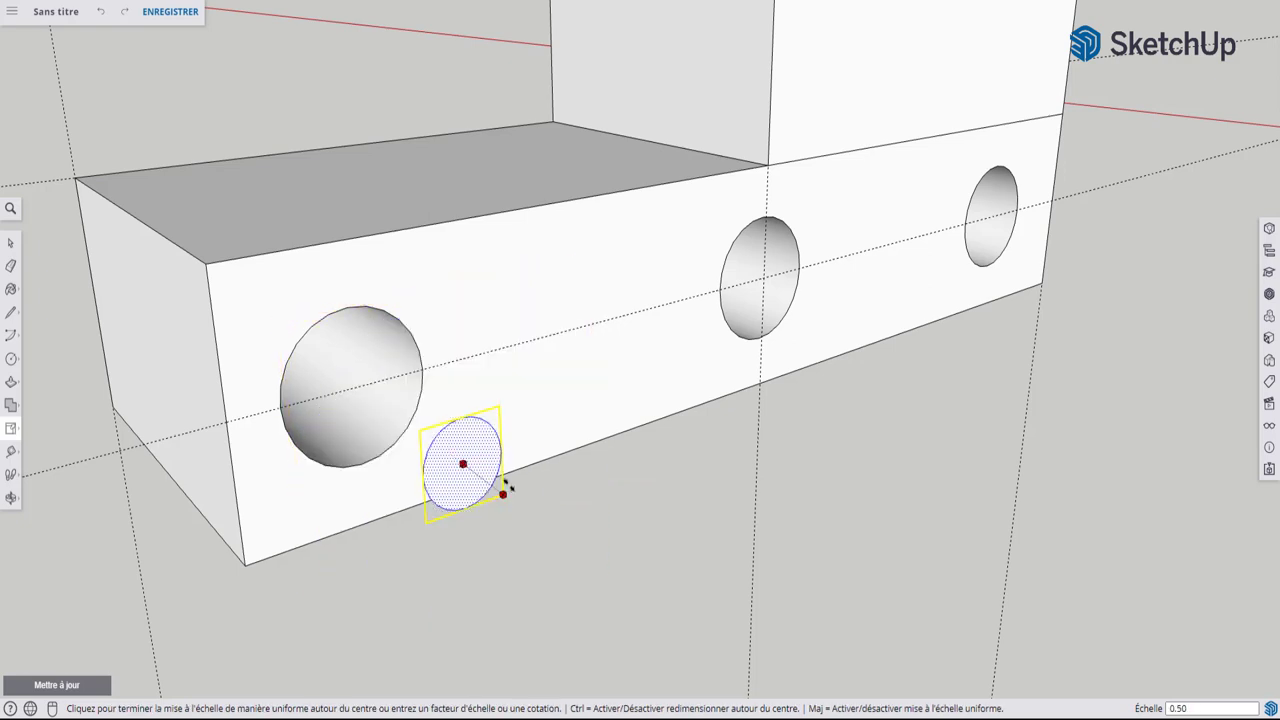
left_click(505, 485)
middle_click_drag(505, 485, 691, 509)
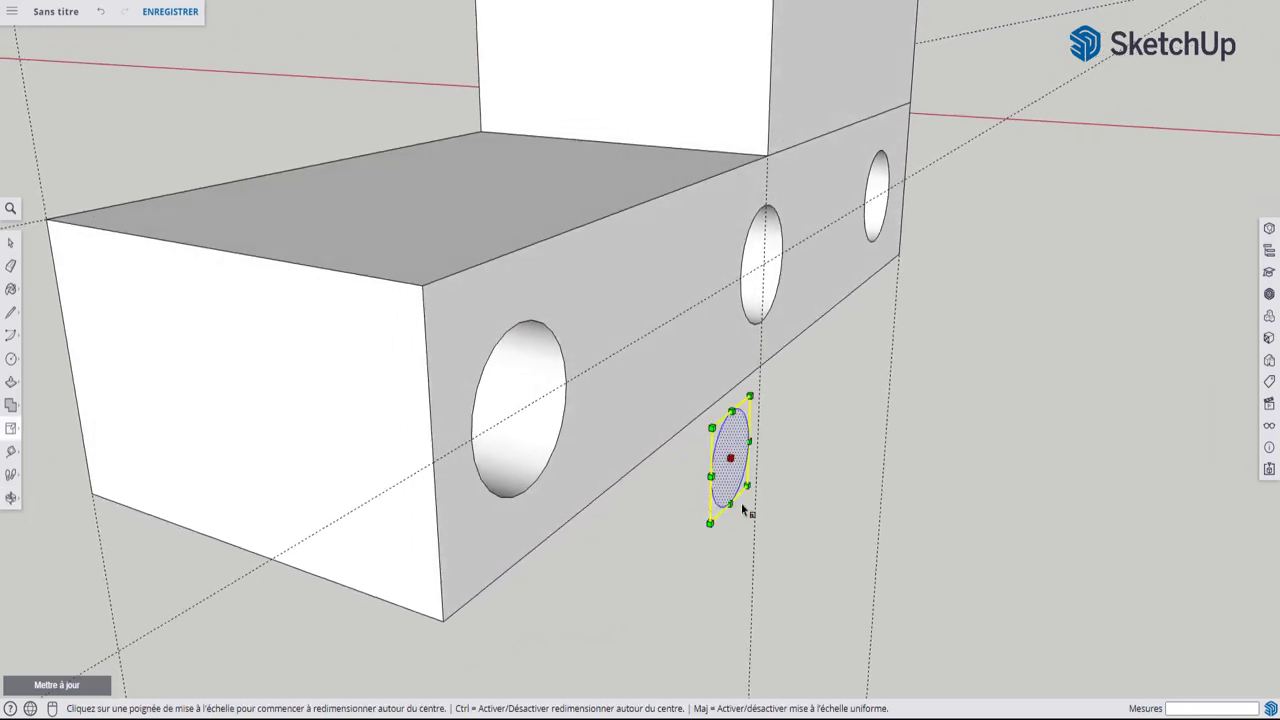
key("m")
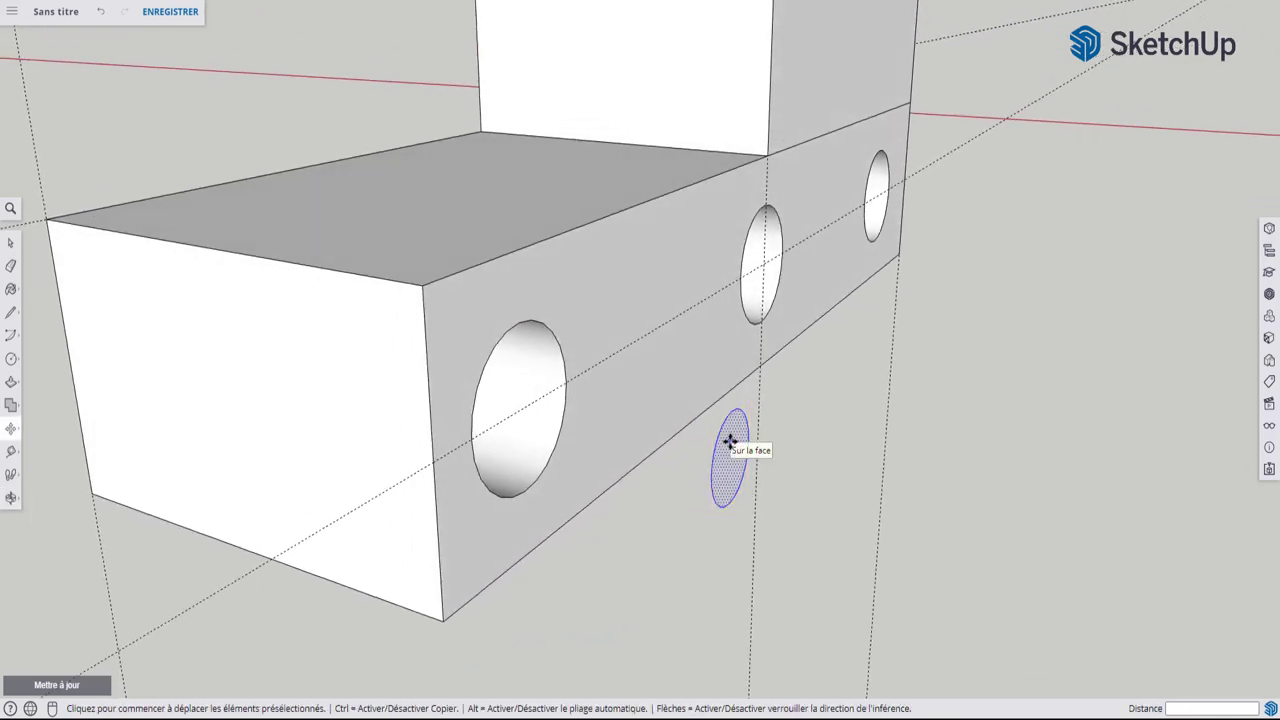
- Move the half-size disc into the middle of the front wheel recess
left_click(734, 442)
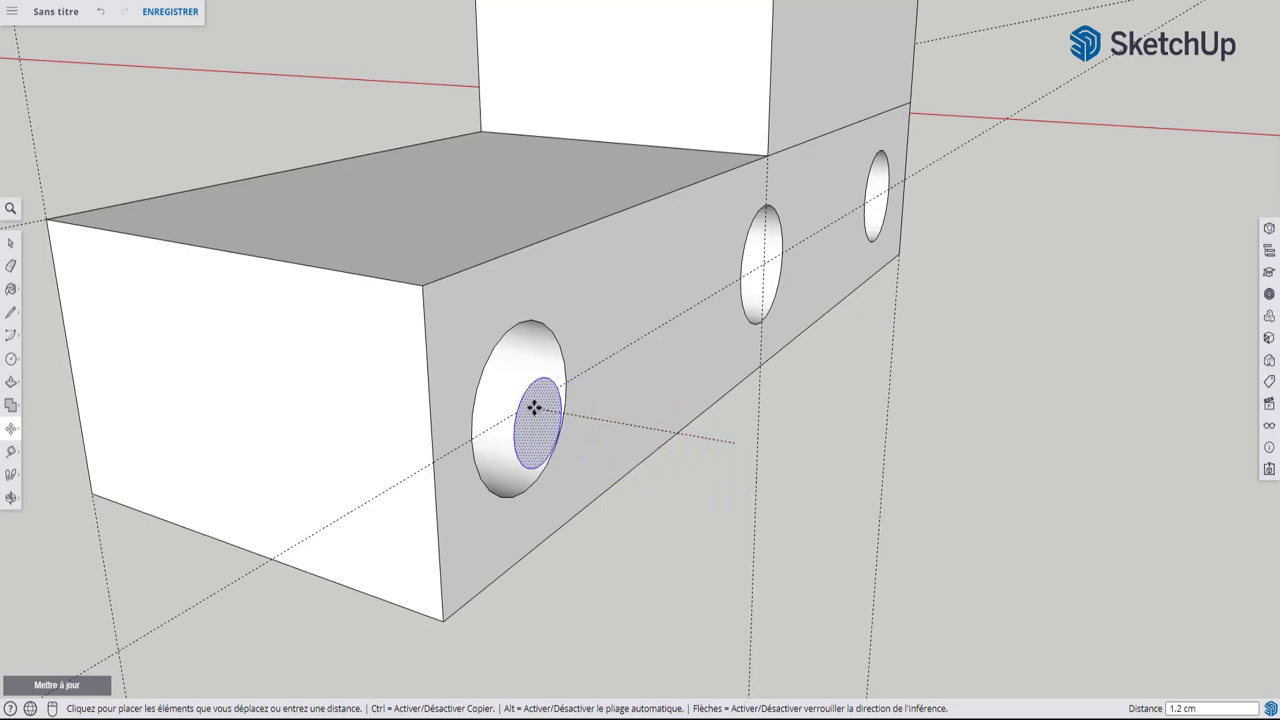
left_click(524, 395)
mouse_move(524, 395)
middle_mouse_down()
mouse_move(594, 434)
mouse_move(357, 357)
mouse_move(320, 303)
mouse_move(323, 342)
middle_mouse_up()
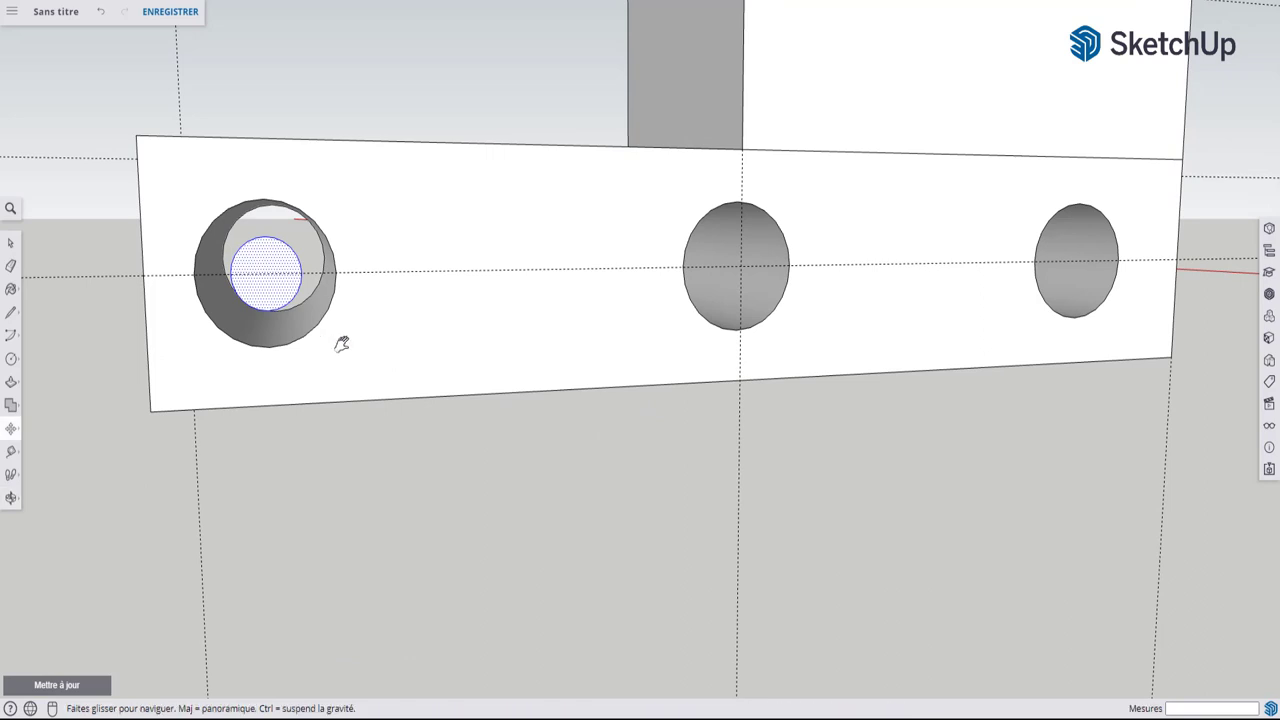
scroll(343, 343, "up", 2)
scroll(349, 366, "up", 2)
mouse_move(377, 374)
middle_mouse_down()
mouse_move(346, 337)
mouse_move(486, 423)
middle_mouse_up()
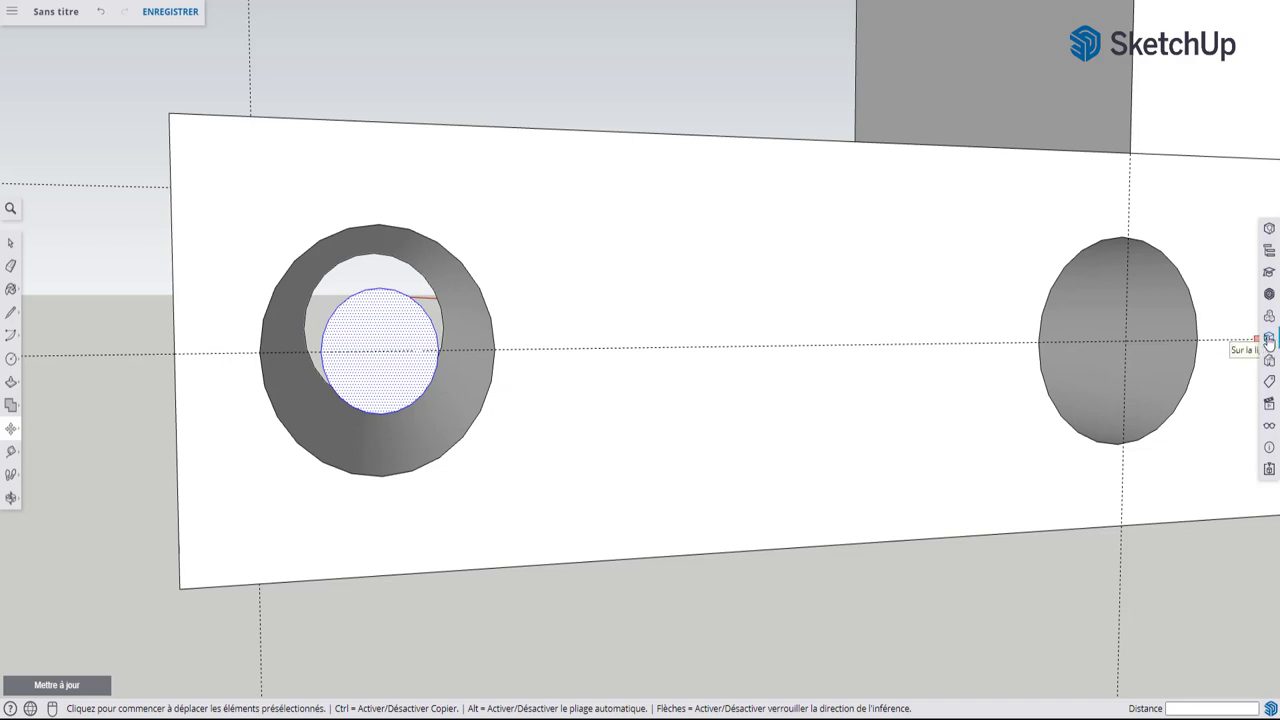
- Switch to a straight-on standard view with parallel projection
left_click(1269, 404)
left_click(1146, 82)
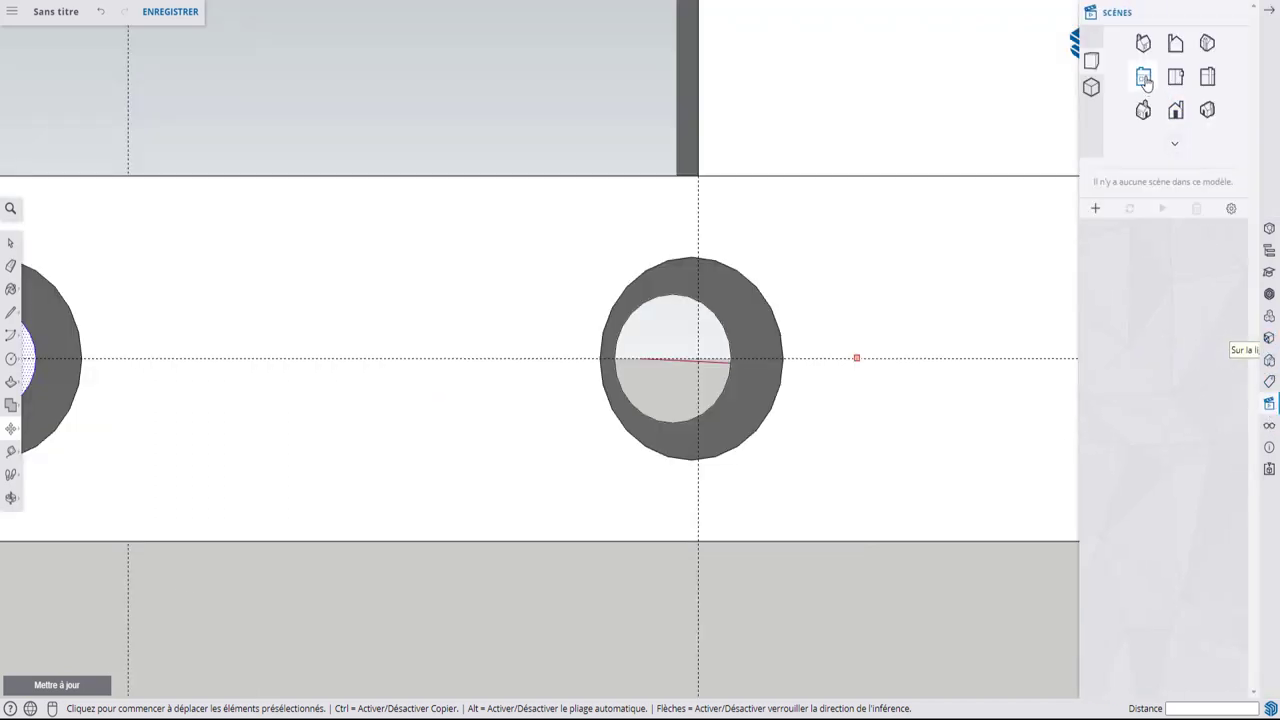
left_click(1091, 88)
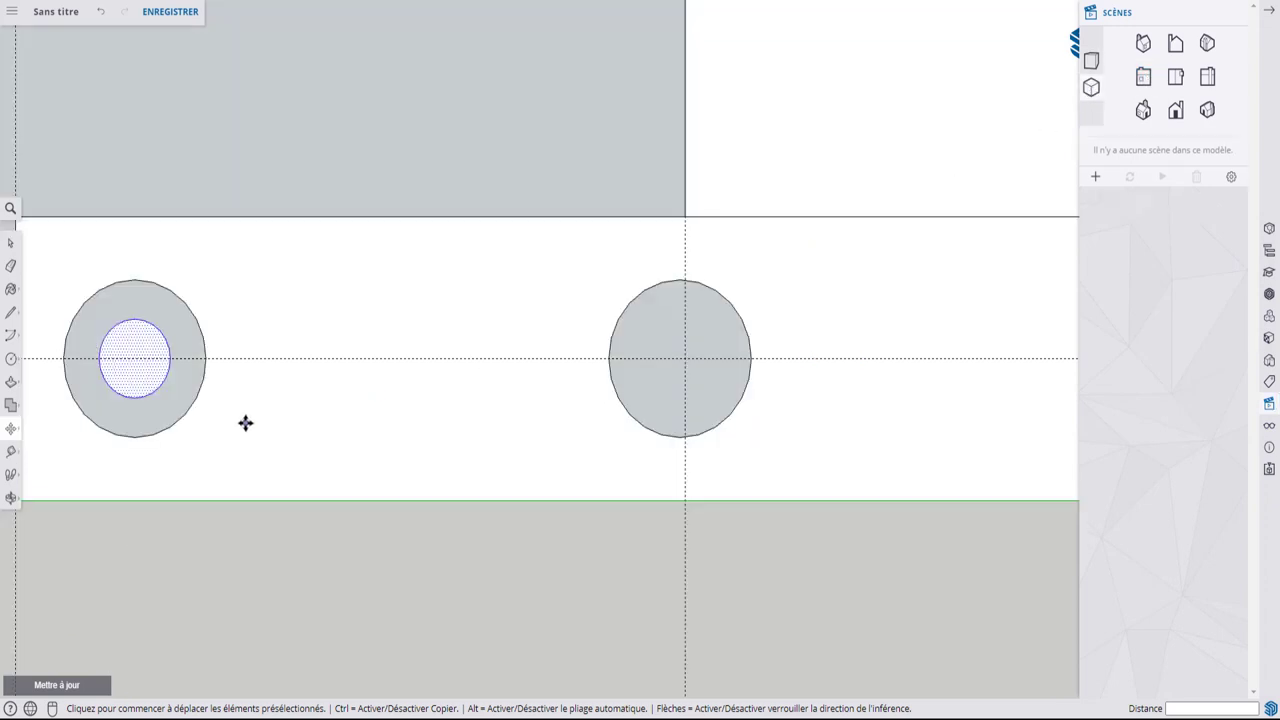
- Enlarge the inner circle about its centre by a factor of 1.41
middle_click_drag(246, 423, 537, 414, "shift")
key("m")
scroll(537, 414, "up", 2)
scroll(494, 397, "up", 2)
middle_click_drag(414, 323, 441, 388, "shift")
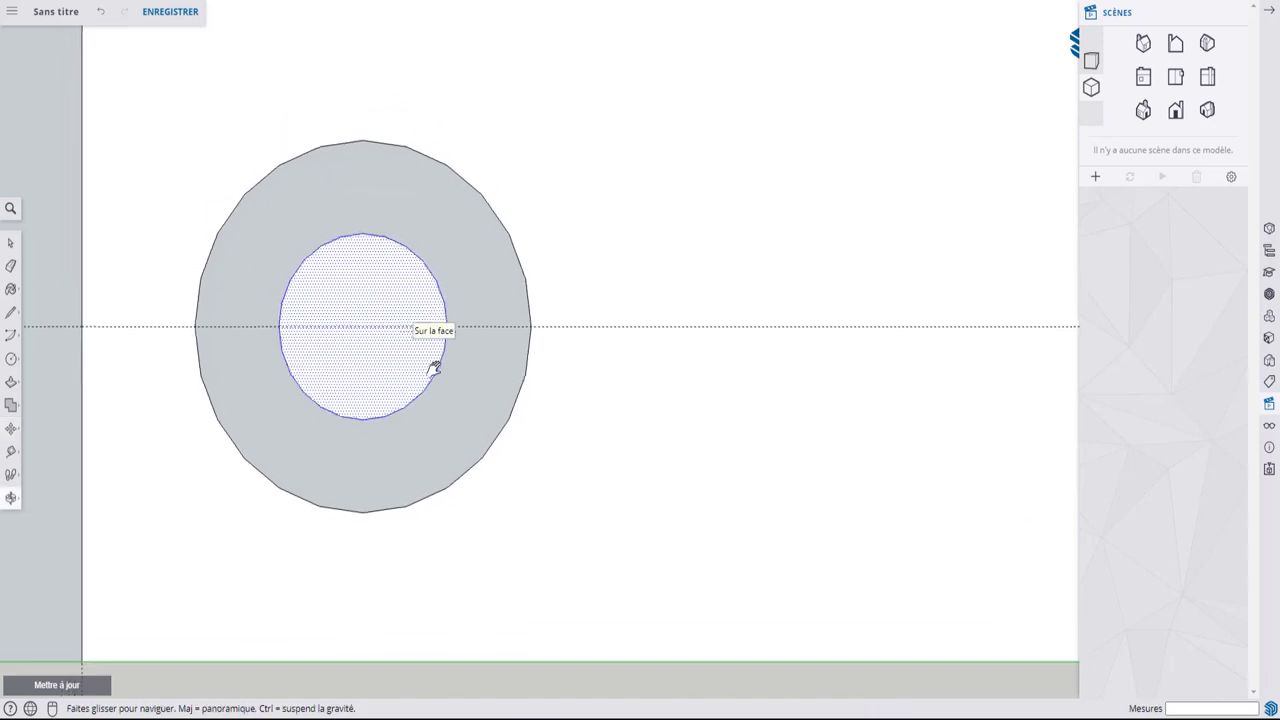
key("s")
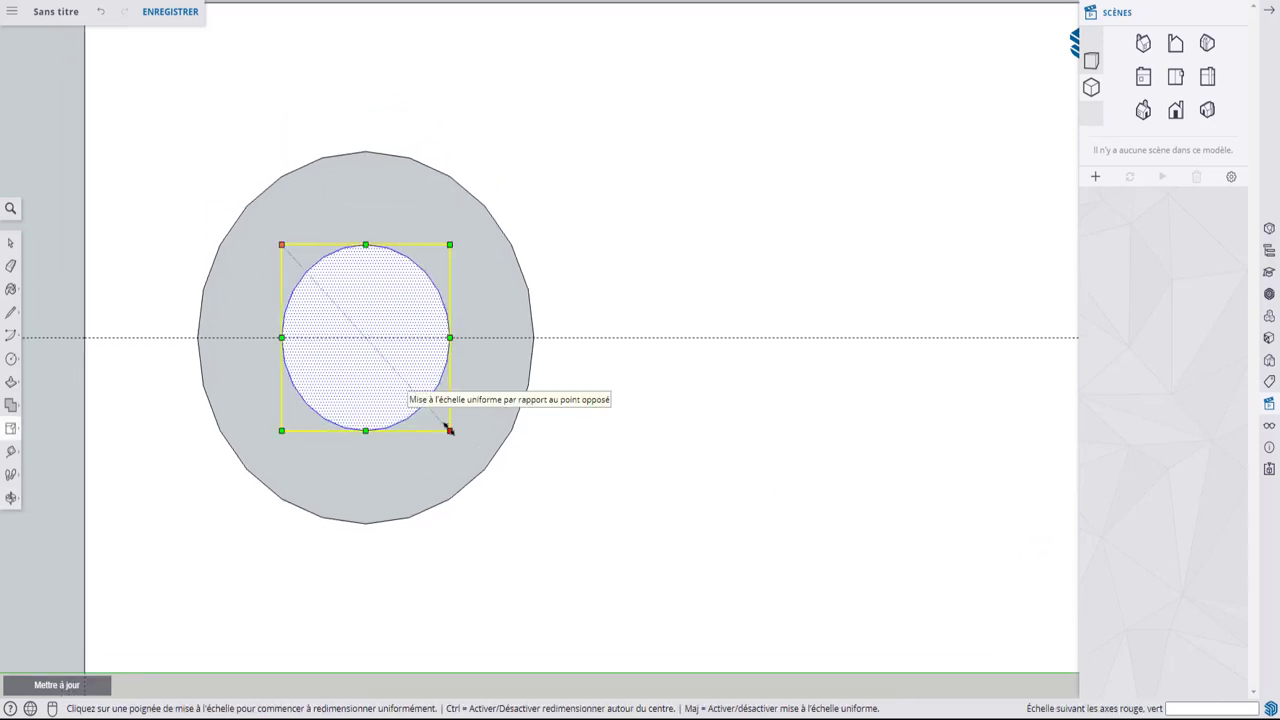
key("ctrl")
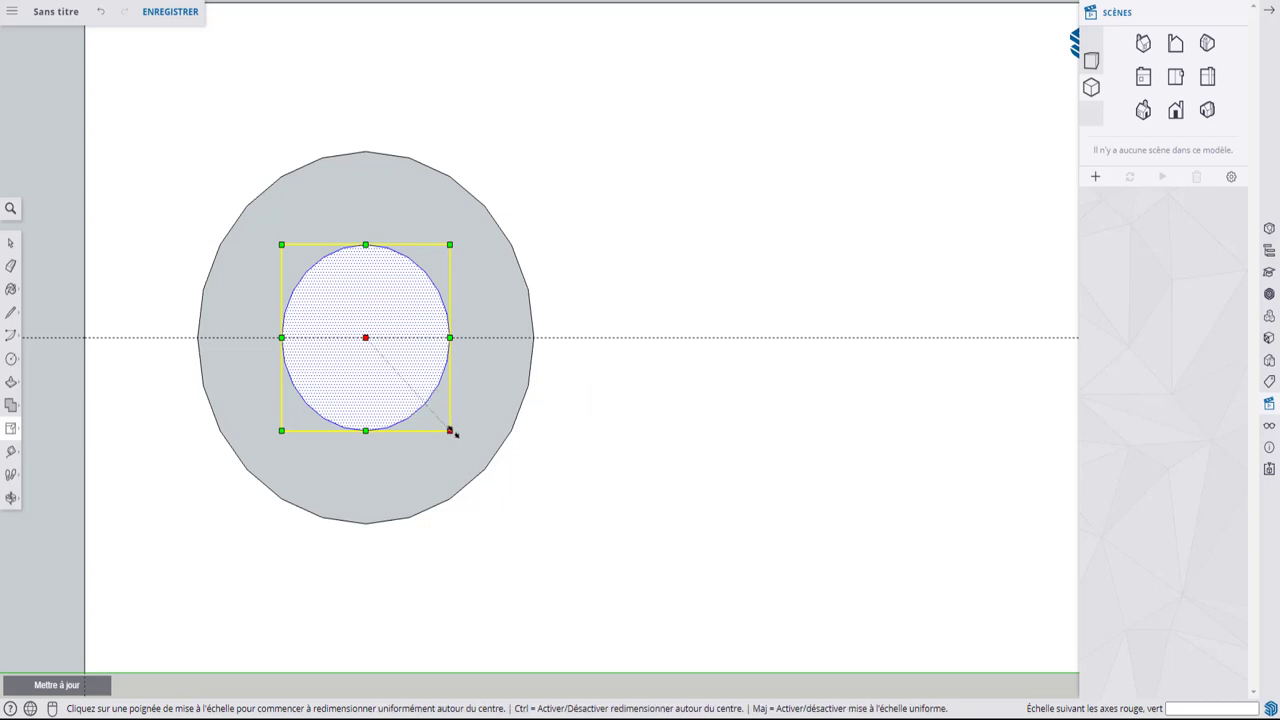
left_click(450, 431)
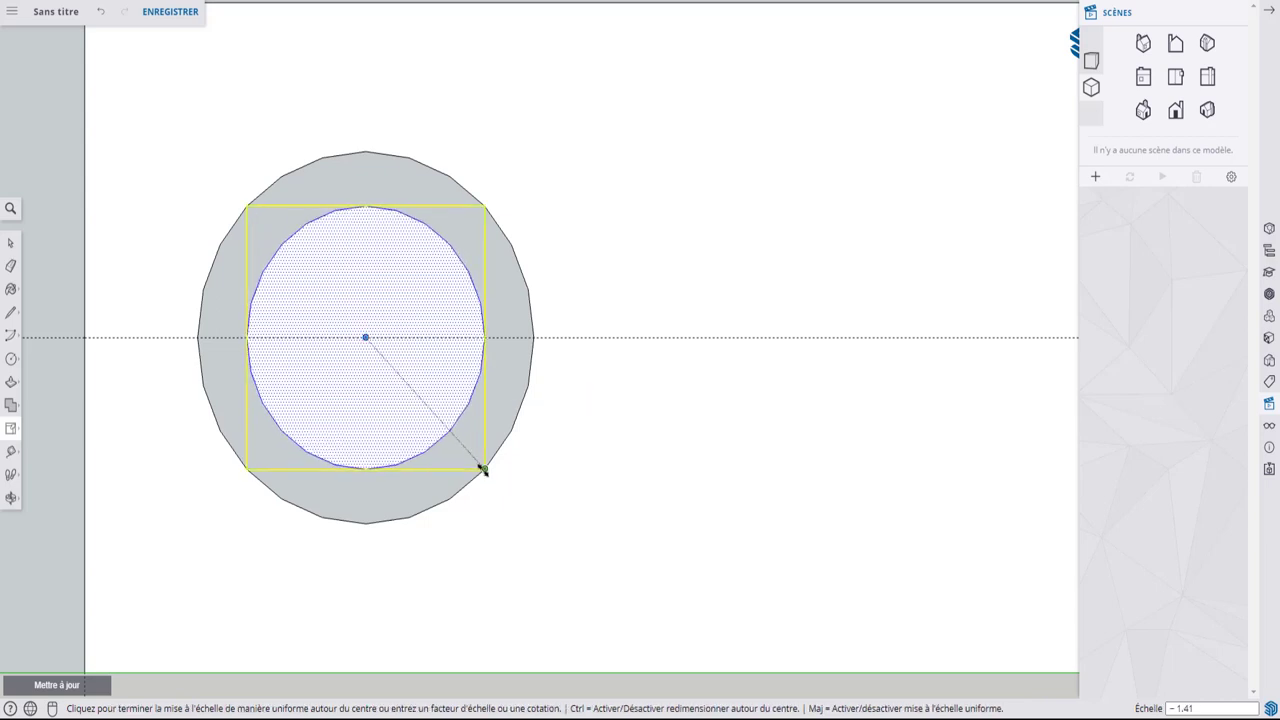
left_click(483, 470)
scroll(463, 357, "down", 3)
mouse_move(420, 237)
middle_mouse_down()
mouse_move(563, 302)
mouse_move(646, 306)
middle_mouse_up()
scroll(666, 414, "up", 3)
scroll(643, 390, "up", 2)
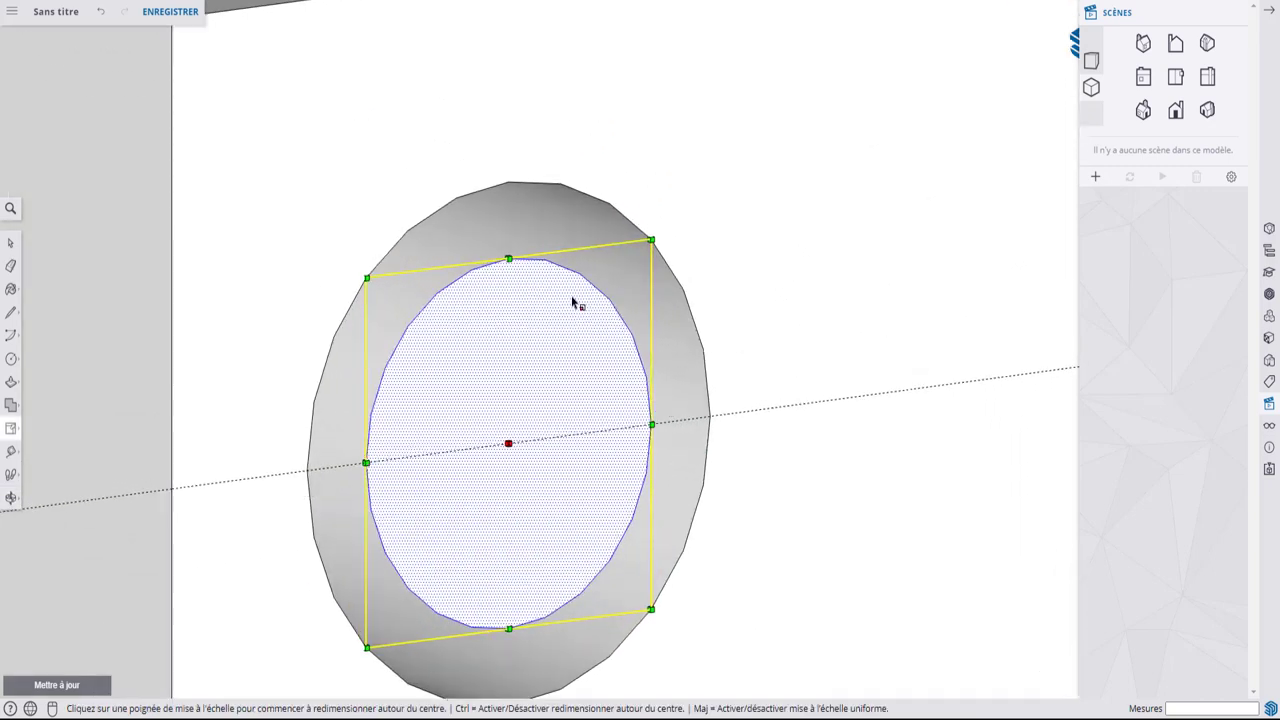
scroll(577, 303, "down", 2)
scroll(555, 335, "up", 2)
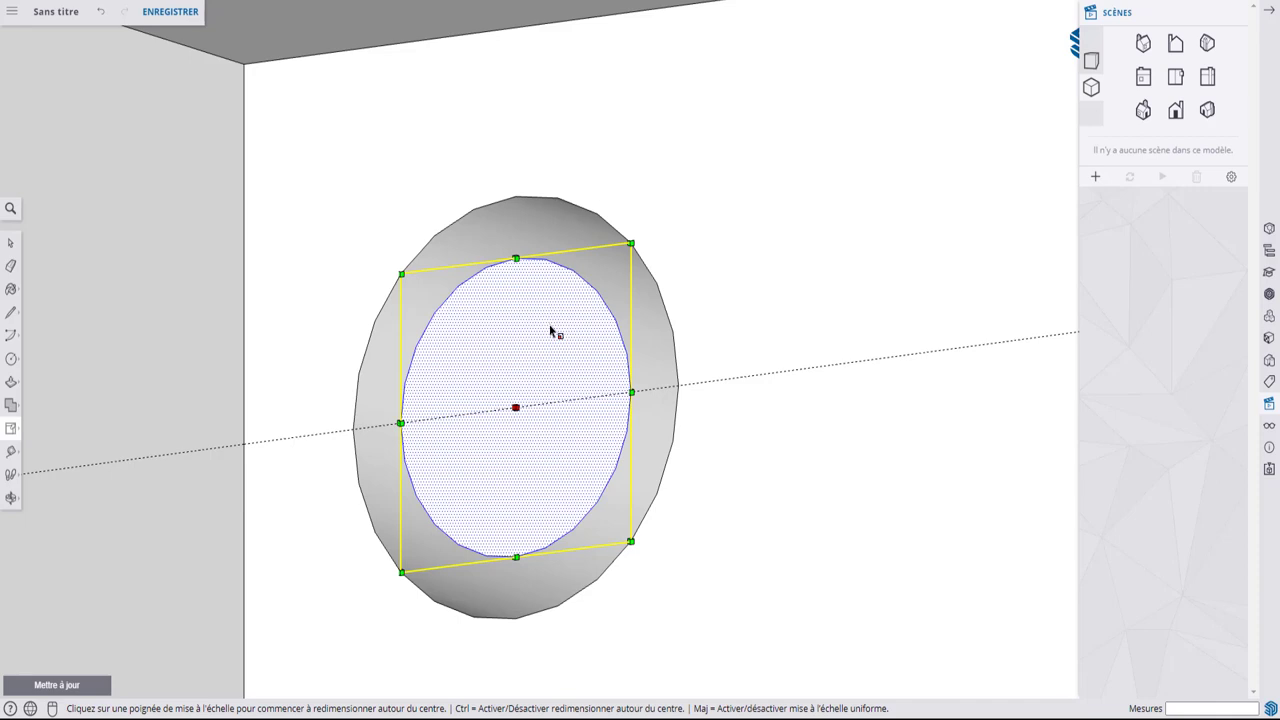
- Push/pull the enlarged circle 1.5 cm into an axle cylinder and select it
scroll(555, 365, "down", 5)
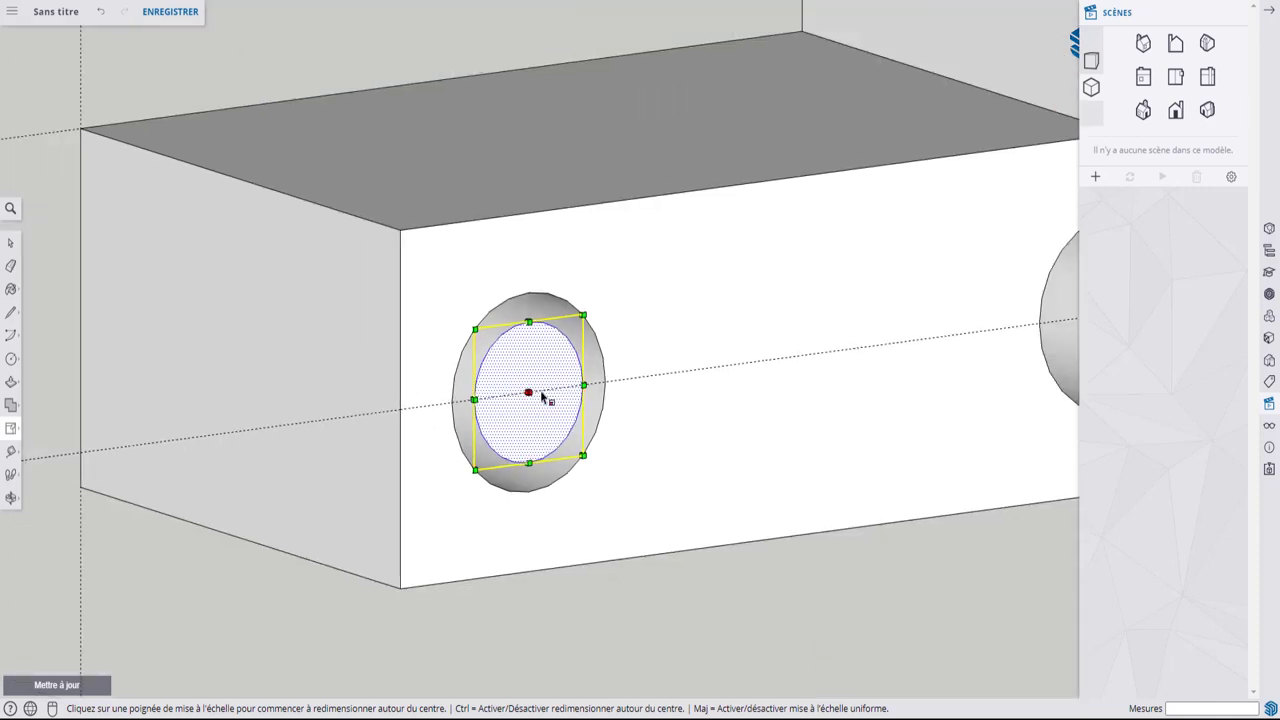
mouse_move(551, 446)
middle_mouse_down()
mouse_move(543, 409)
mouse_move(737, 434)
mouse_move(783, 475)
middle_mouse_up()
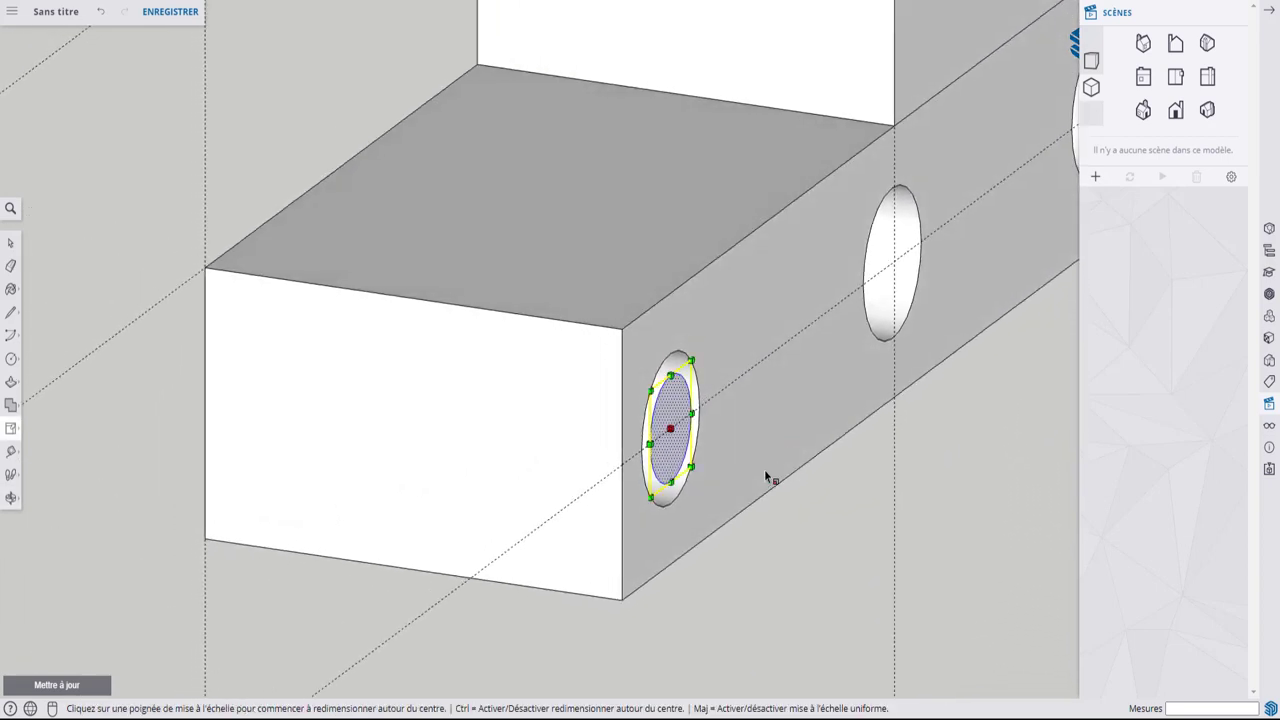
key("p")
left_click(667, 428)
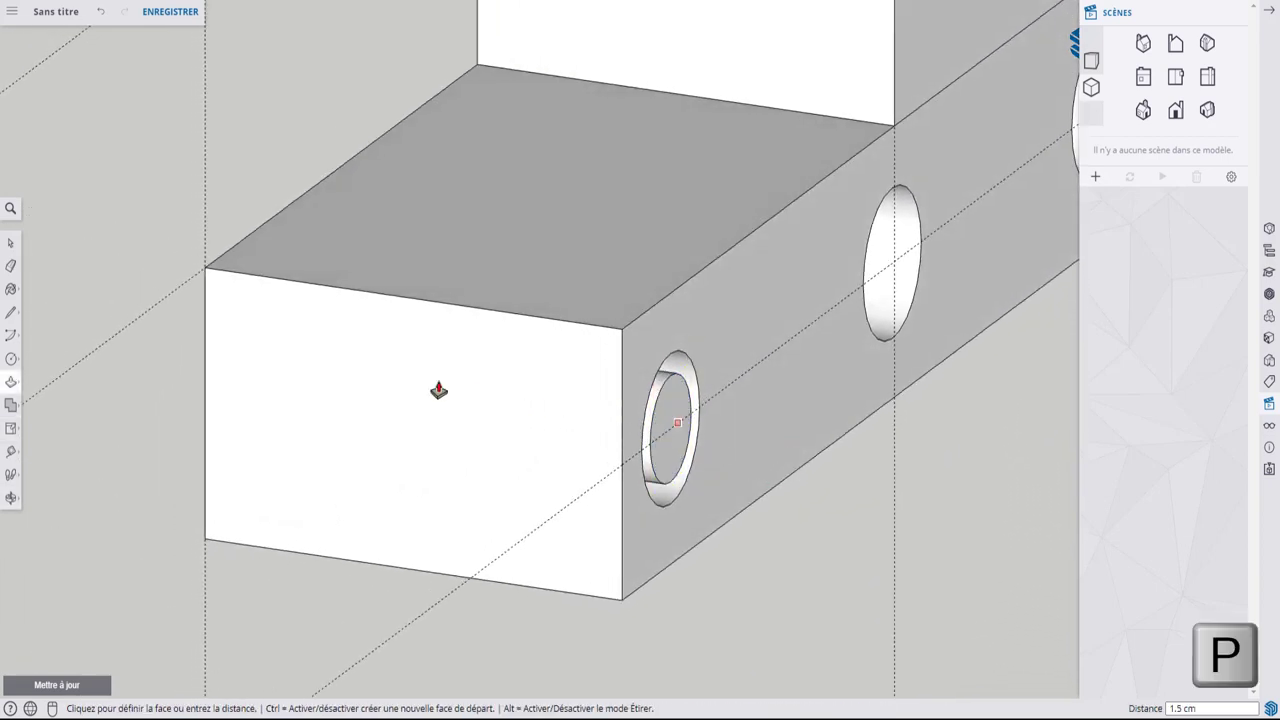
mouse_move(229, 382)
middle_mouse_down()
mouse_move(837, 329)
mouse_move(209, 363)
mouse_move(196, 404)
middle_mouse_up()
key("space")
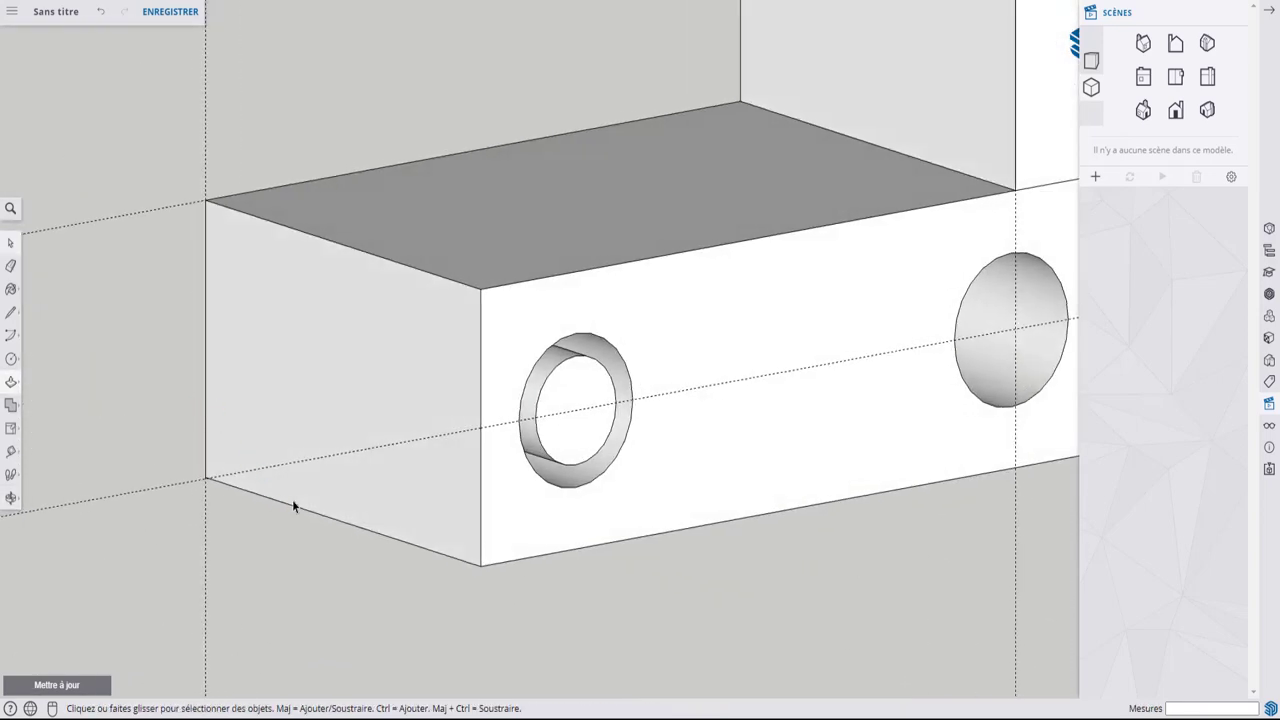
left_click(572, 378)
- Make the axle cylinder a group with Créer un groupe
mouse_move(590, 398)
middle_mouse_down()
mouse_move(397, 266)
mouse_move(1086, 323)
mouse_move(388, 338)
mouse_move(426, 369)
middle_mouse_up()
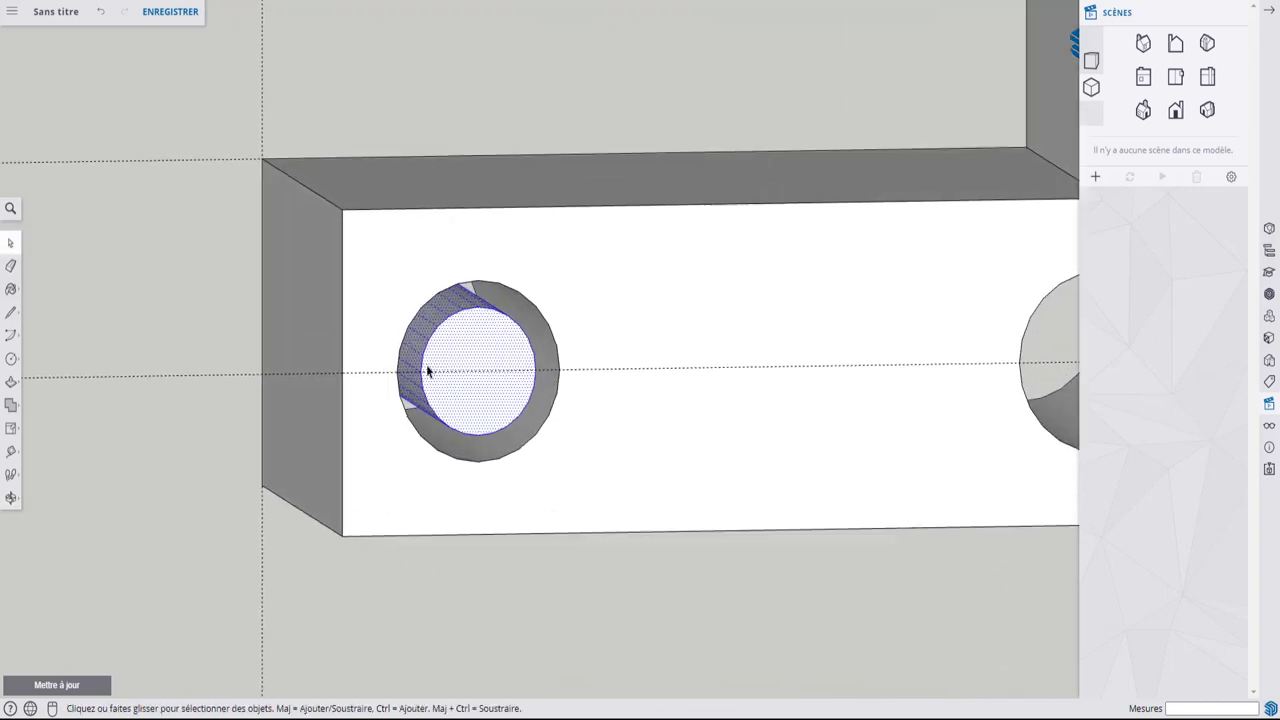
right_click(455, 355)
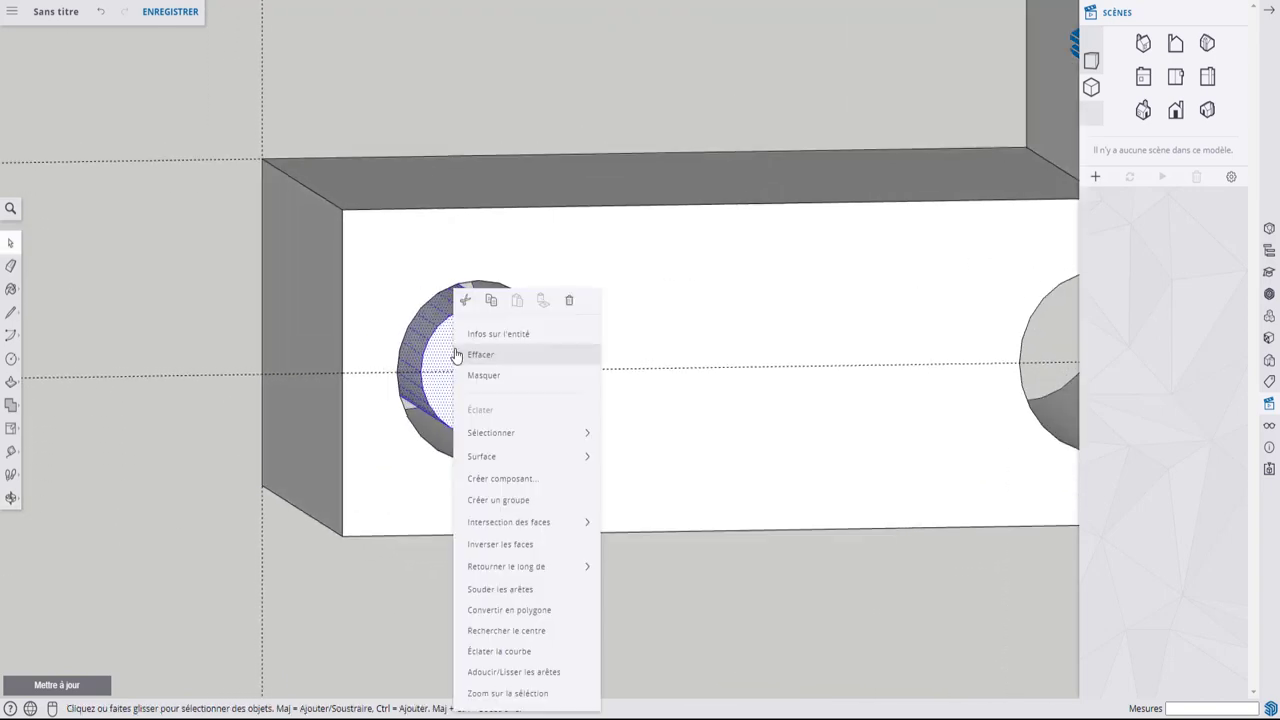
left_click(505, 501)
mouse_move(466, 422)
middle_mouse_down()
mouse_move(785, 449)
mouse_move(777, 523)
middle_mouse_up()
- Slide the axle group along the red axis so it protrudes from both body sides
key("m")
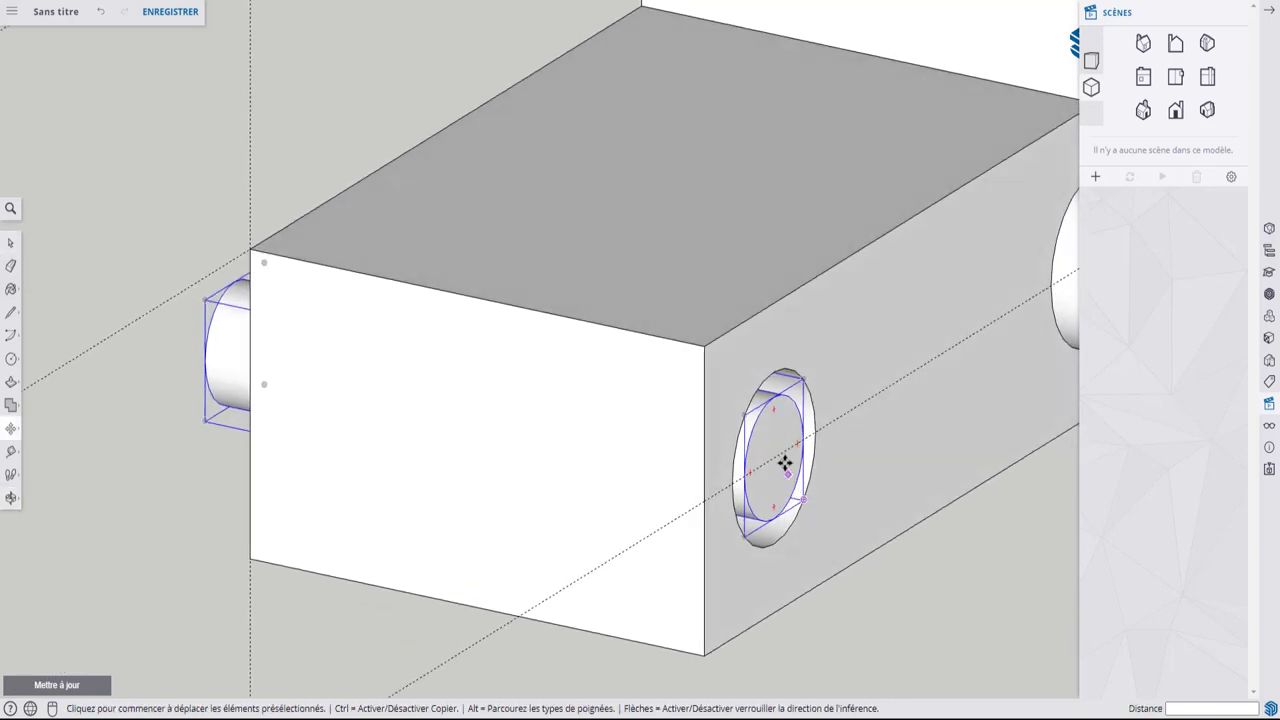
left_click(771, 435)
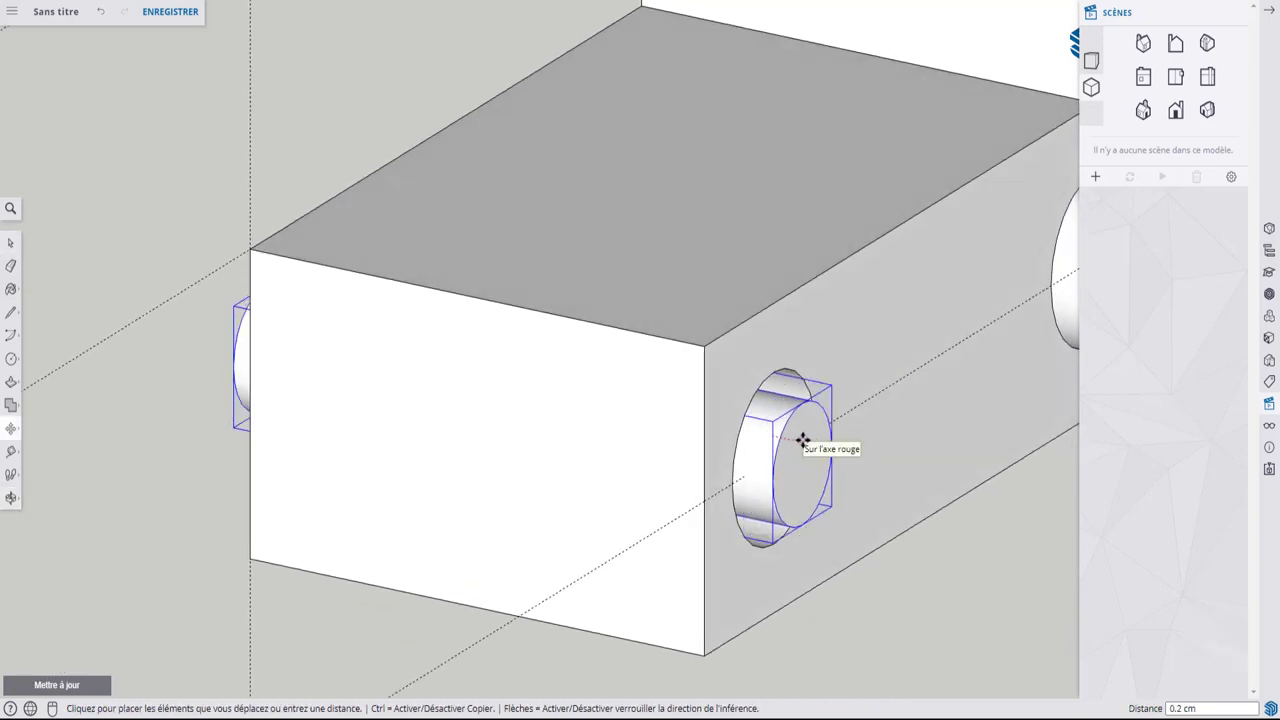
left_click(803, 440)
mouse_move(543, 506)
middle_mouse_down()
mouse_move(777, 486)
mouse_move(640, 480)
mouse_move(785, 477)
middle_mouse_up()
left_click(845, 420)
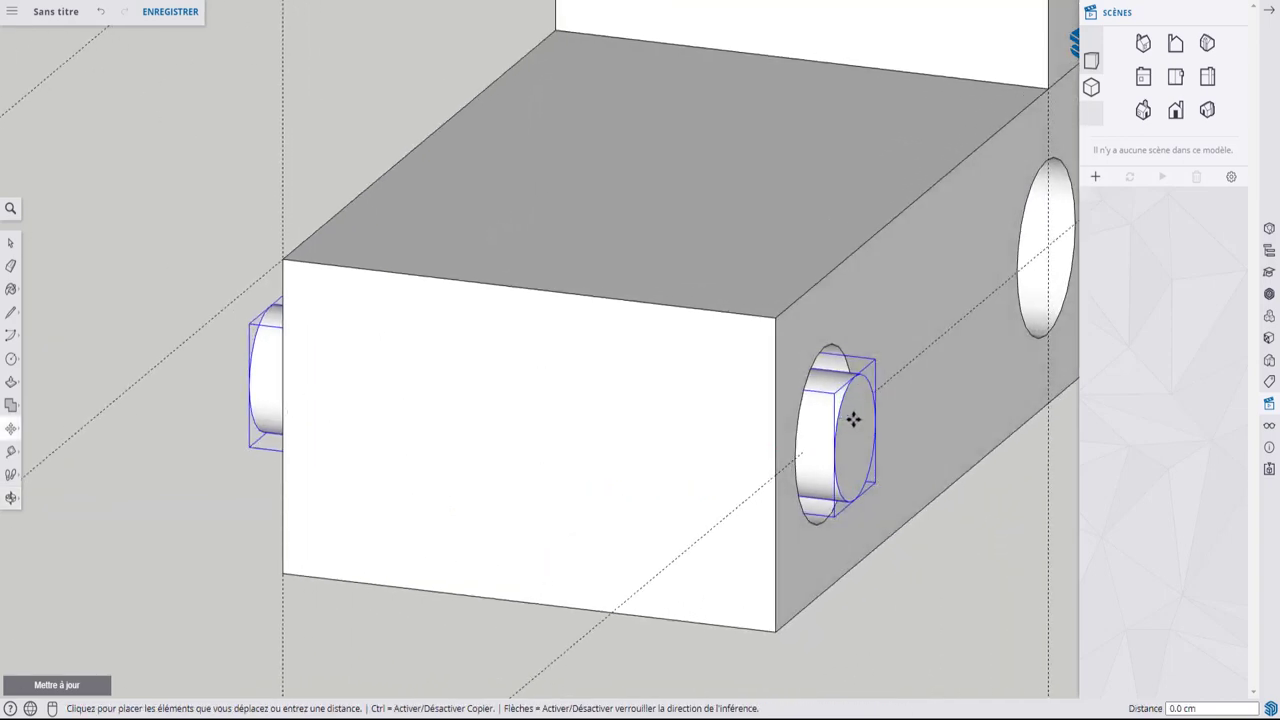
left_click(857, 420)
mouse_move(857, 420)
middle_mouse_down()
mouse_move(628, 456)
mouse_move(694, 434)
middle_mouse_up()
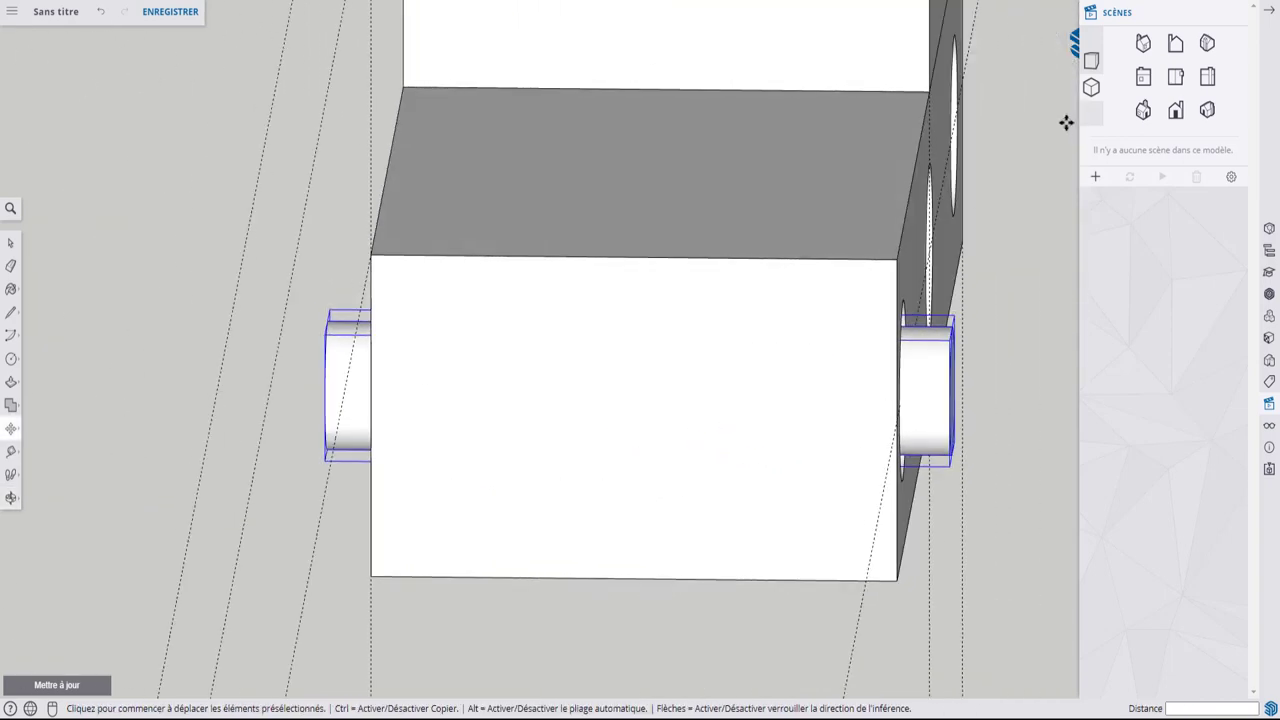
left_click(1178, 44)
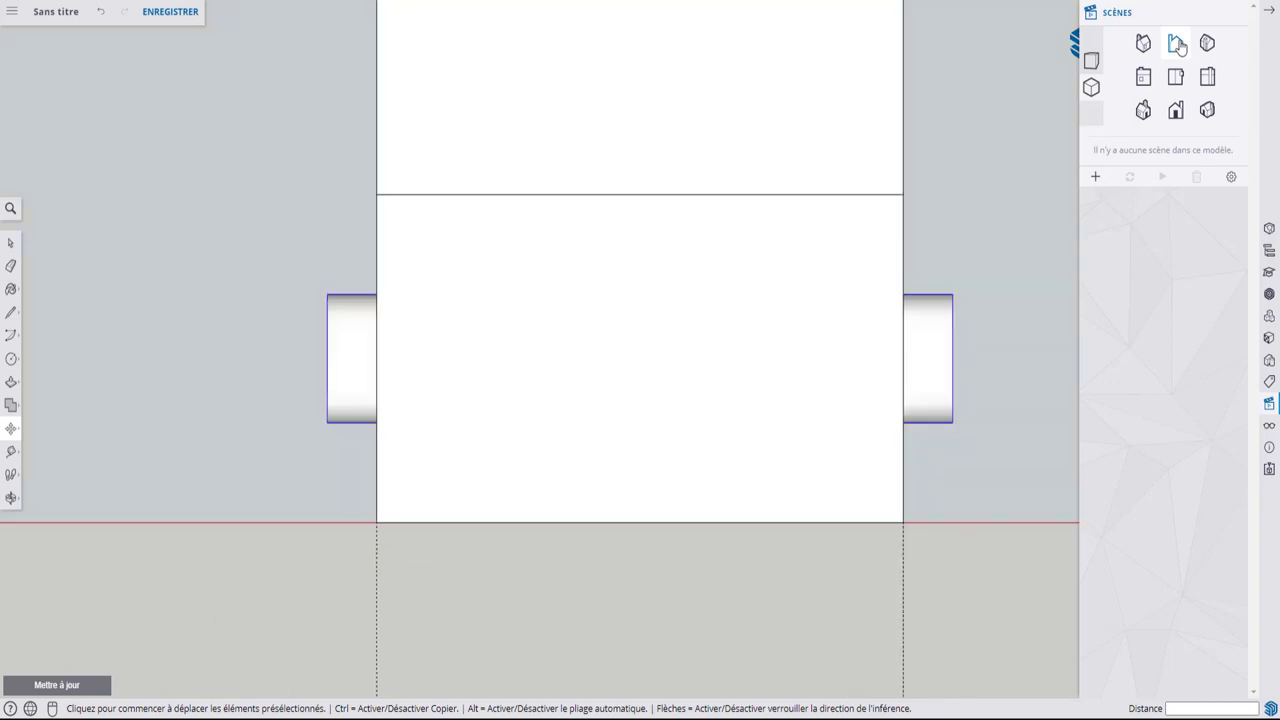
- Switch to the Front standard view, then zoom and orbit in on the front axle hole
mouse_move(946, 203)
middle_mouse_down()
mouse_move(677, 314)
mouse_move(346, 334)
mouse_move(400, 340)
middle_mouse_up()
scroll(400, 340, "down", 5)
scroll(449, 363, "down", 1)
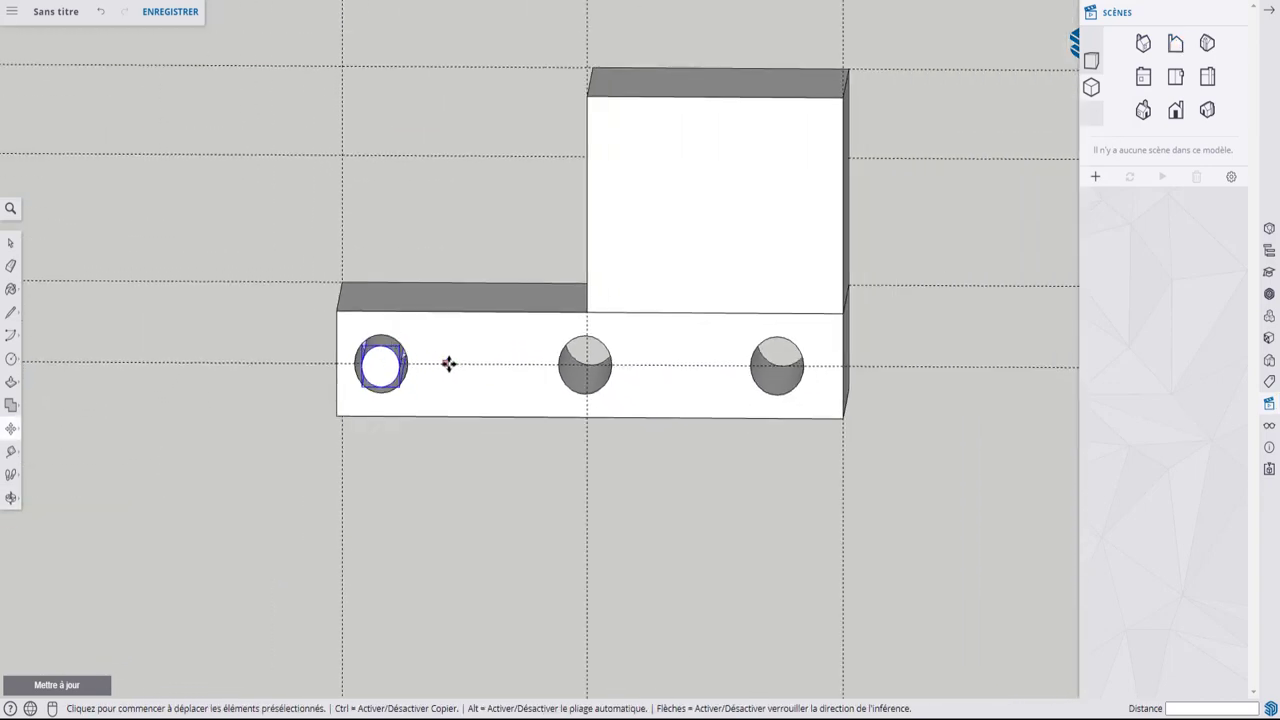
middle_click_drag(514, 323, 348, 373, "shift")
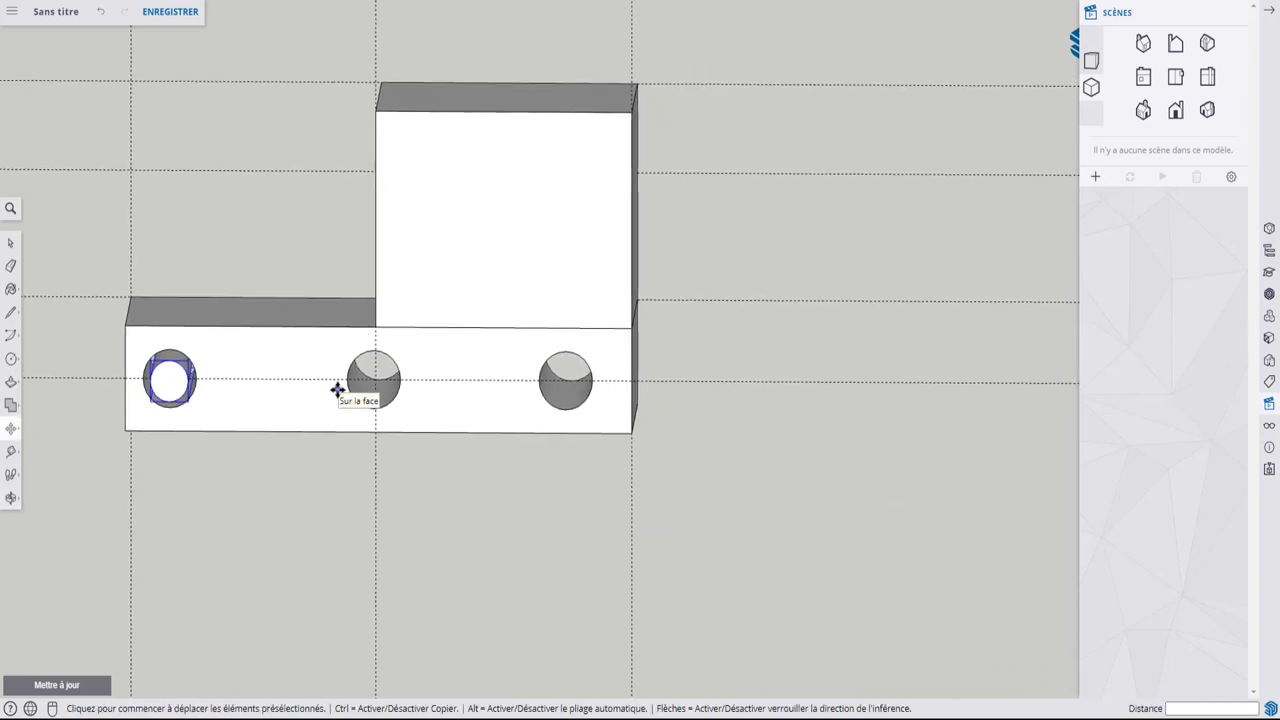
left_click(1176, 80)
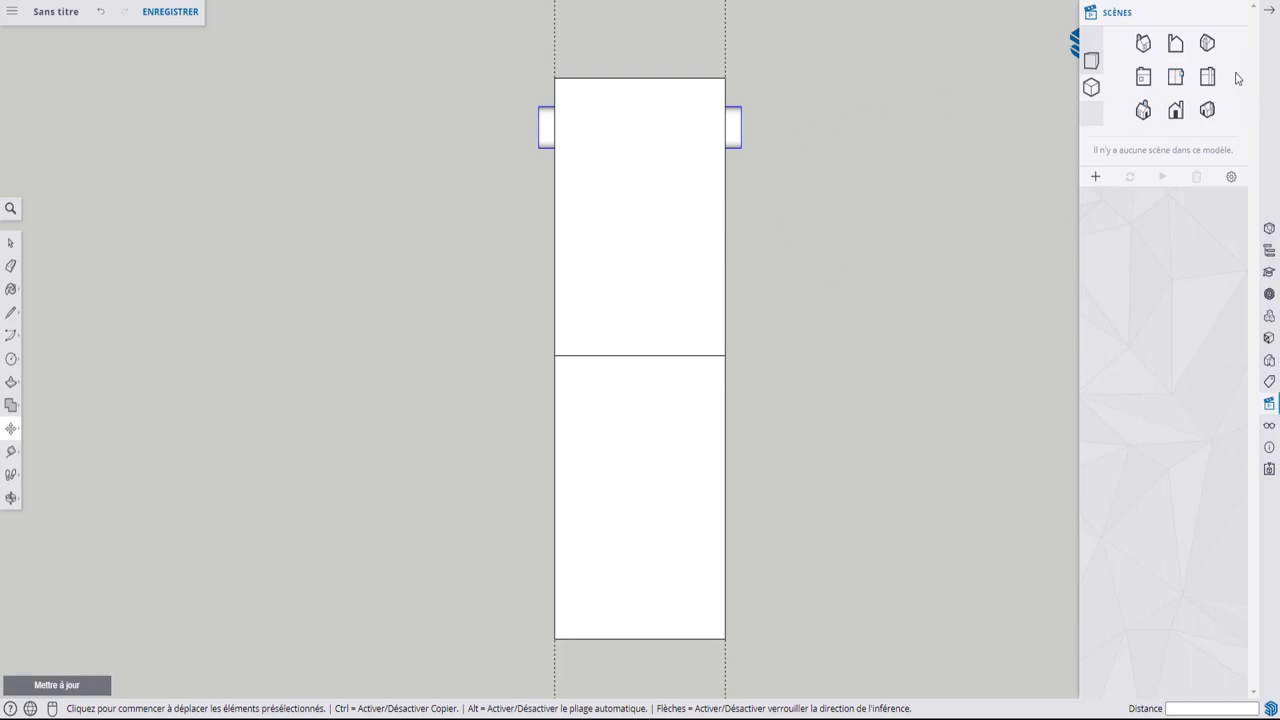
left_click(1143, 79)
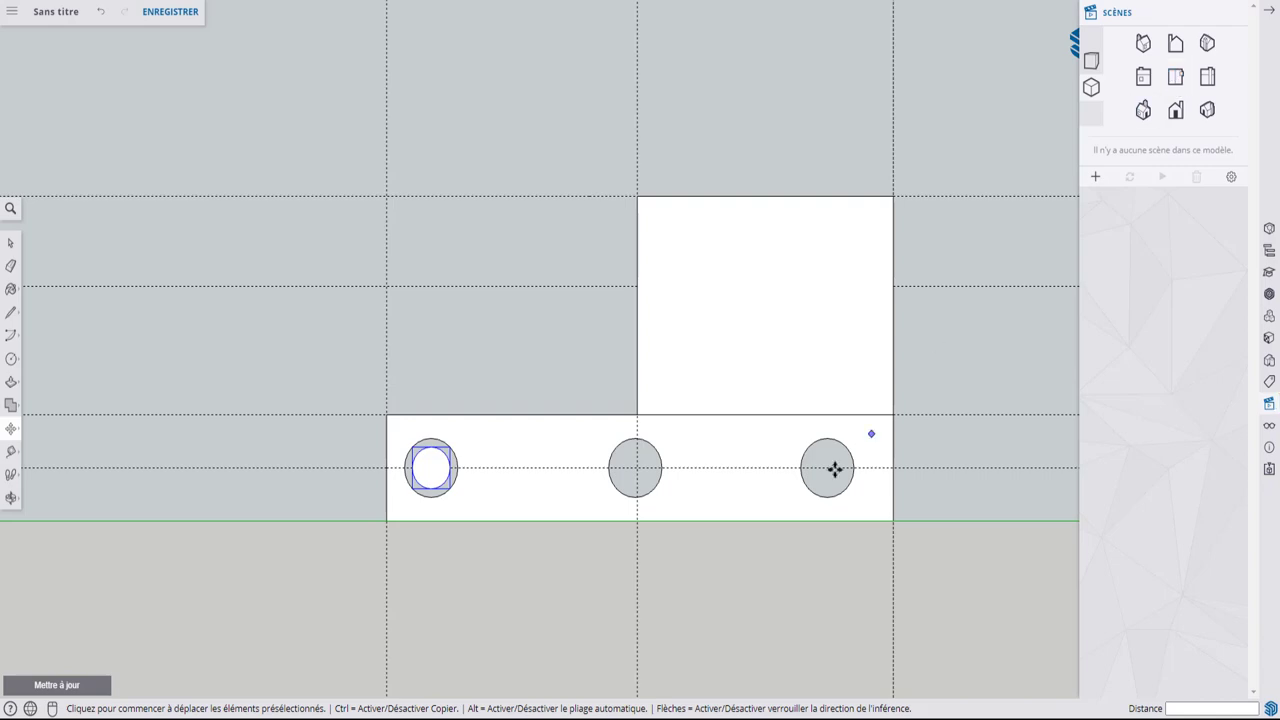
scroll(452, 542, "up", 3)
scroll(465, 510, "down", 2)
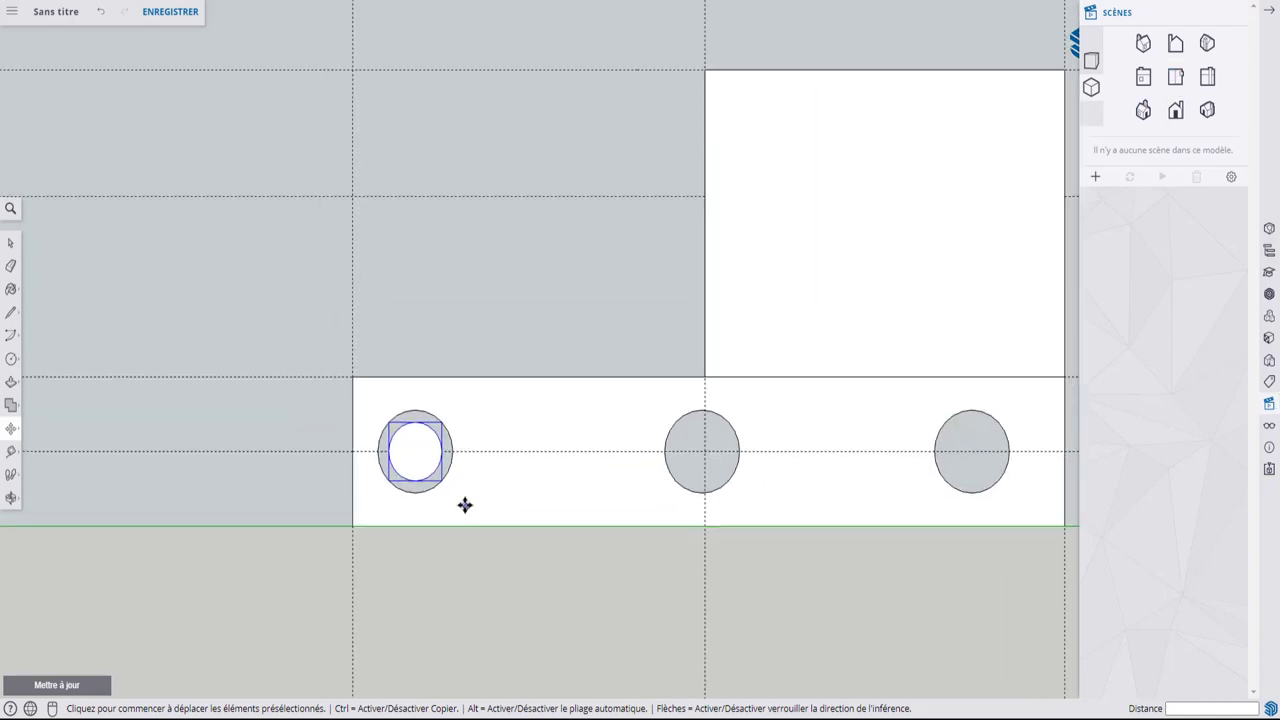
mouse_move(421, 447)
middle_mouse_down()
mouse_move(594, 486)
mouse_move(768, 574)
mouse_move(378, 465)
middle_mouse_up()
scroll(378, 465, "up", 3)
- Copy the axle's circular end face 0.7 cm out beyond the axle
scroll(386, 457, "up", 1)
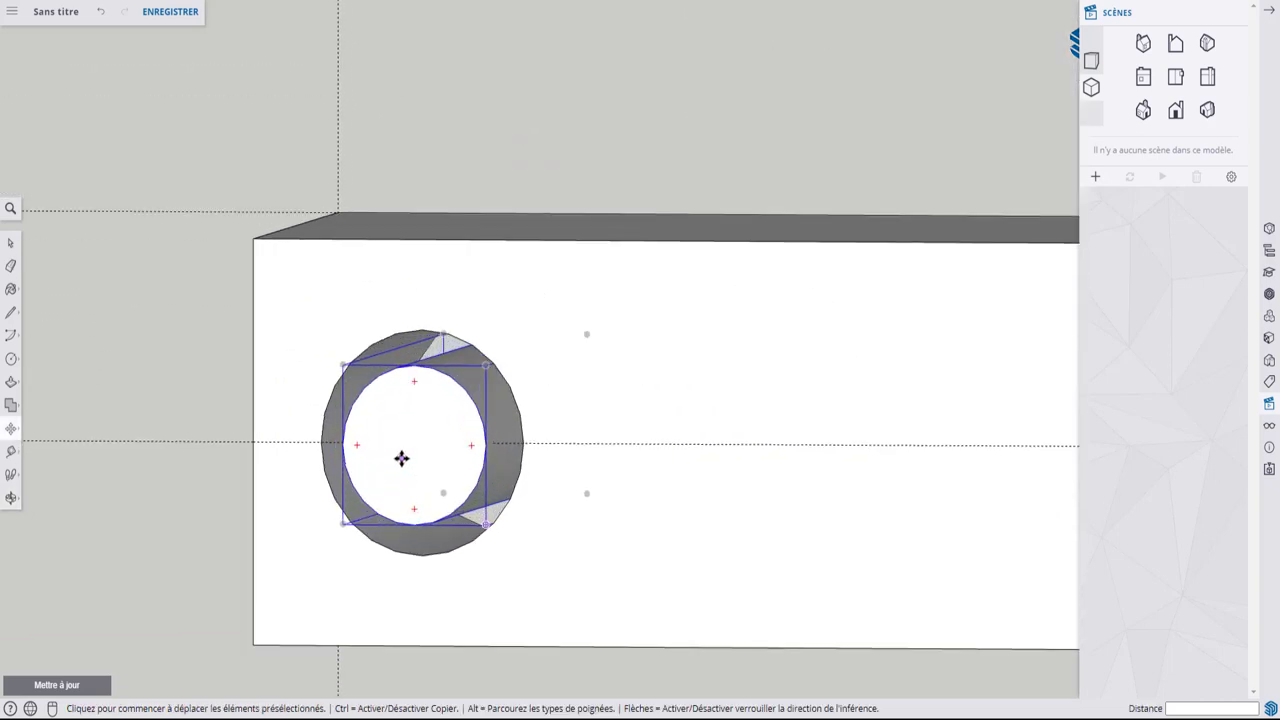
double_click(419, 437)
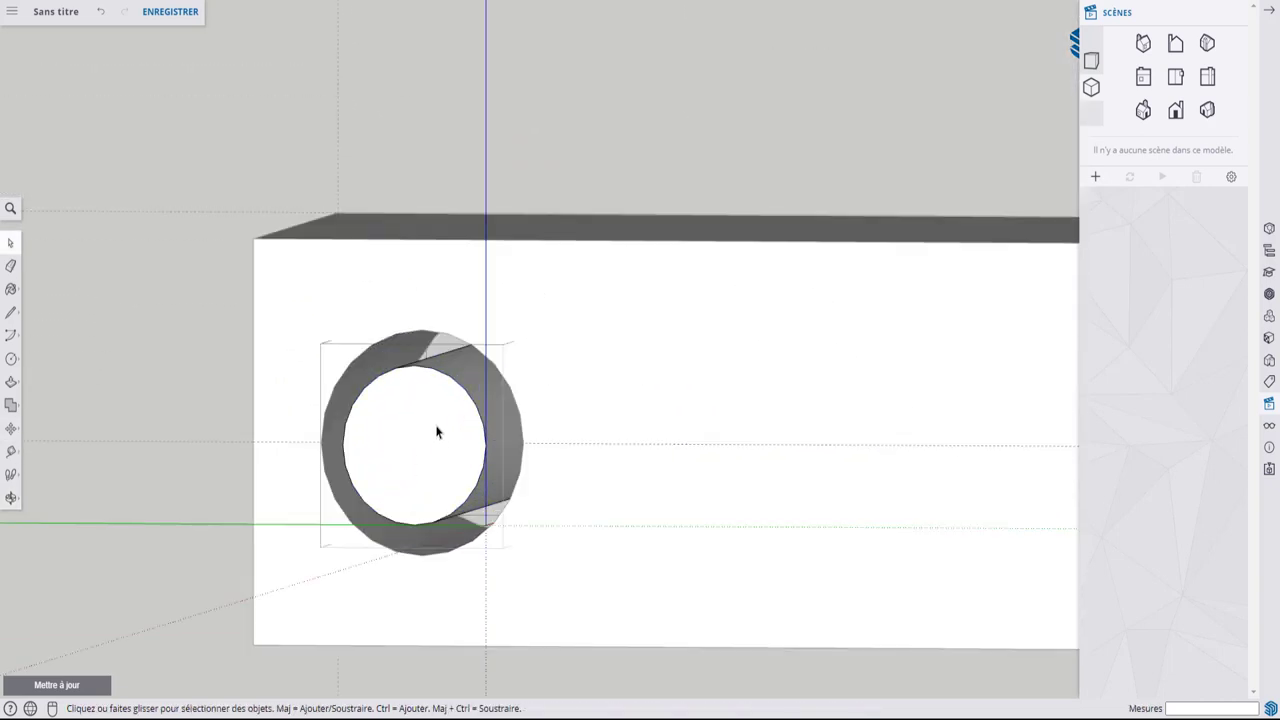
left_click(438, 423)
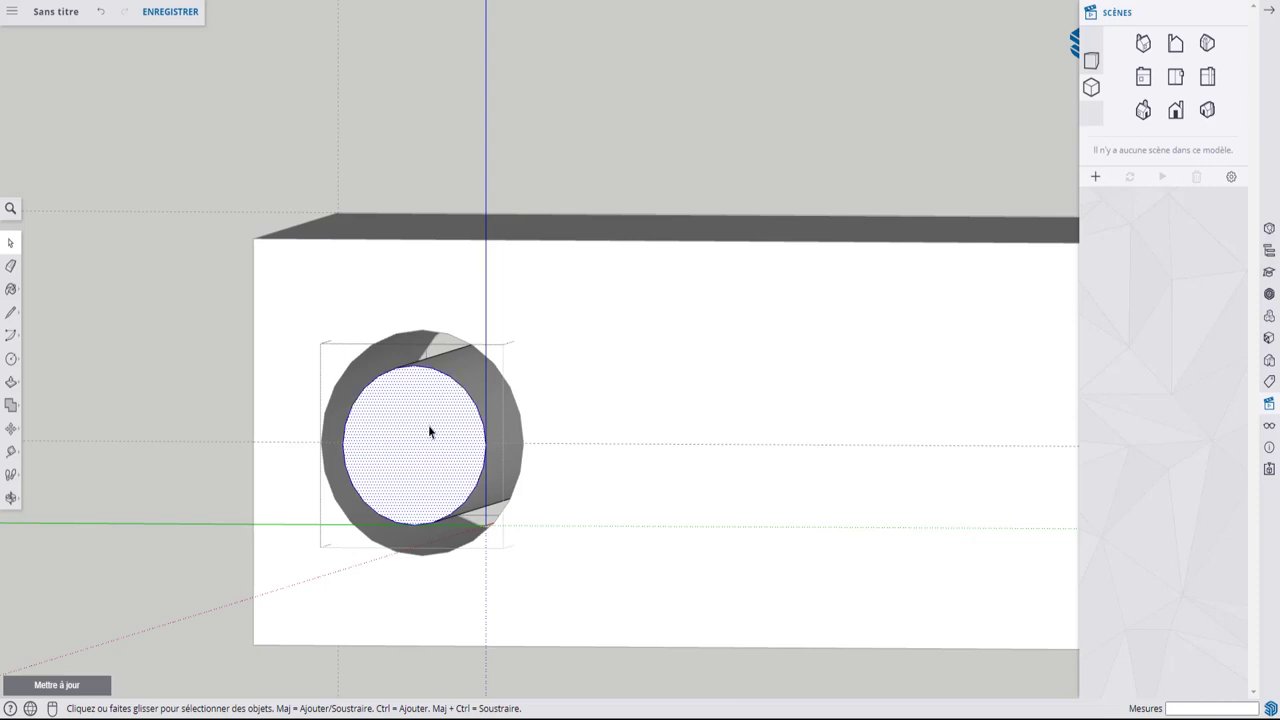
key("m")
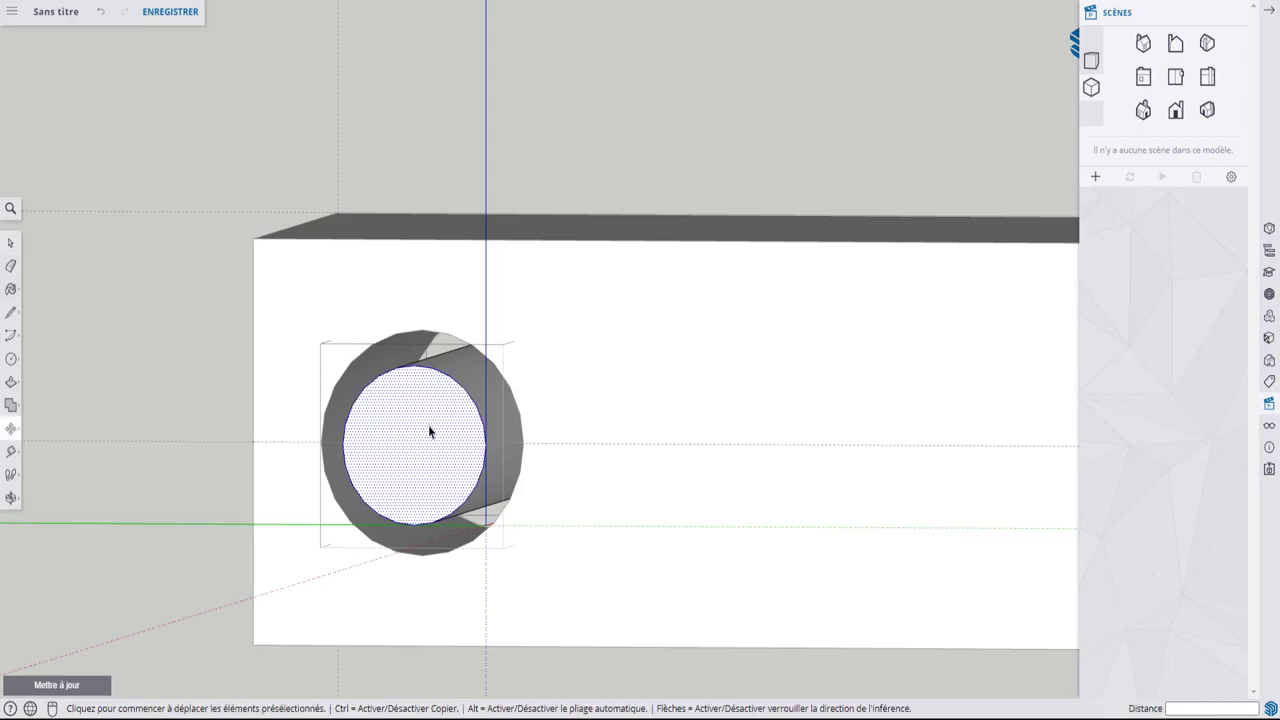
key("ctrl")
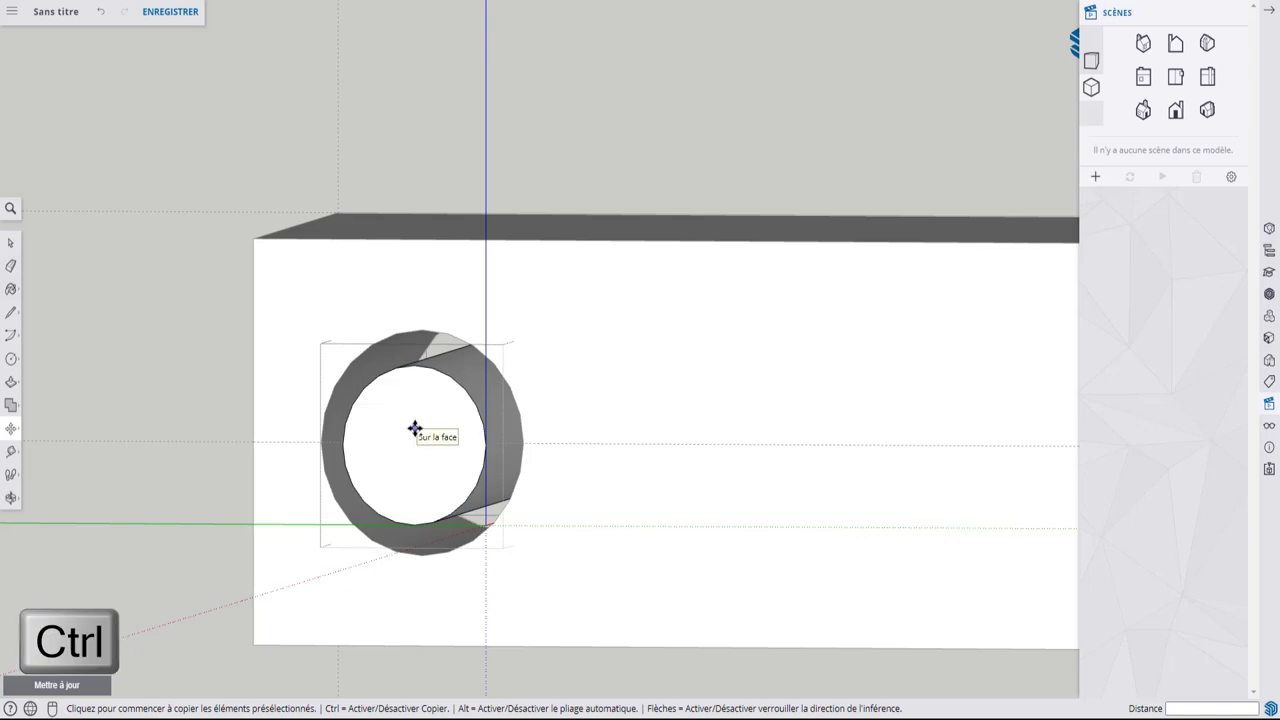
left_click(414, 428)
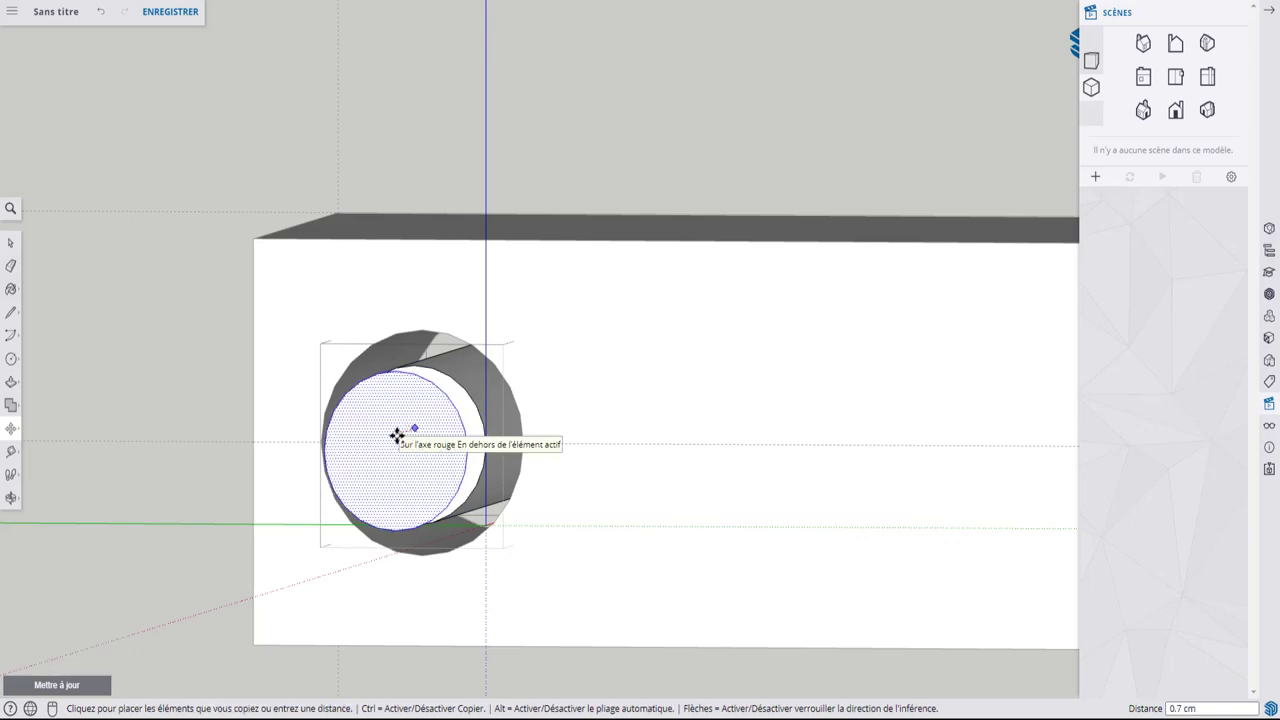
left_click(397, 436)
mouse_move(423, 449)
middle_mouse_down()
mouse_move(464, 448)
mouse_move(466, 430)
middle_mouse_up()
- Scale the copied circle about its centre to 3.5 times its size
key("s")
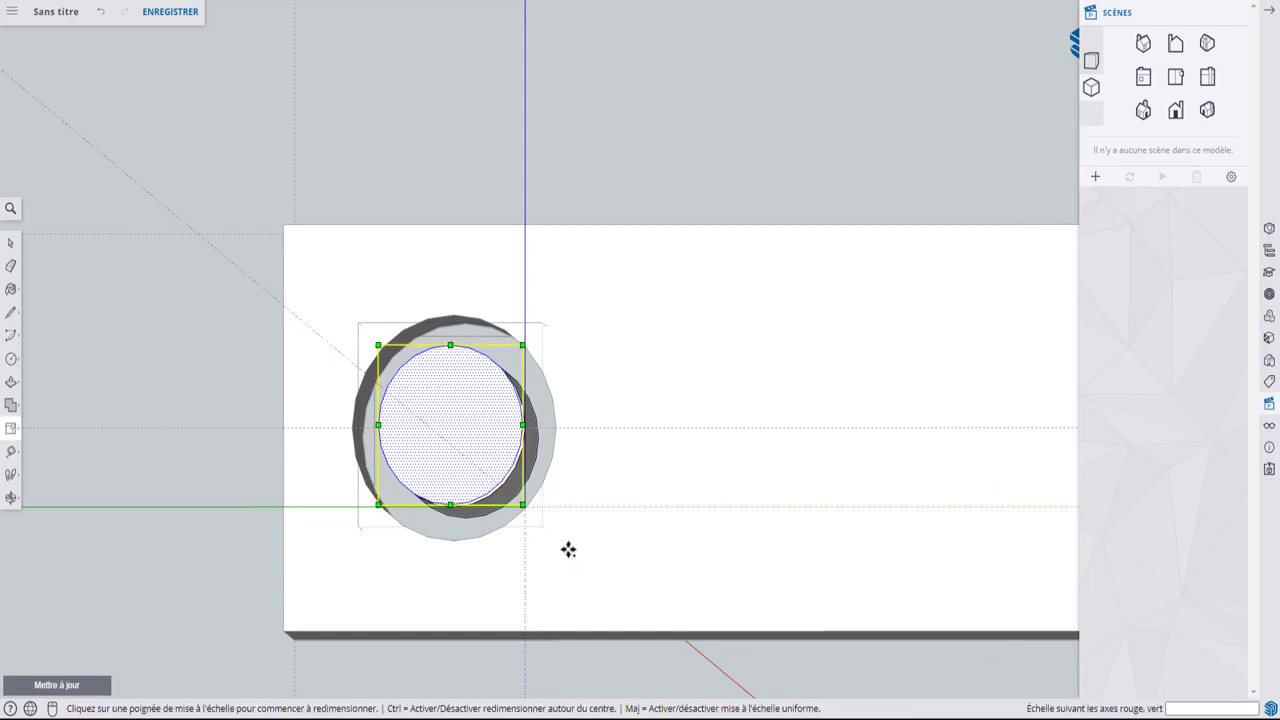
key("s")
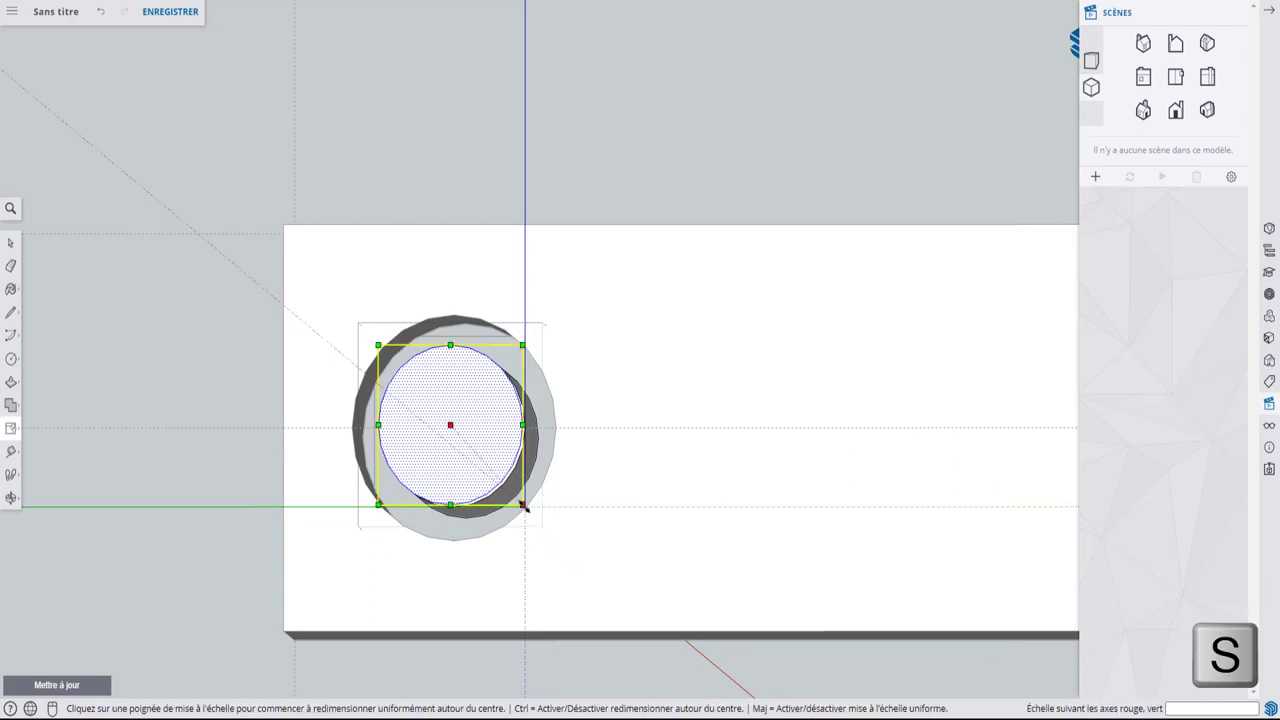
left_click(523, 506)
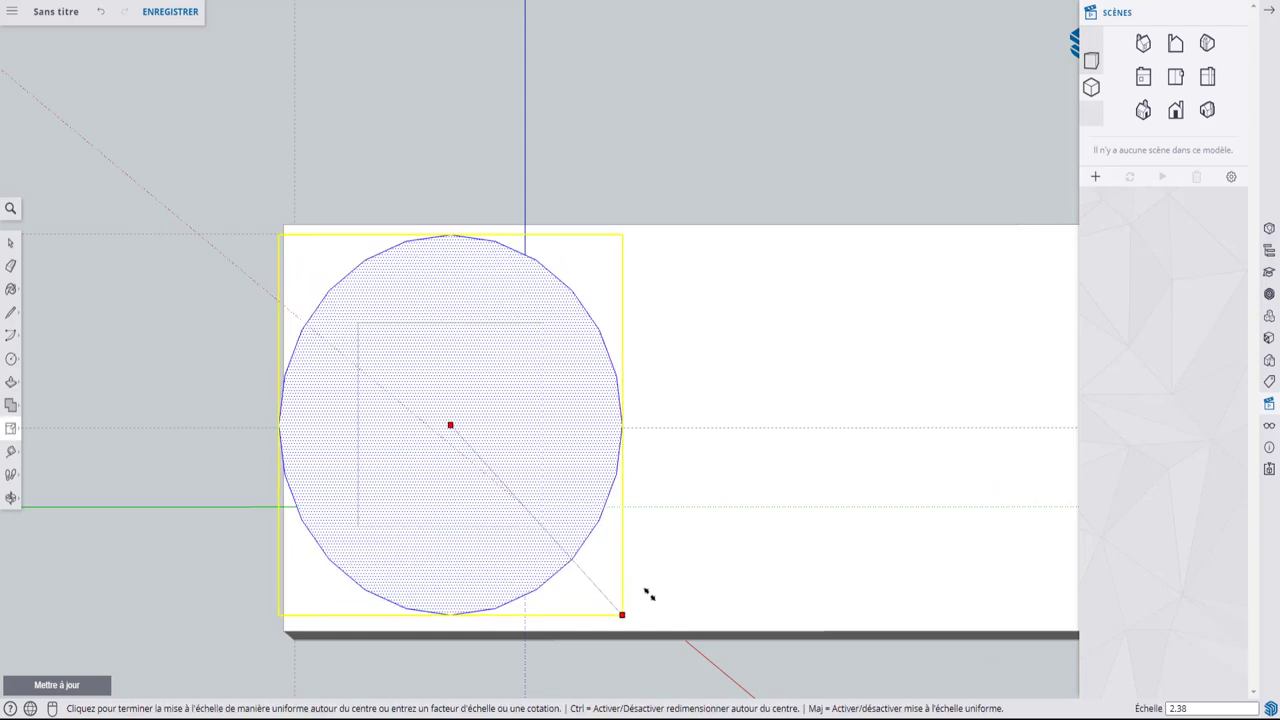
left_click(742, 668)
scroll(657, 494, "down", 3)
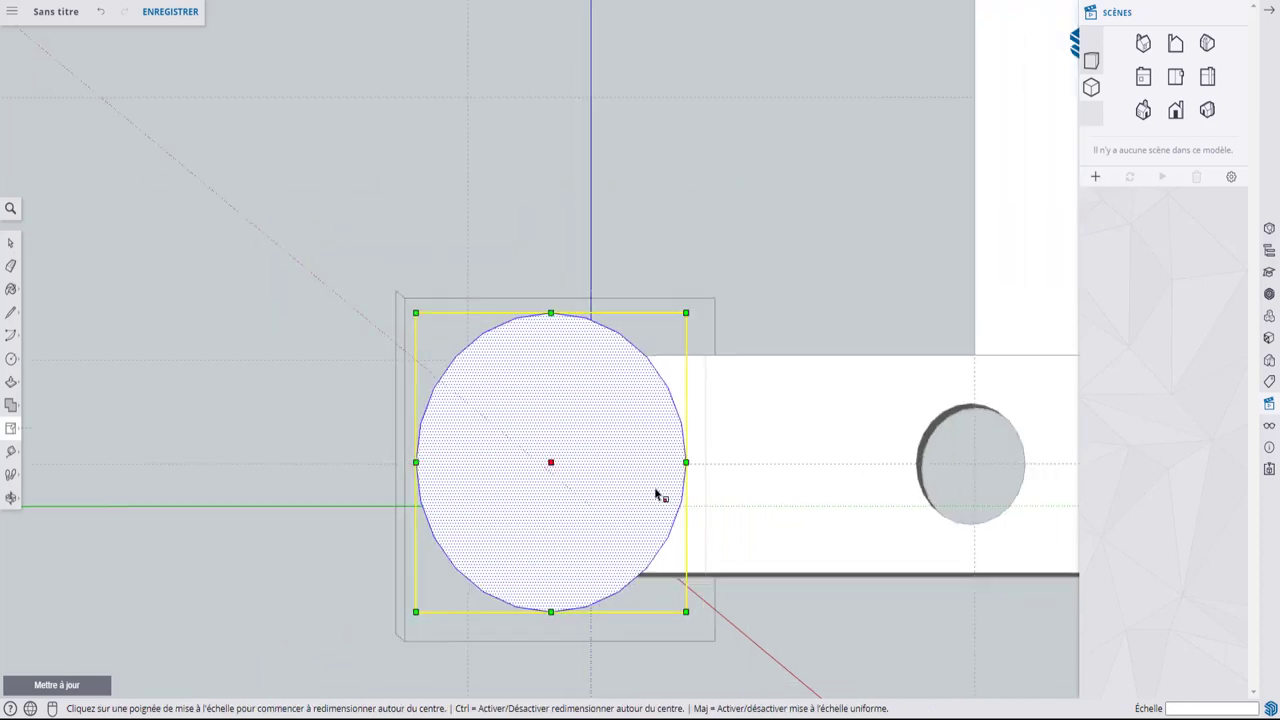
middle_click_drag(640, 457, 1066, 546)
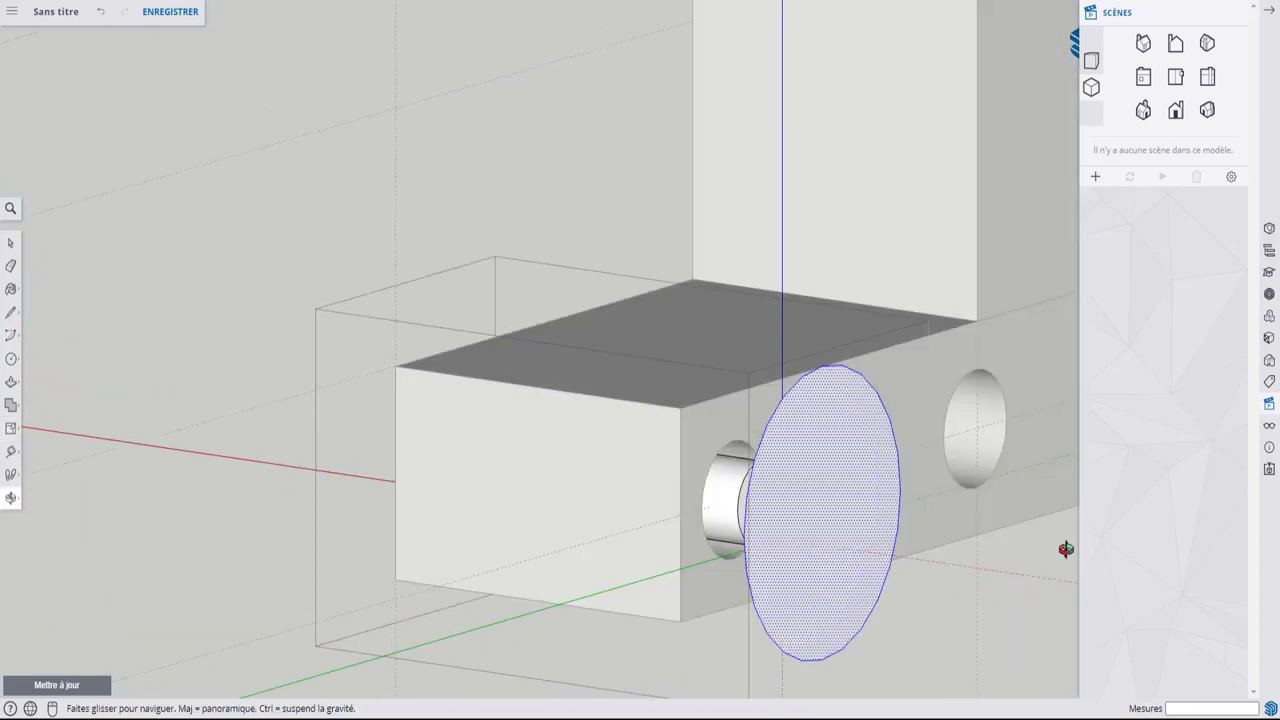
middle_click_drag(855, 517, 704, 487)
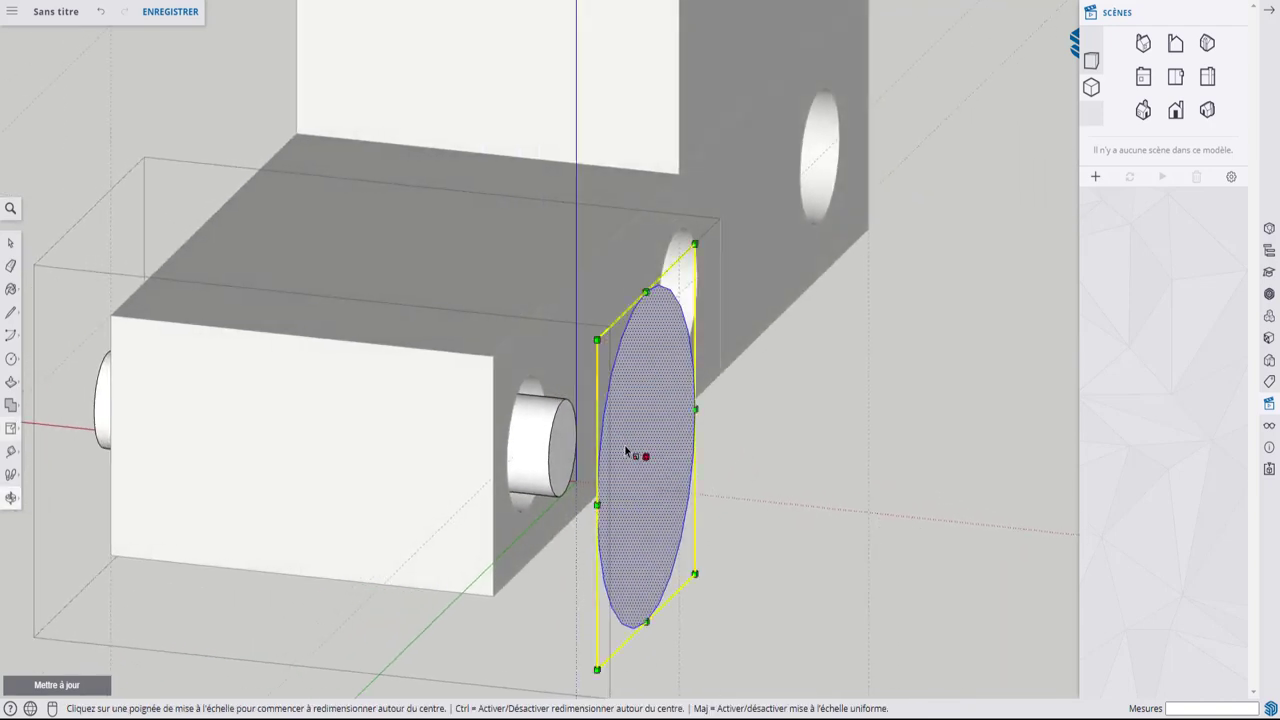
- Extrude the enlarged circle into a 0.2 cm thick wheel disc
key("p")
left_click(648, 405)
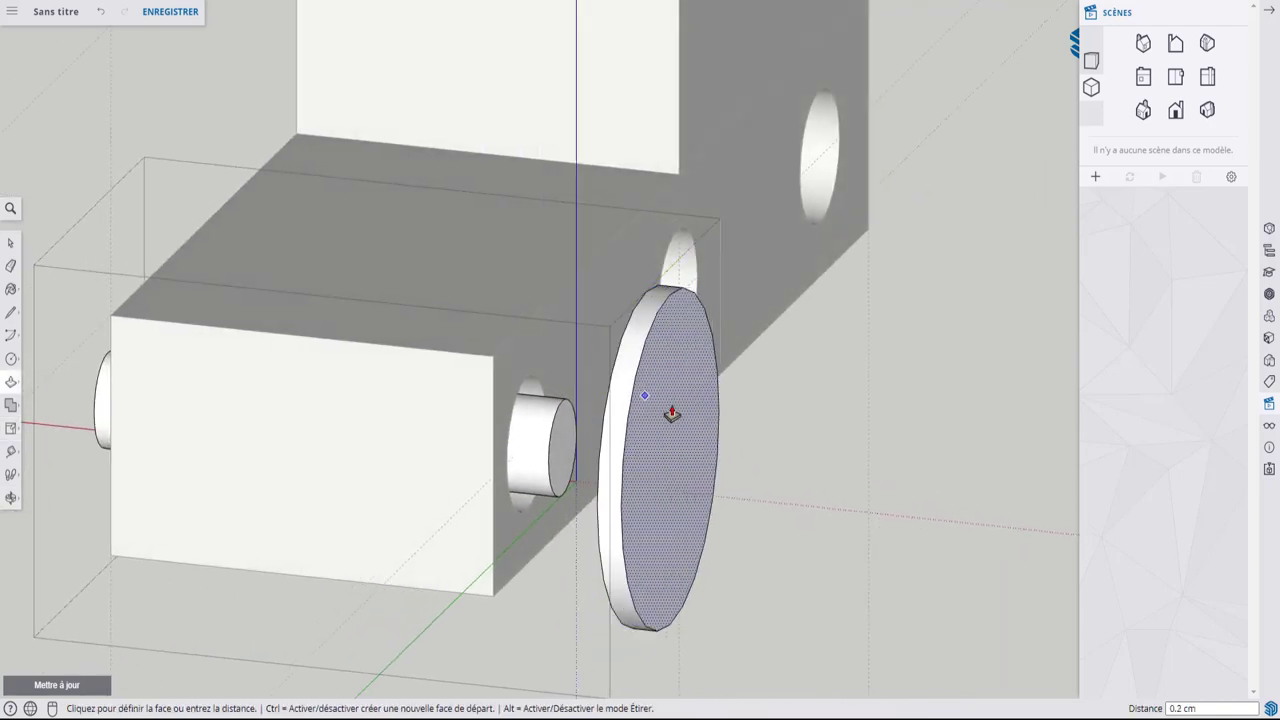
left_click(677, 413)
- Select the whole wheel disc and make it a group
mouse_move(677, 417)
middle_mouse_down()
mouse_move(796, 427)
mouse_move(803, 441)
middle_mouse_up()
key("space")
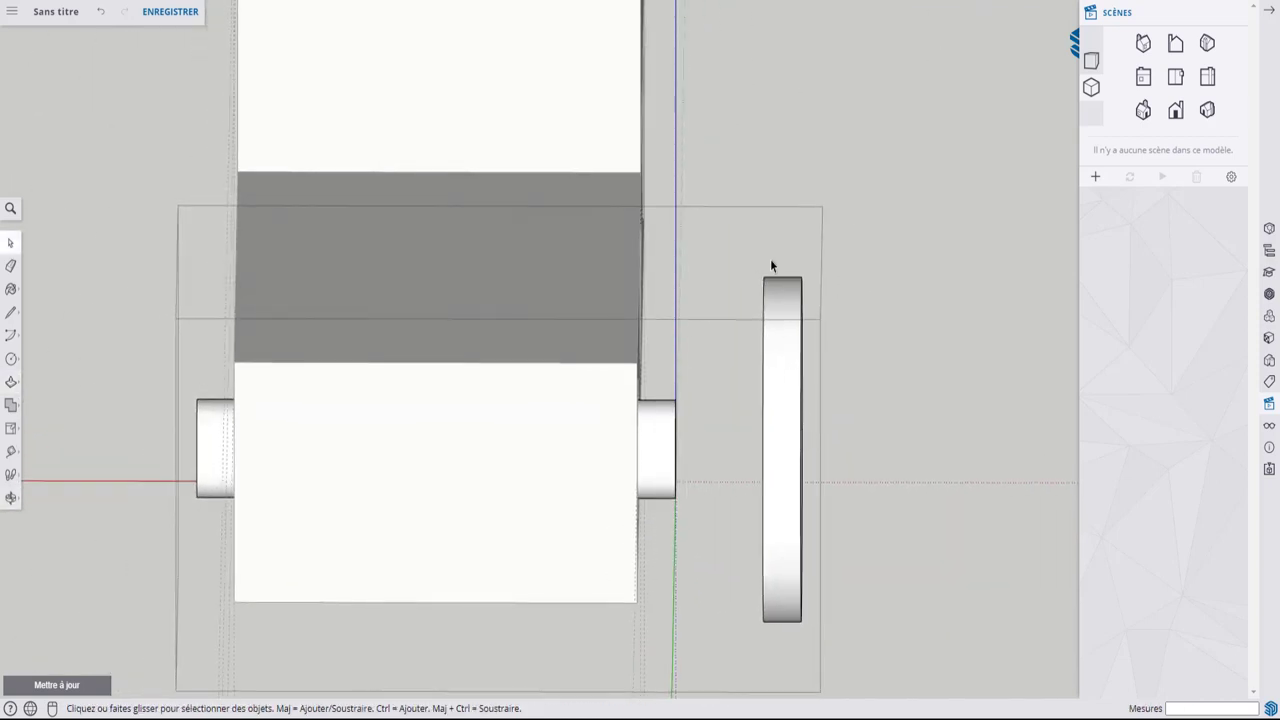
left_click_drag(732, 238, 902, 645)
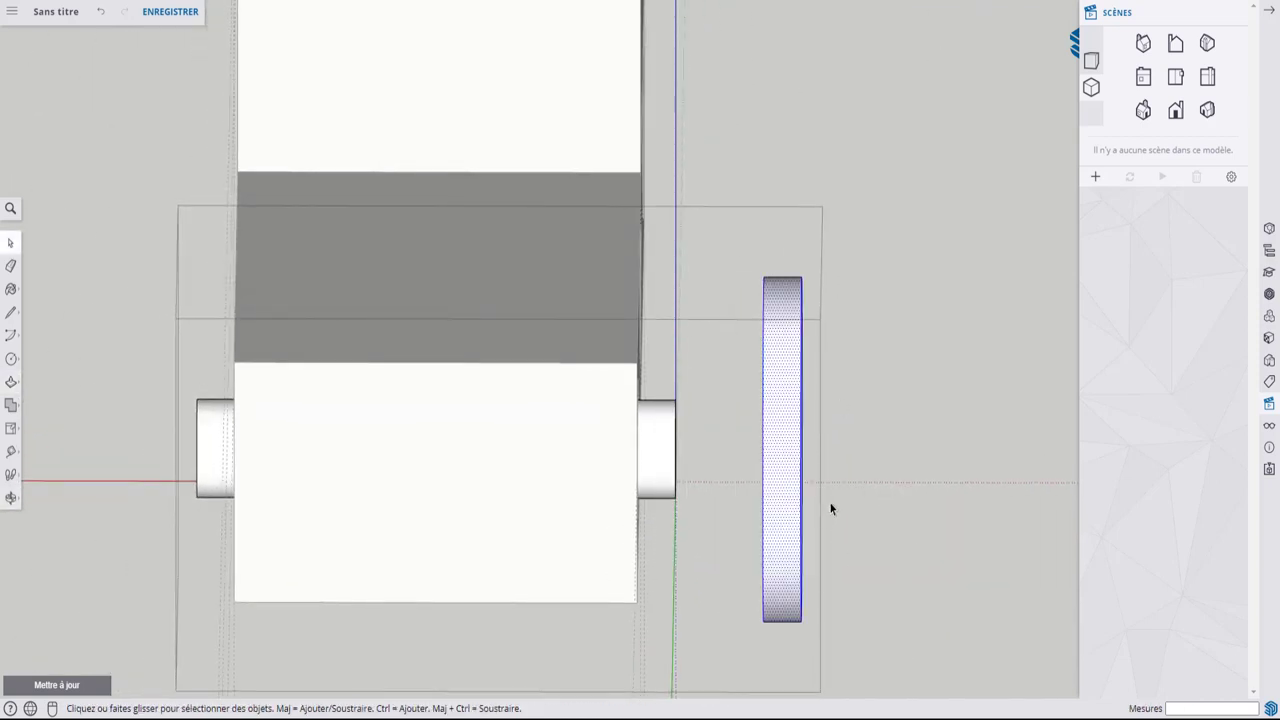
scroll(830, 508, "up", 3)
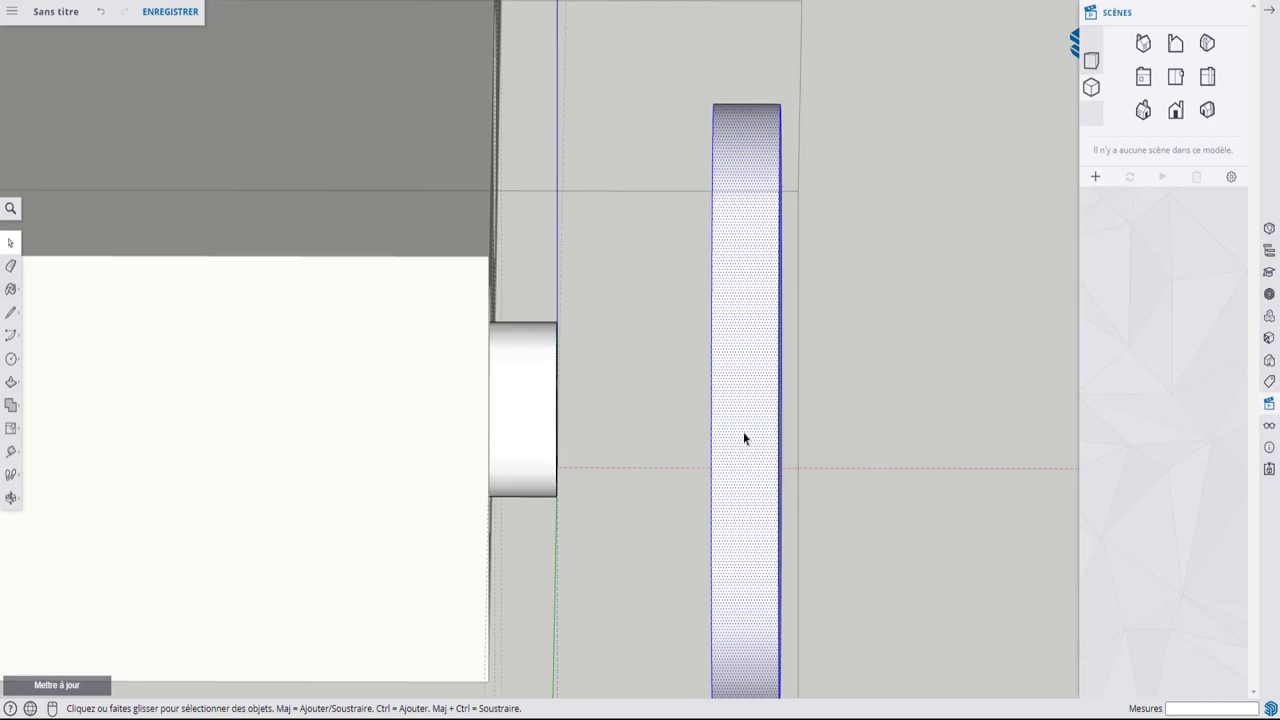
right_click(744, 438)
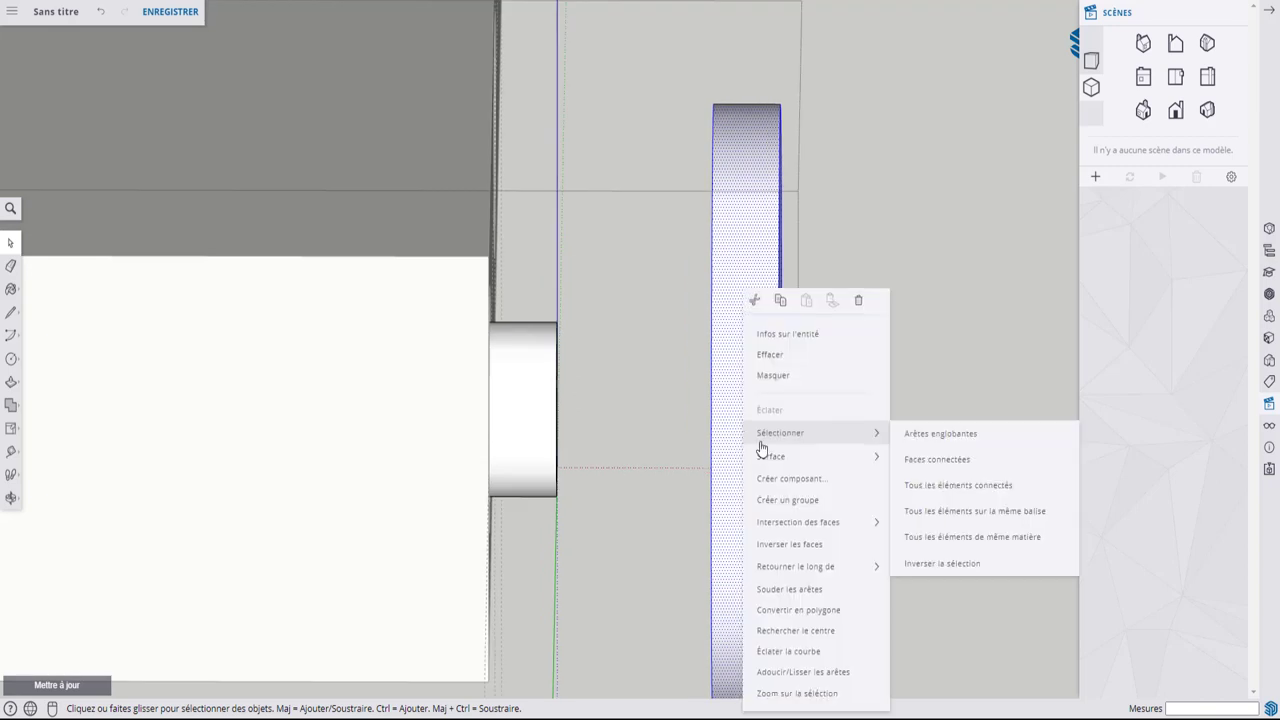
left_click(789, 506)
- Move the grouped wheel so it sits against the axle end
key("m")
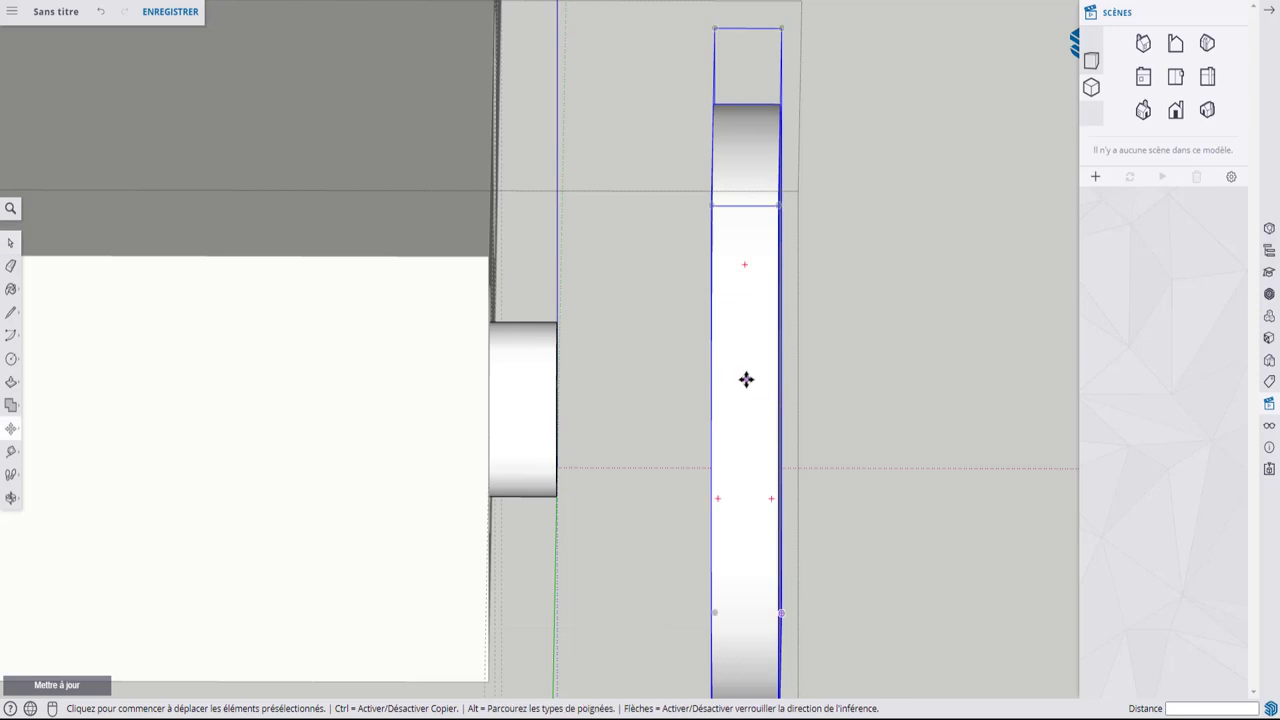
left_click(746, 378)
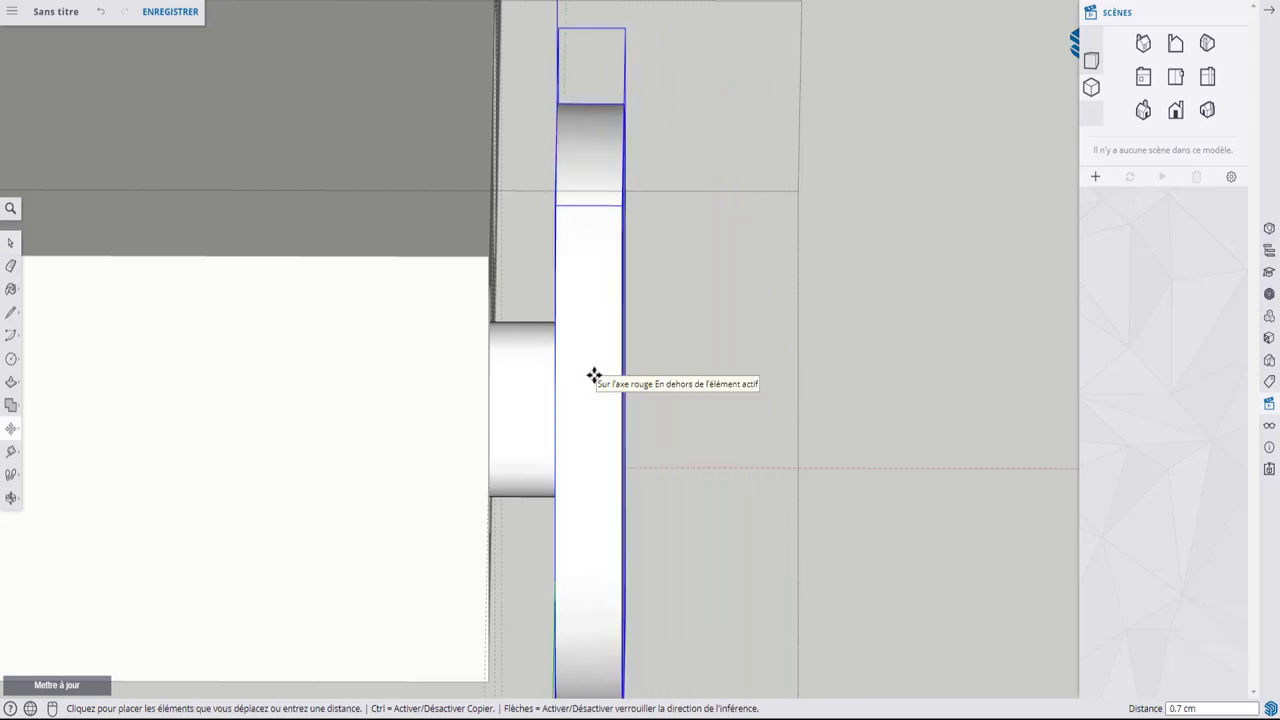
left_click(575, 376)
mouse_move(771, 406)
middle_mouse_down()
mouse_move(651, 420)
mouse_move(814, 383)
middle_mouse_up()
scroll(777, 372, "down", 3)
mouse_move(711, 372)
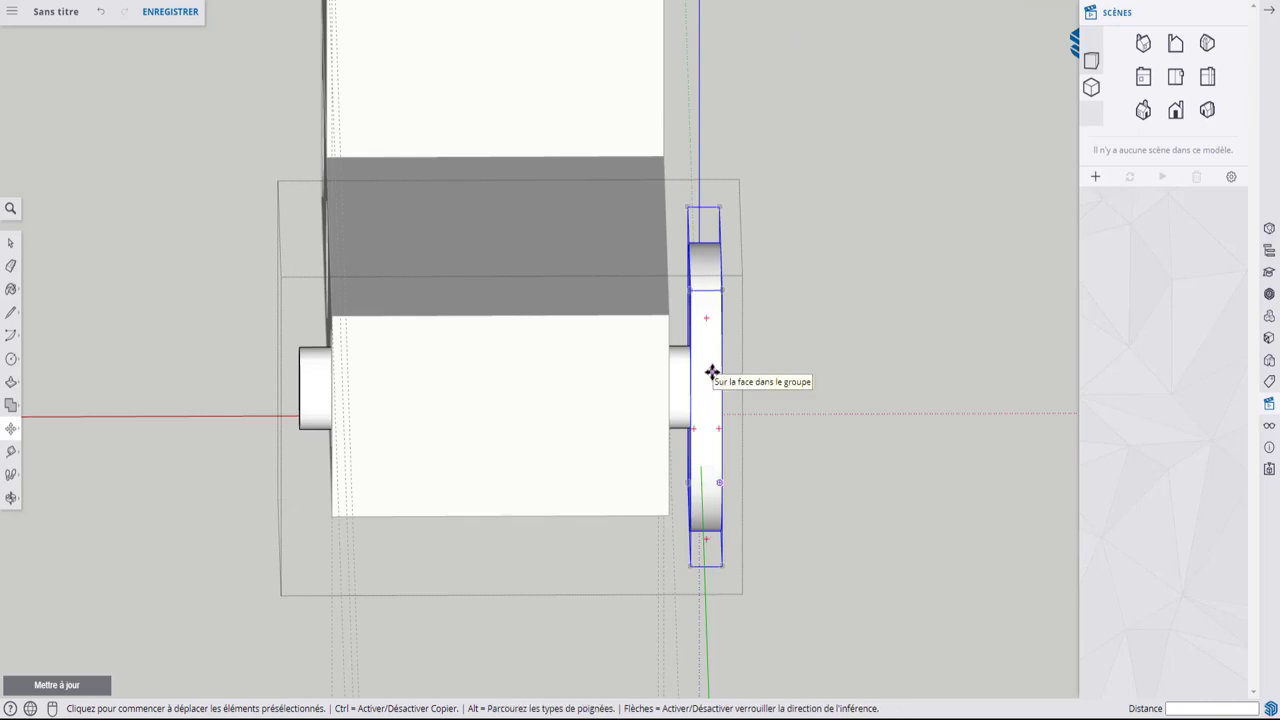
- Copy the wheel 3.9 cm to the axle's opposite end
key("ctrl")
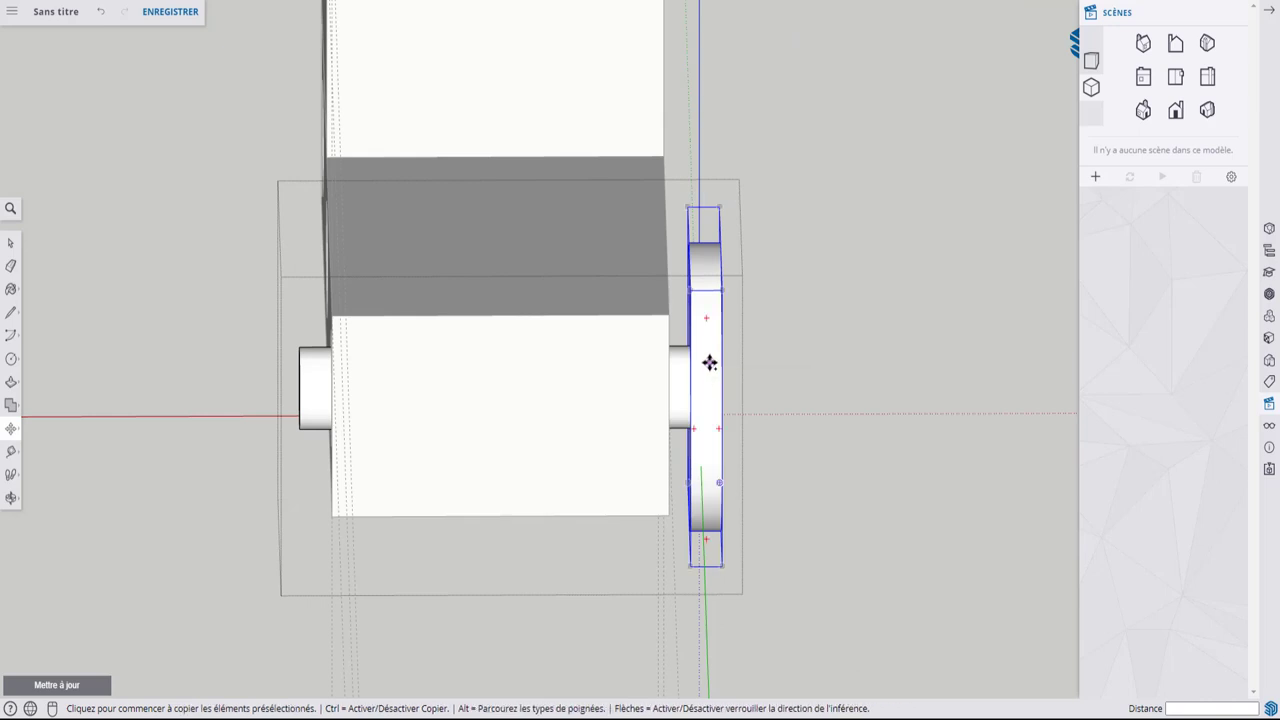
left_click(709, 363)
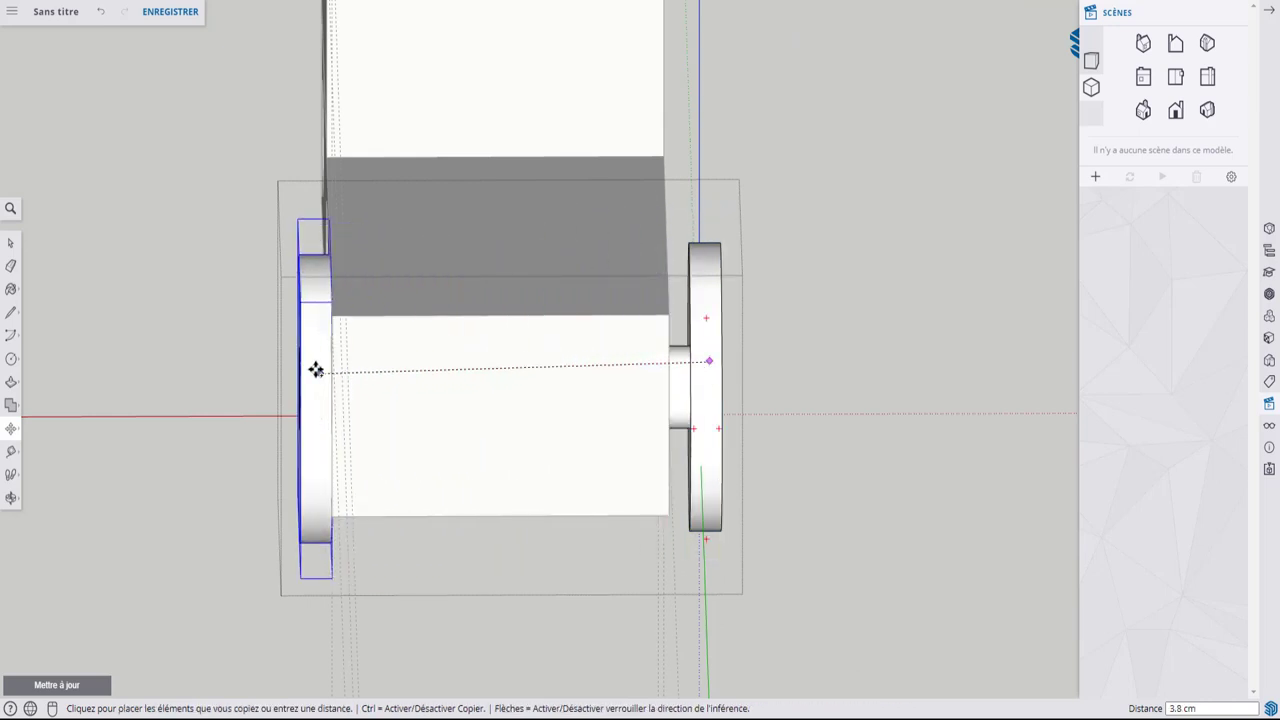
left_click(287, 360)
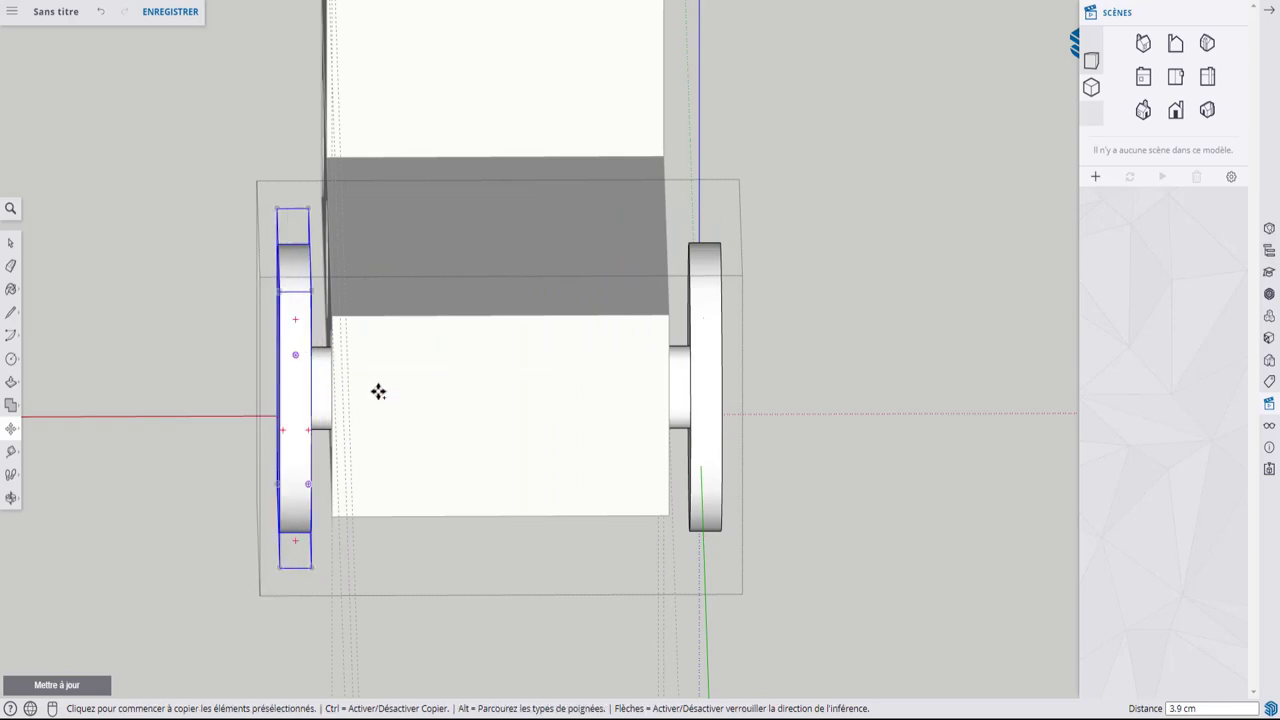
mouse_move(377, 391)
middle_mouse_down()
mouse_move(563, 369)
mouse_move(494, 393)
mouse_move(363, 406)
mouse_move(614, 374)
mouse_move(603, 346)
mouse_move(560, 442)
middle_mouse_up()
- Select the front axle assembly, show a flat elevation, and turn on dashed back edges
key("space")
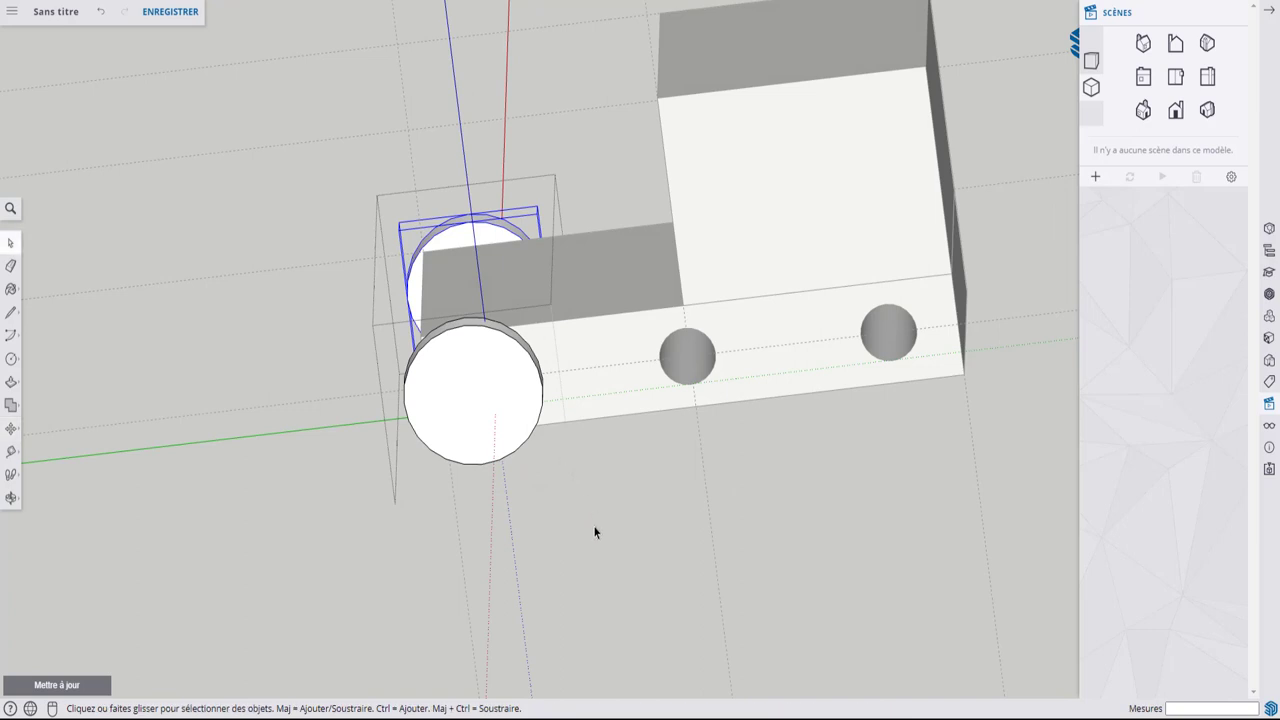
left_click(499, 374)
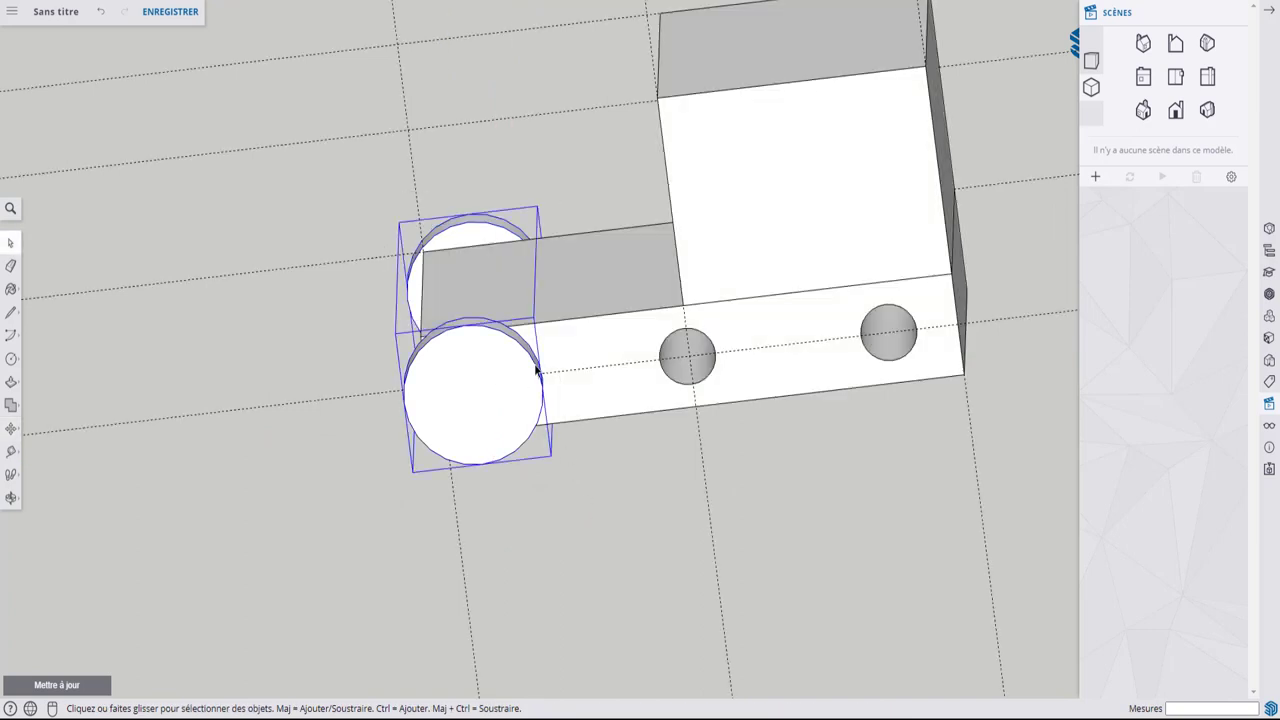
left_click(1176, 80)
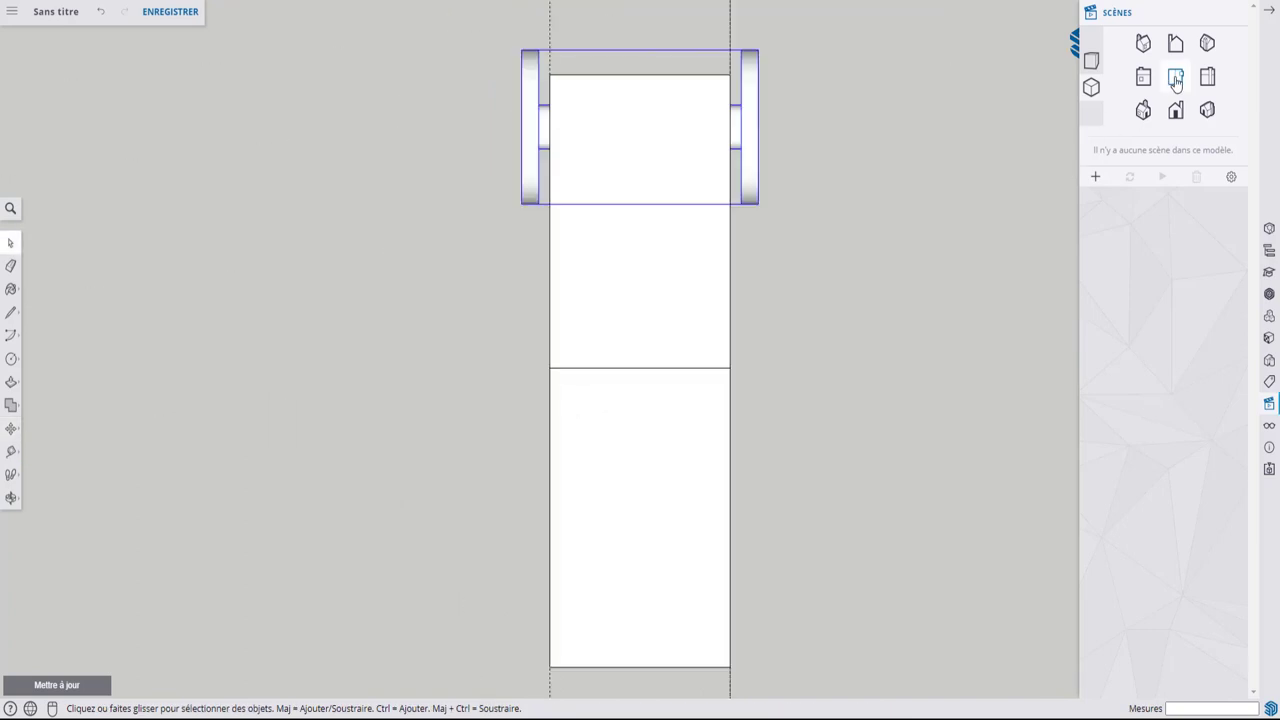
left_click(1142, 80)
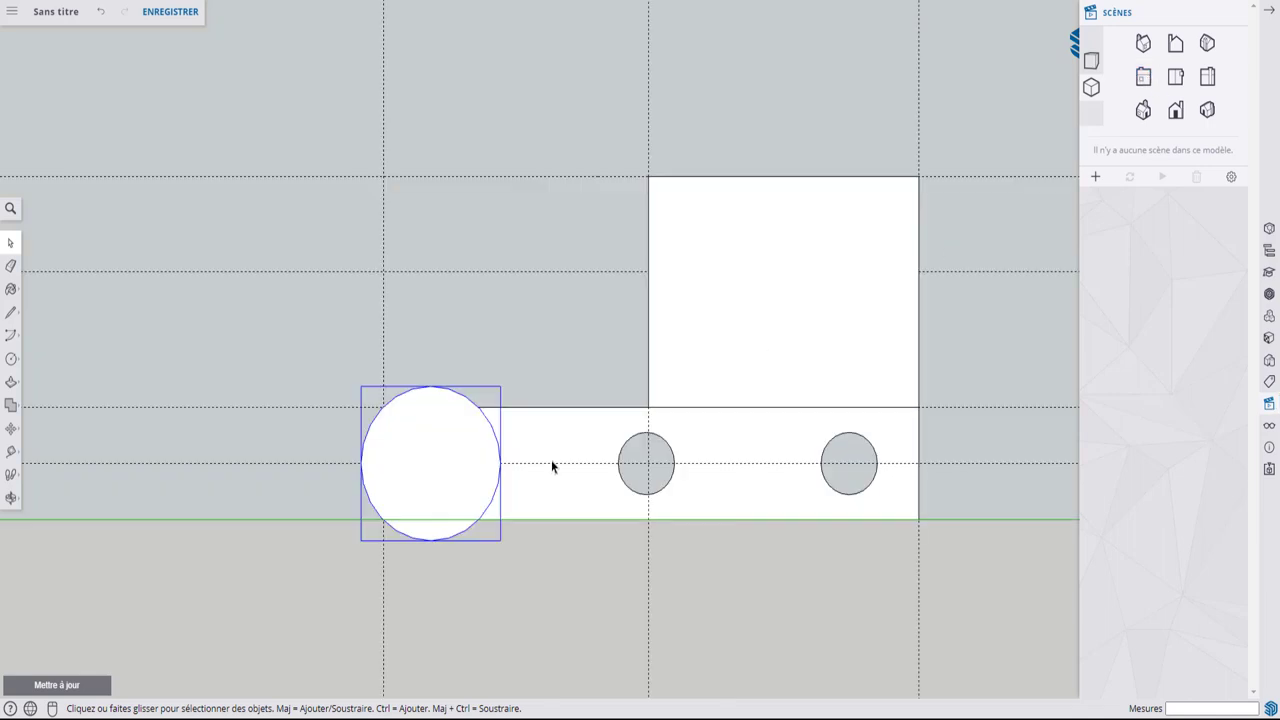
scroll(610, 395, "down", 1)
scroll(614, 405, "down", 1)
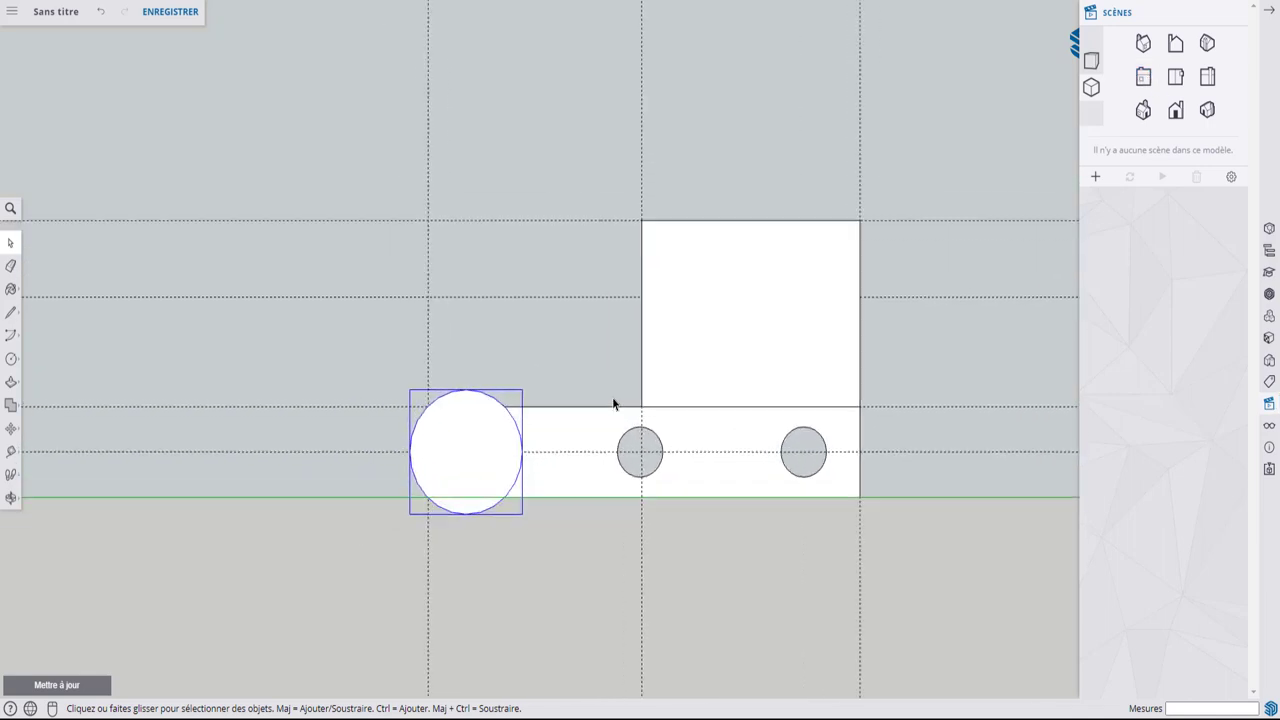
scroll(616, 406, "up", 3)
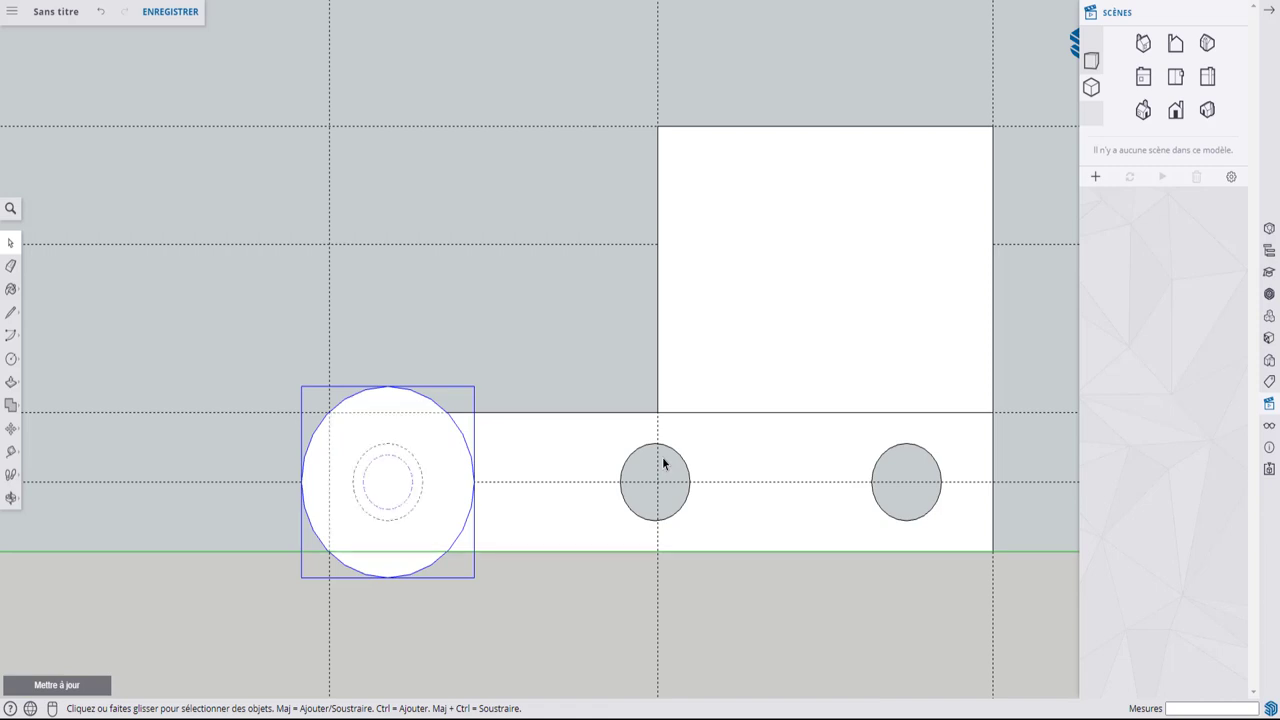
key("k")
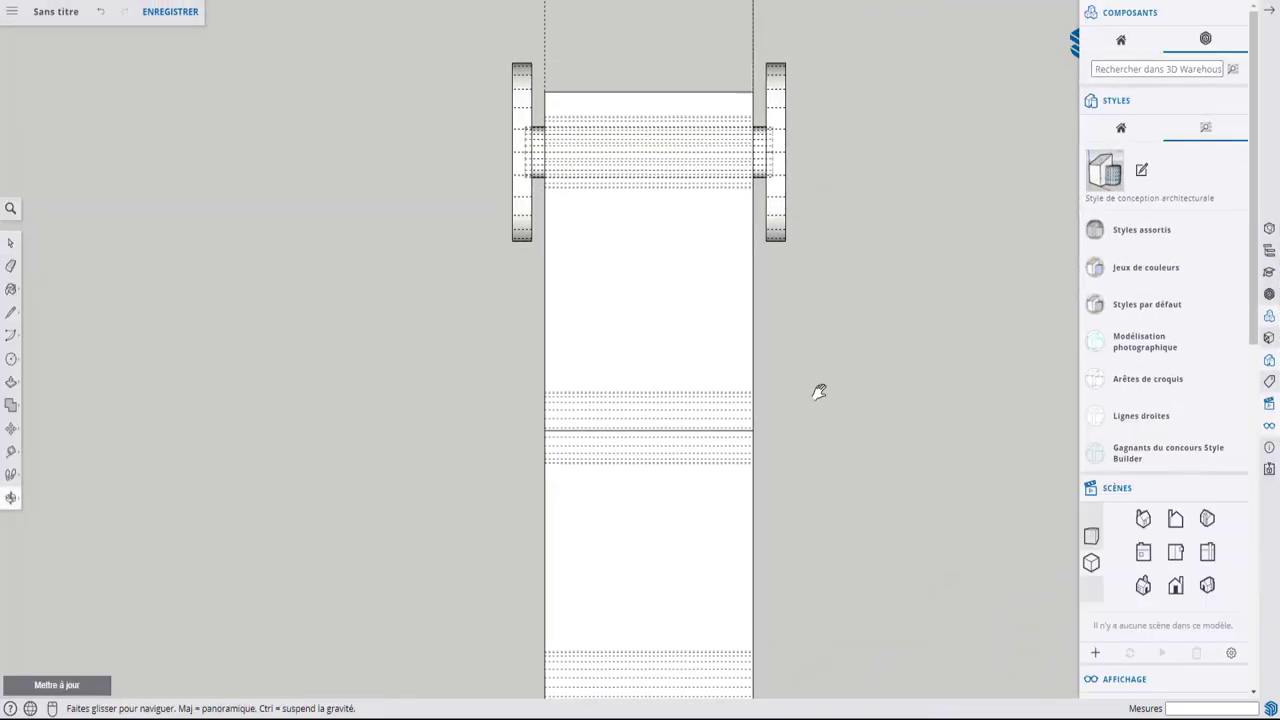
- Copy the wheel-and-axle assembly to the middle of the body
scroll(812, 350, "up", 1)
key("space")
scroll(809, 308, "down", 2)
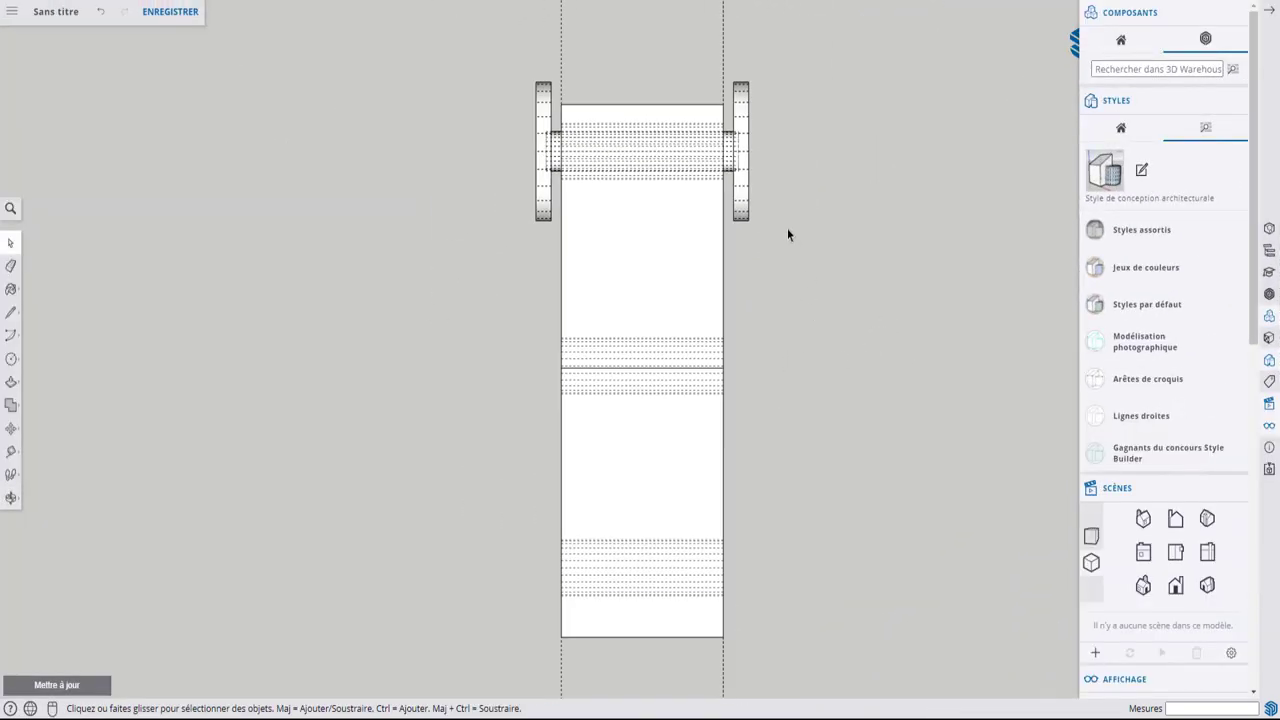
left_click(742, 186)
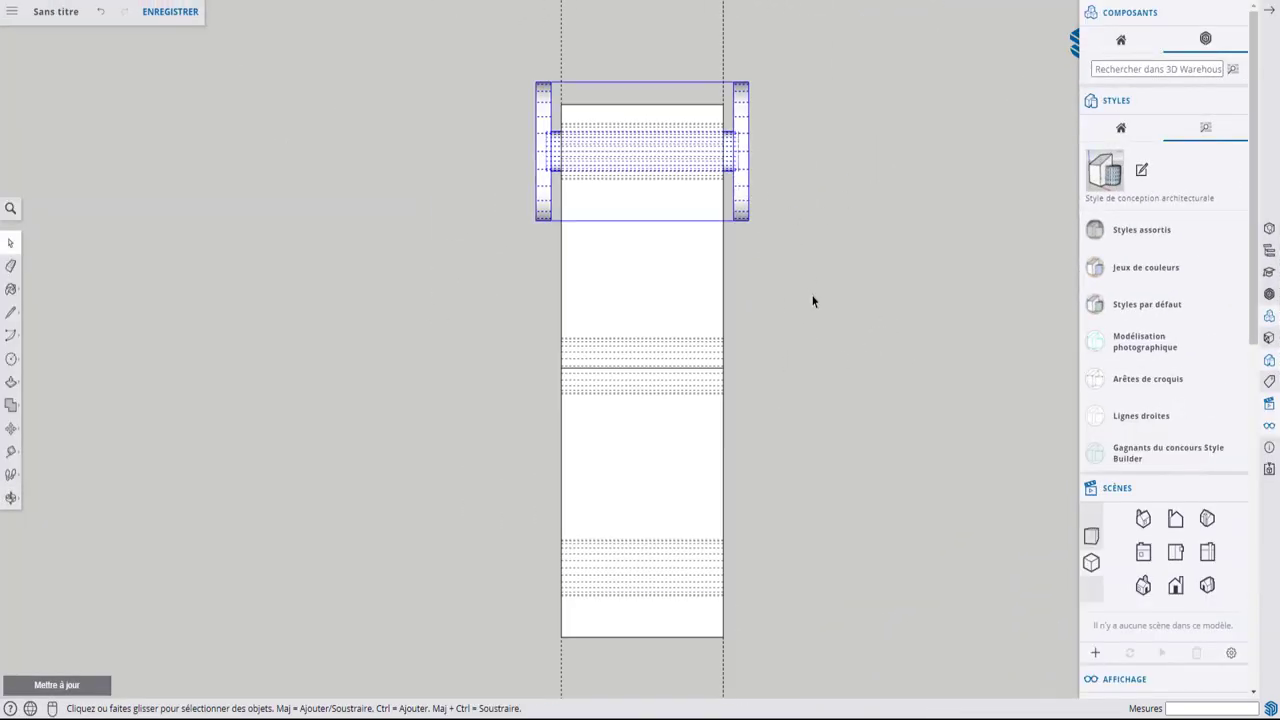
key("m")
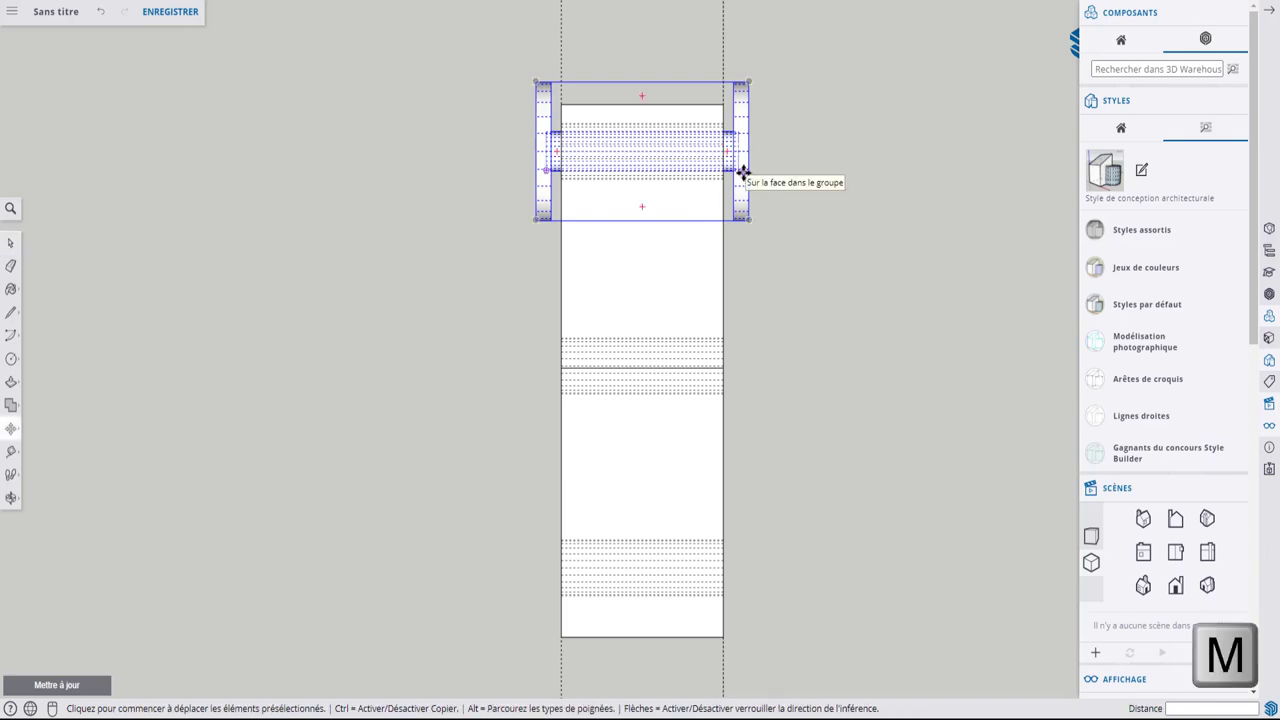
left_click(743, 172)
key("ctrl")
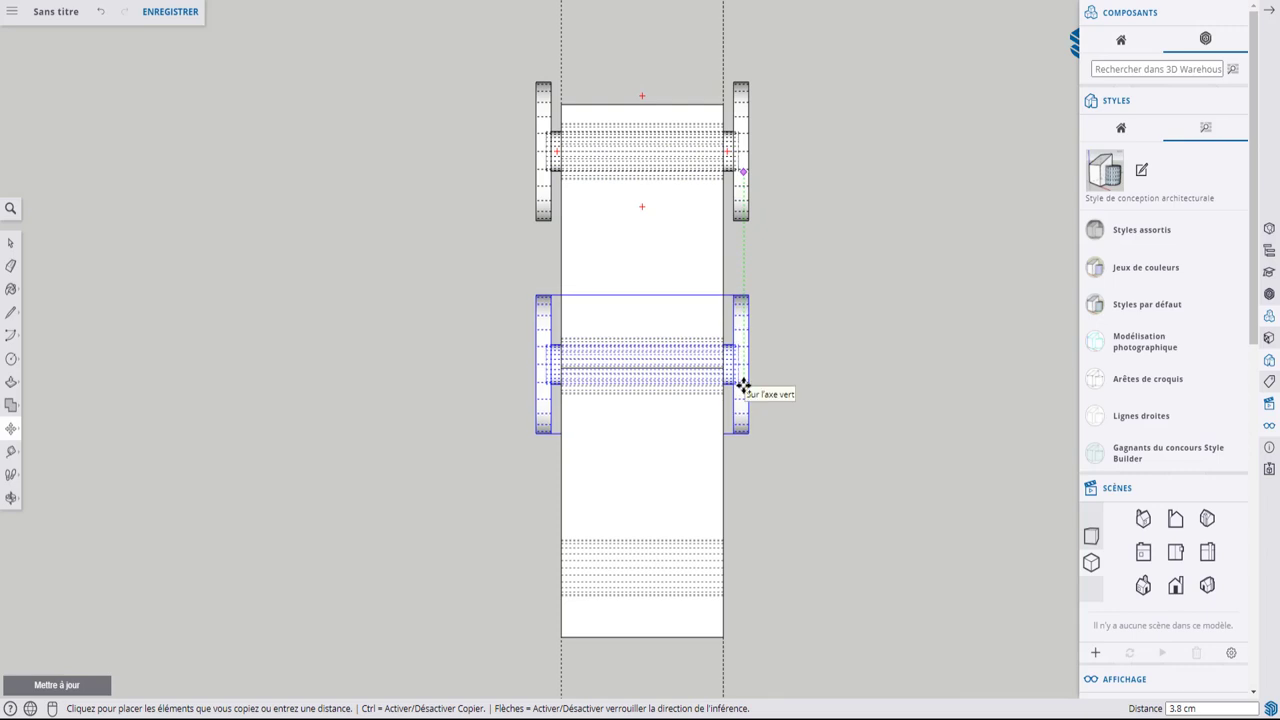
left_click(743, 384)
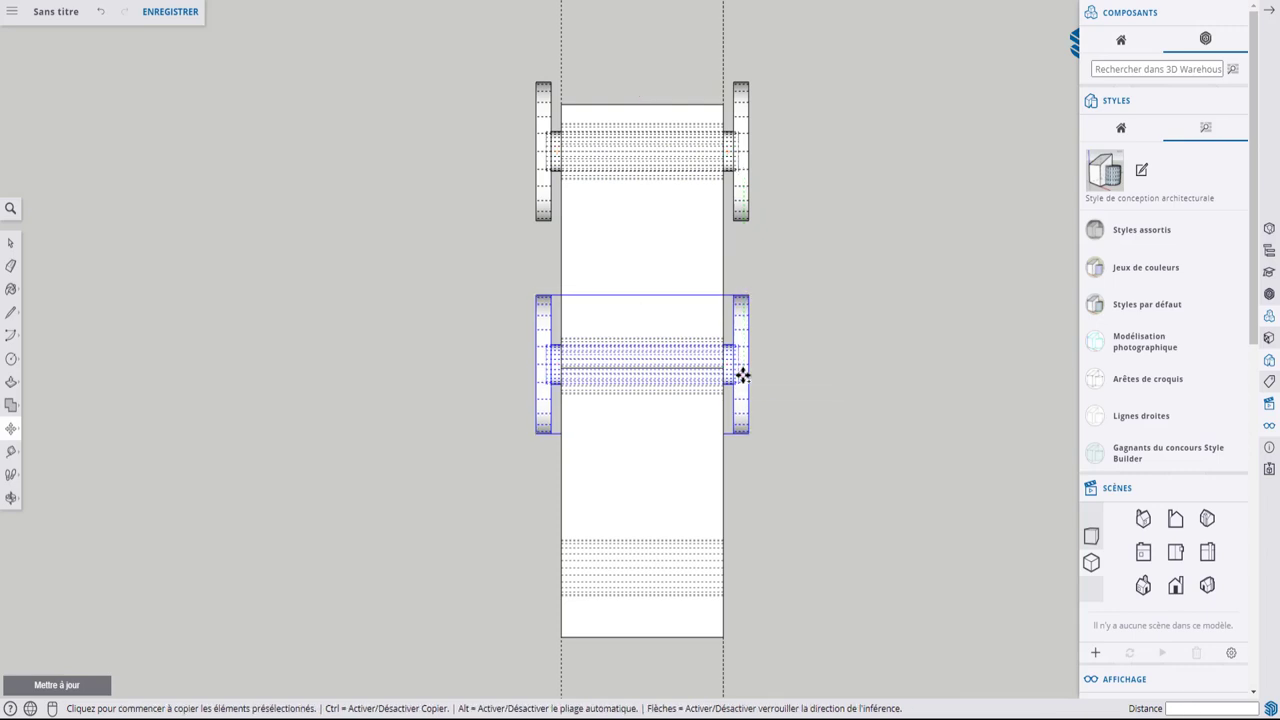
- Copy the assembly again to the far end of the body for the third axle
key("m")
key("ctrl")
left_click(745, 346)
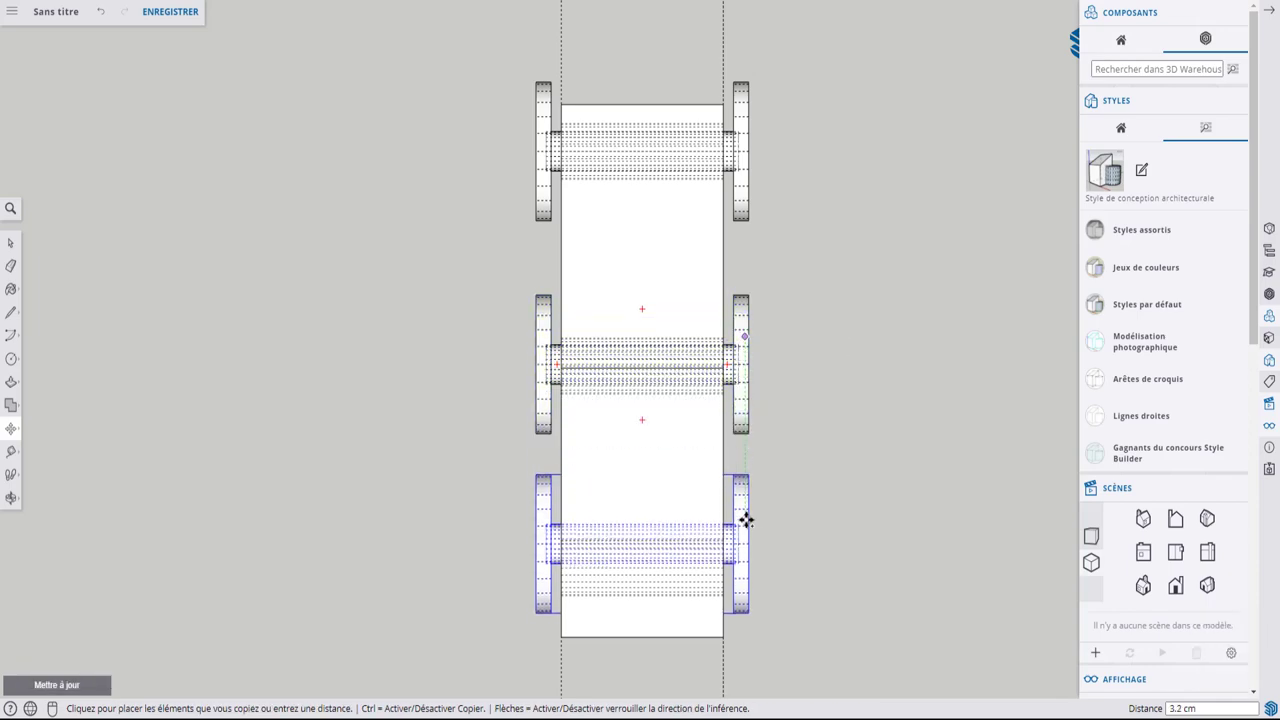
left_click(744, 543)
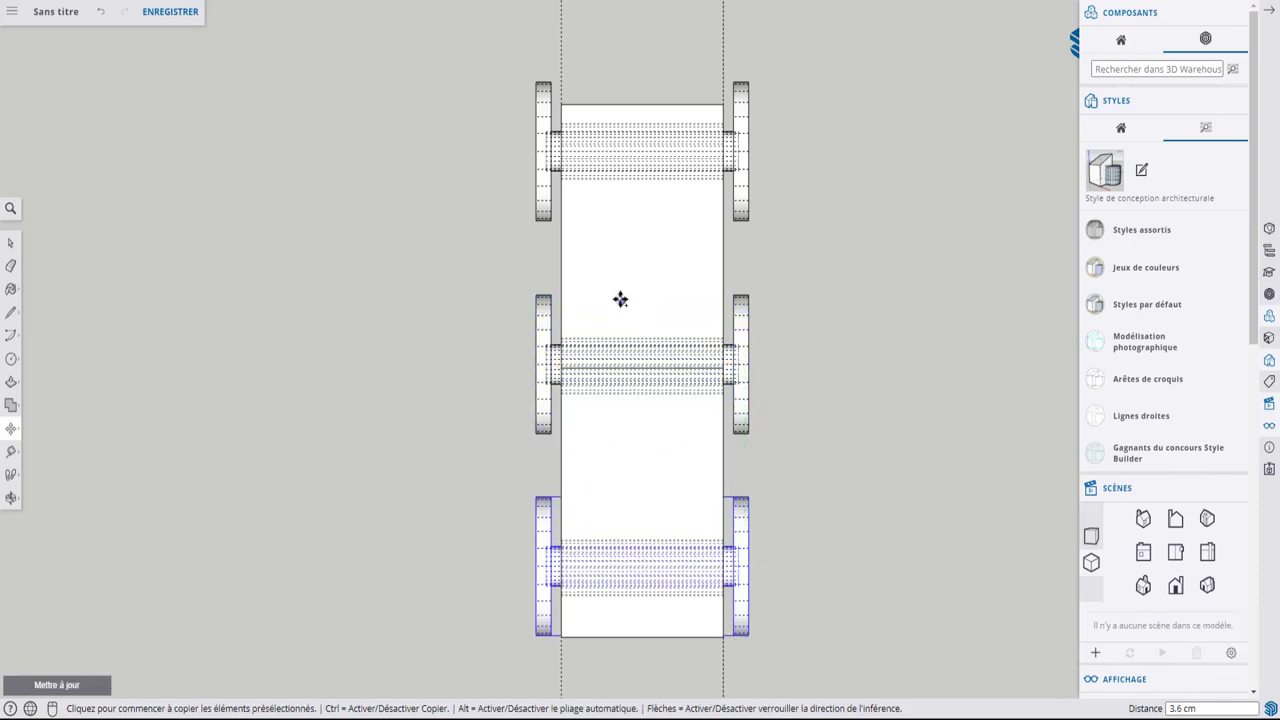
mouse_move(620, 297)
middle_mouse_down()
mouse_move(637, 349)
mouse_move(754, 508)
mouse_move(728, 103)
mouse_move(654, 143)
mouse_move(613, 396)
mouse_move(651, 320)
mouse_move(297, 417)
mouse_move(349, 457)
mouse_move(552, 332)
mouse_move(480, 331)
mouse_move(611, 426)
mouse_move(777, 371)
middle_mouse_up()
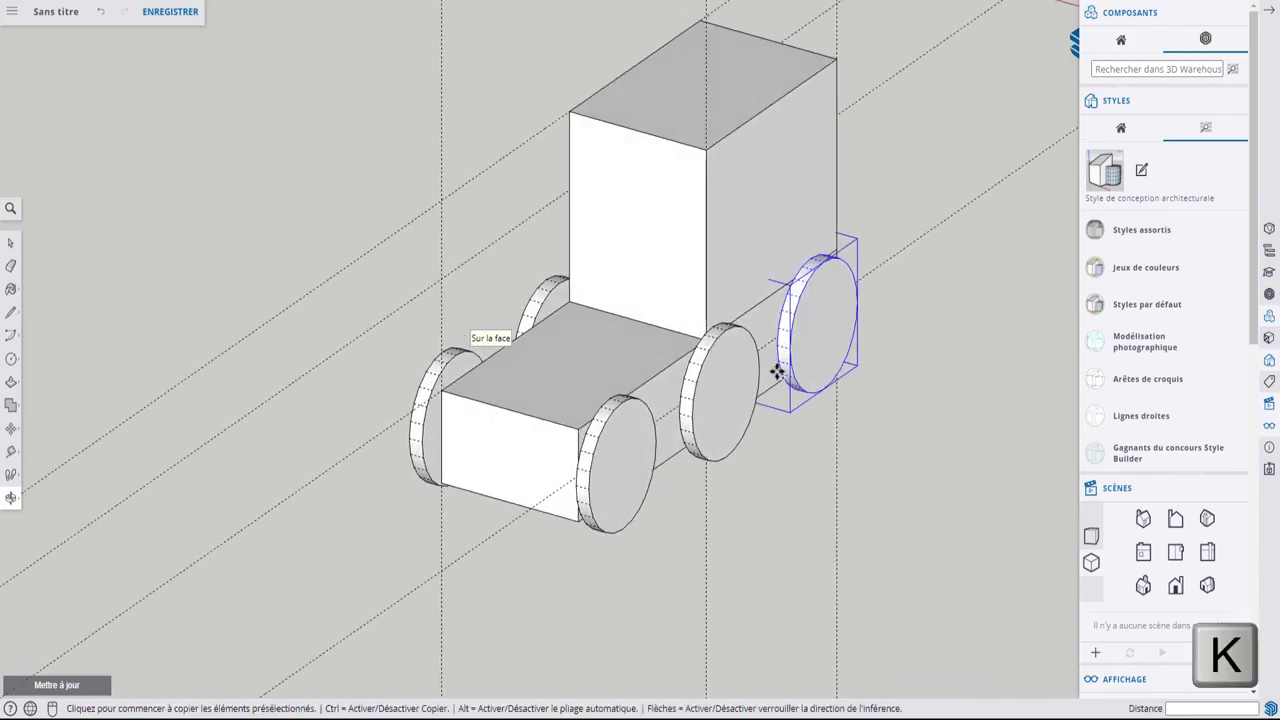
scroll(584, 453, "up", 5)
mouse_move(610, 263)
middle_mouse_down()
mouse_move(597, 329)
mouse_move(617, 314)
mouse_move(600, 257)
mouse_move(530, 372)
middle_mouse_up()
scroll(530, 372, "up", 2)
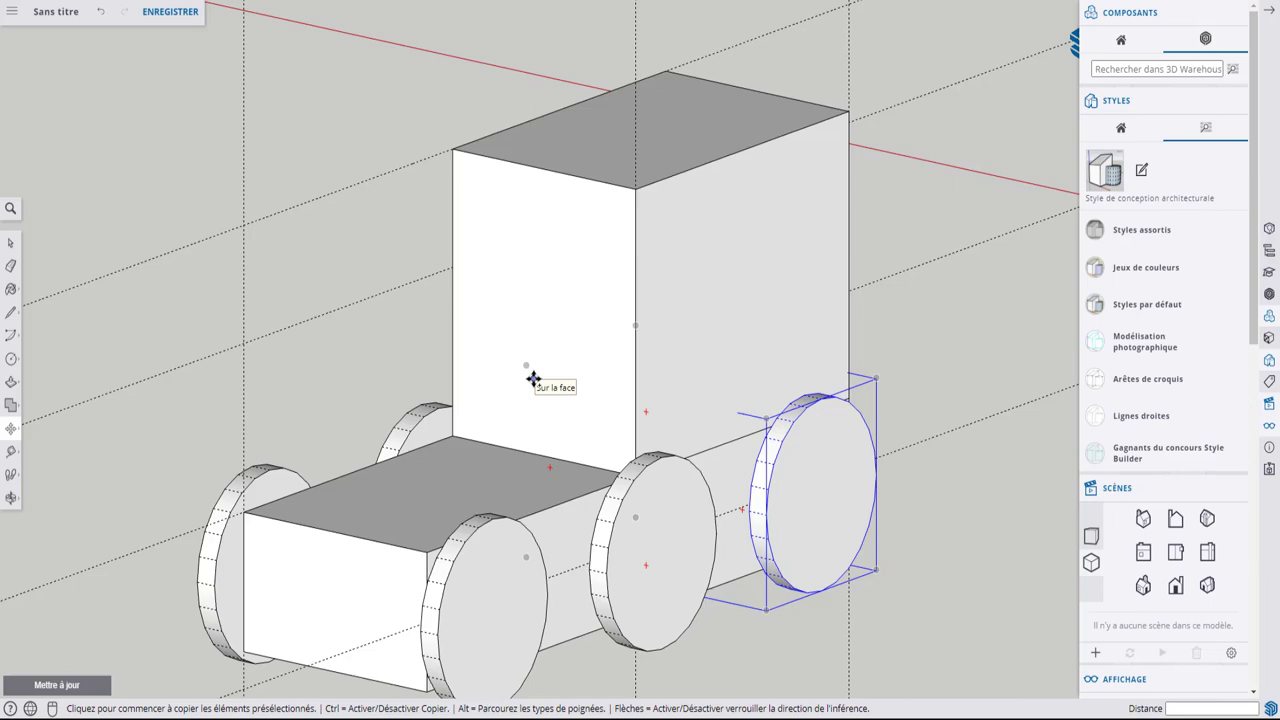
mouse_move(534, 417)
middle_mouse_down()
mouse_move(400, 409)
mouse_move(403, 449)
middle_mouse_up()
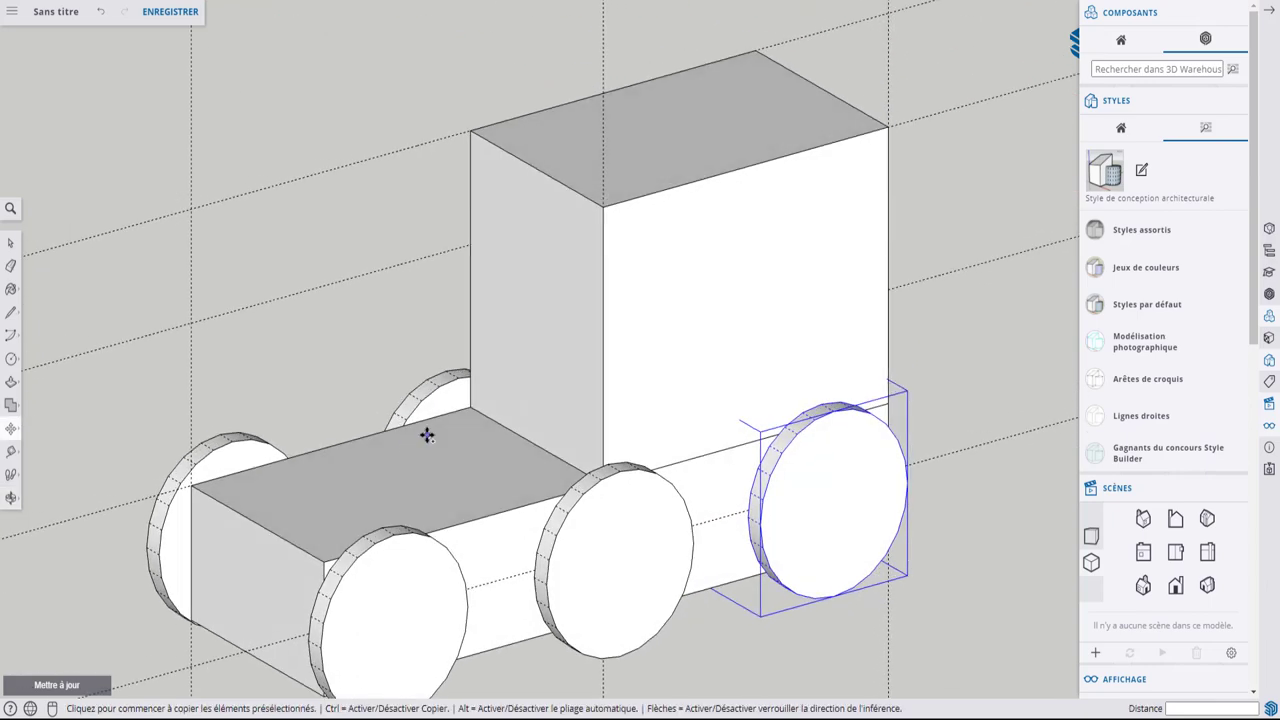
mouse_move(383, 494)
middle_mouse_down()
mouse_move(369, 517)
mouse_move(650, 462)
middle_mouse_up()
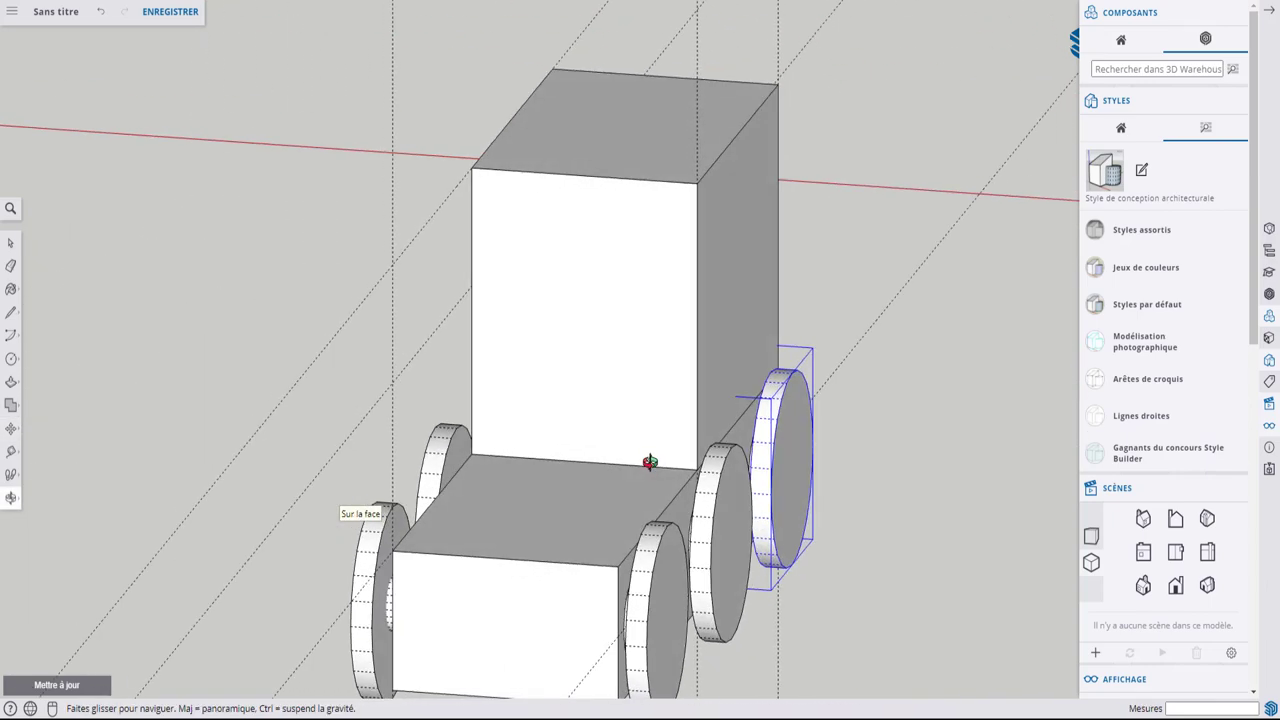
scroll(523, 509, "down", 3)
scroll(523, 490, "down", 2)
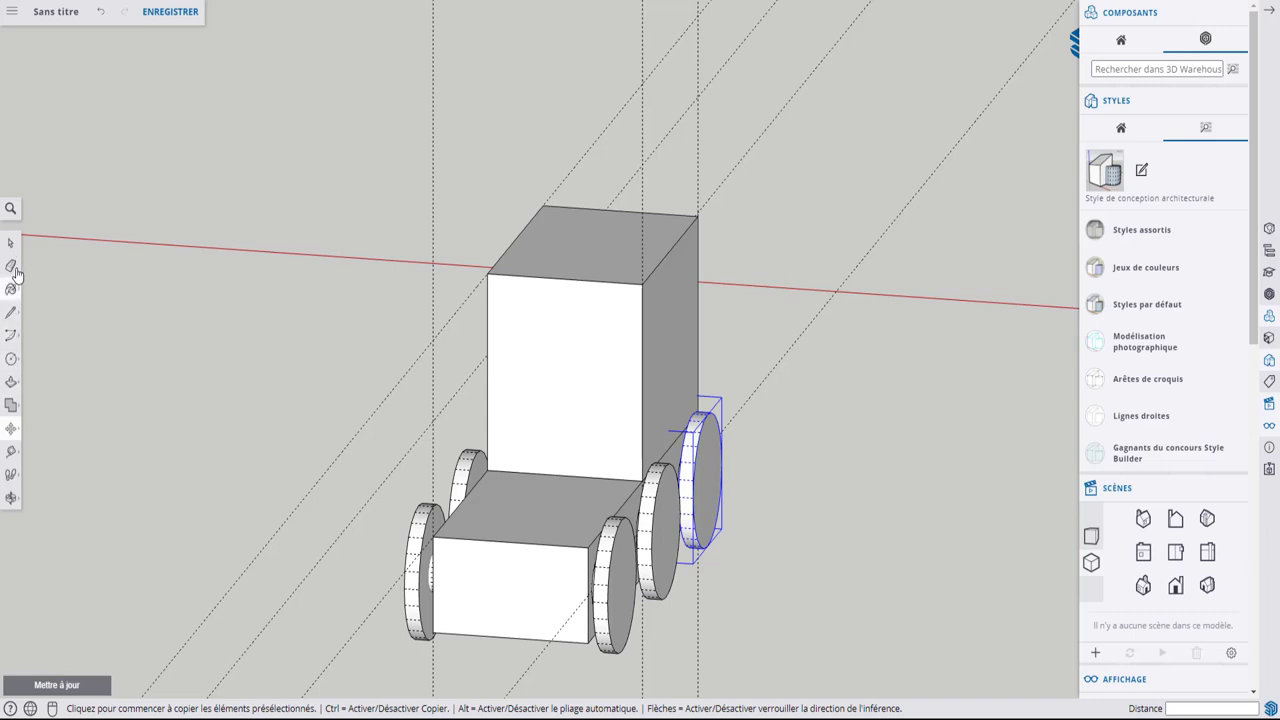
- Add a Tape Measure guide line down the middle of the locomotive body
left_click(12, 316)
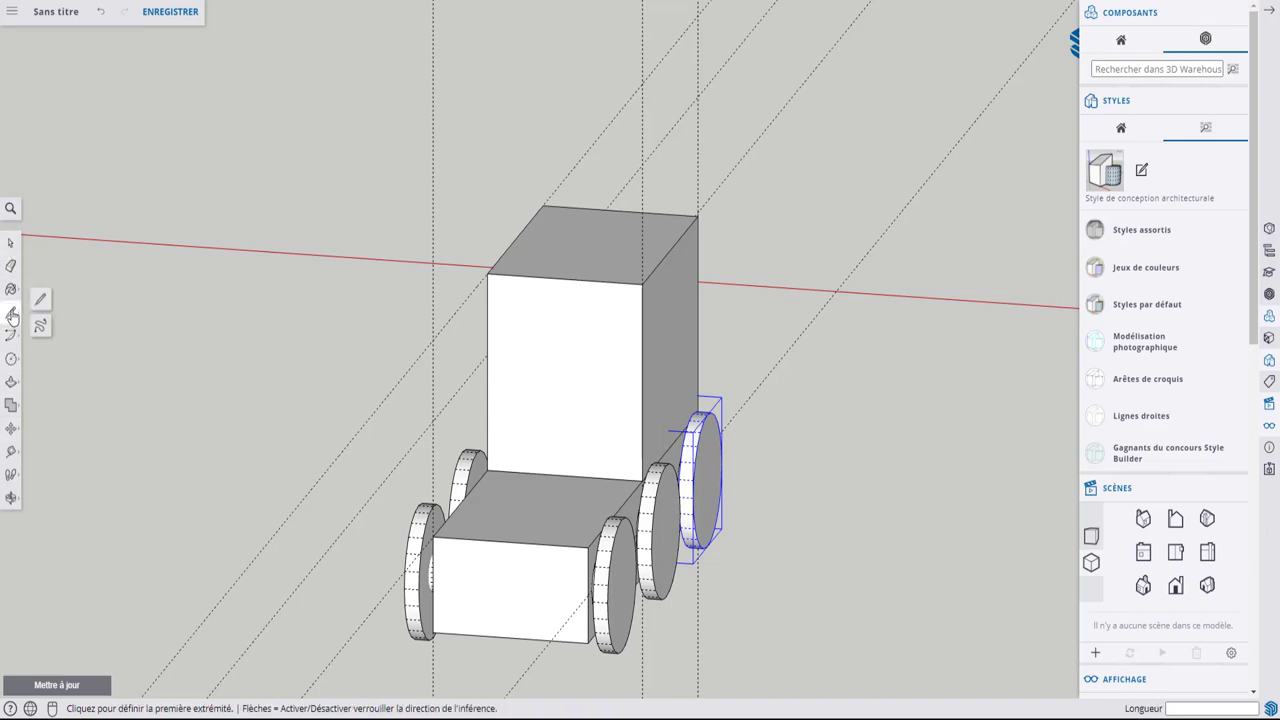
left_click(11, 361)
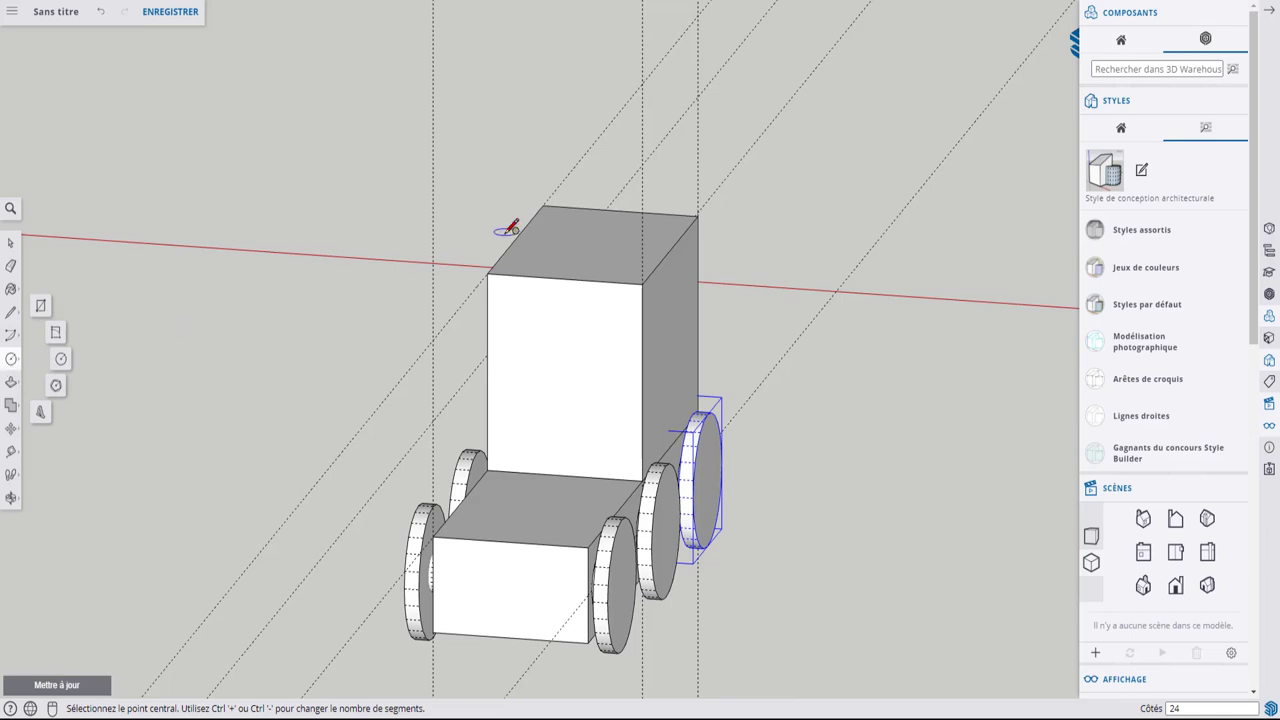
scroll(506, 228, "down", 4)
middle_click_drag(651, 286, 423, 294)
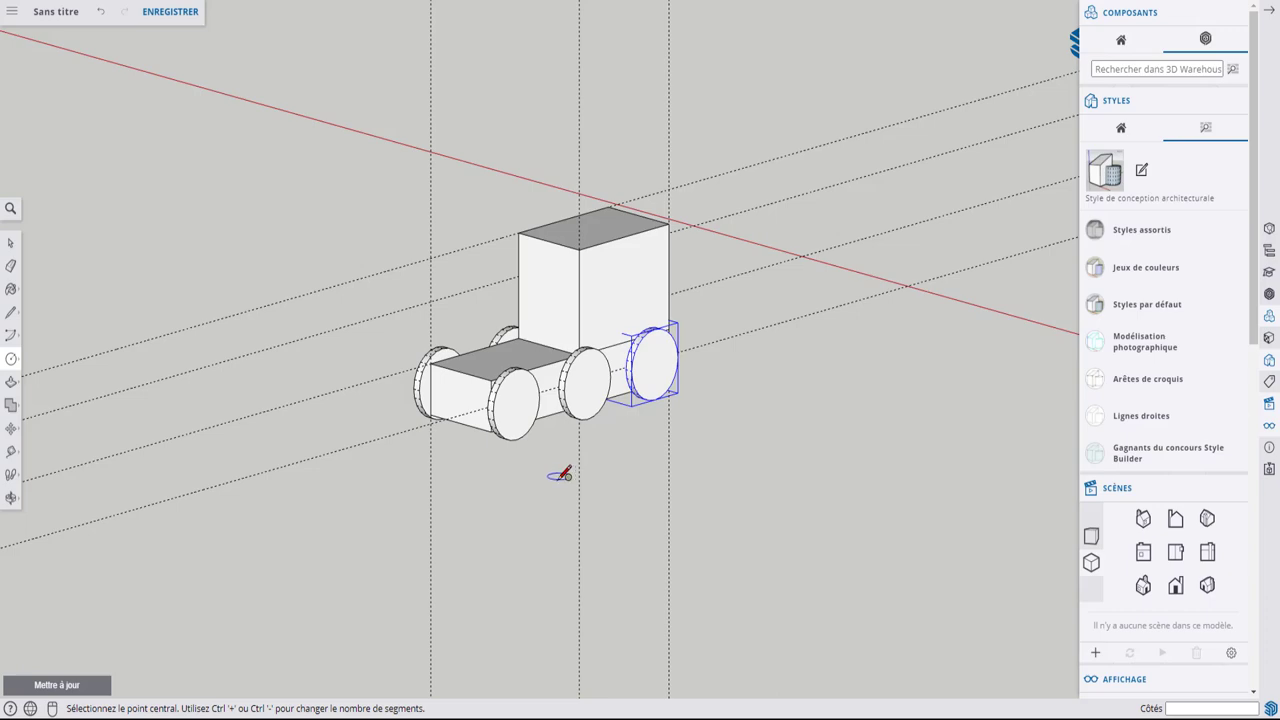
middle_click_drag(534, 451, 766, 531)
scroll(660, 466, "up", 2)
scroll(392, 443, "up", 3)
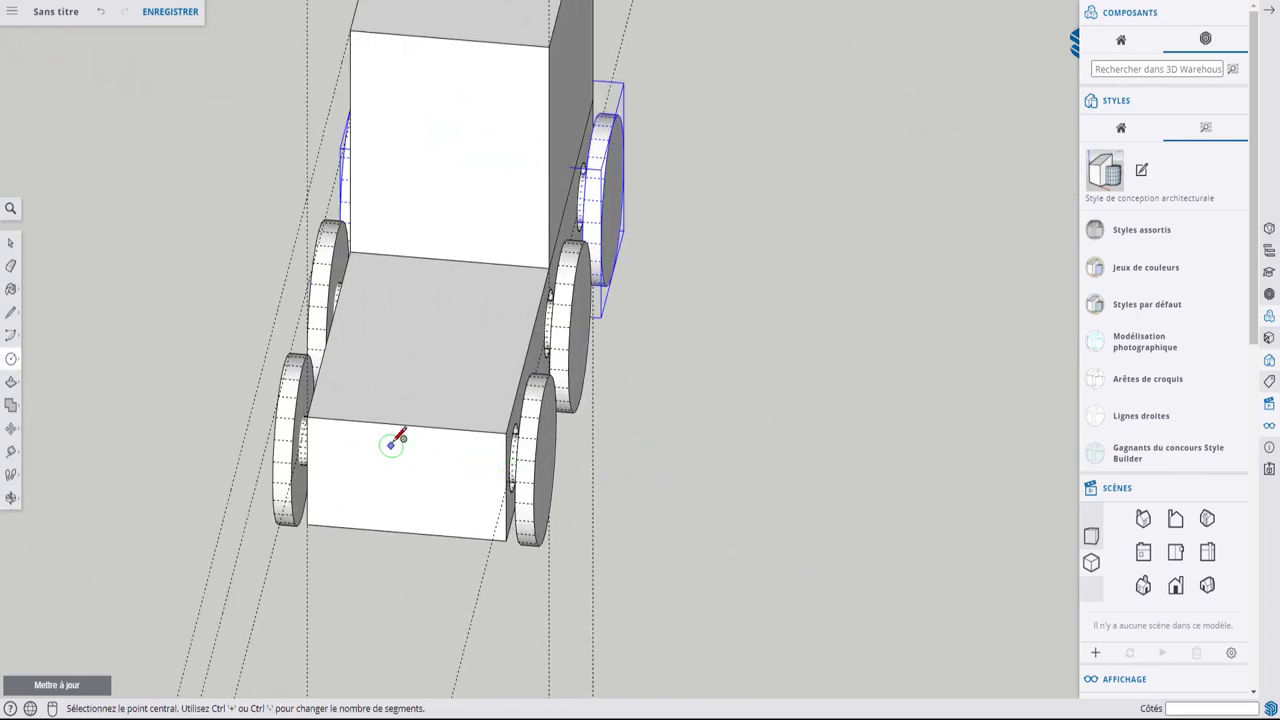
key("t")
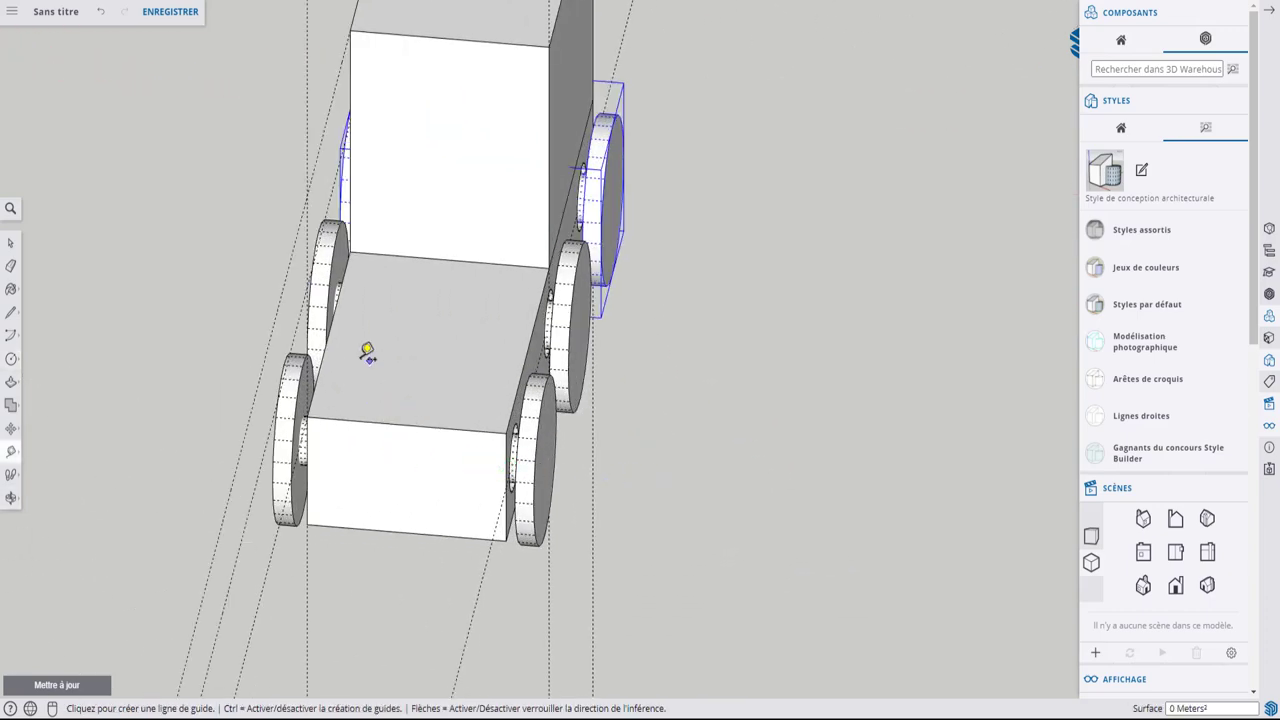
left_click(326, 344)
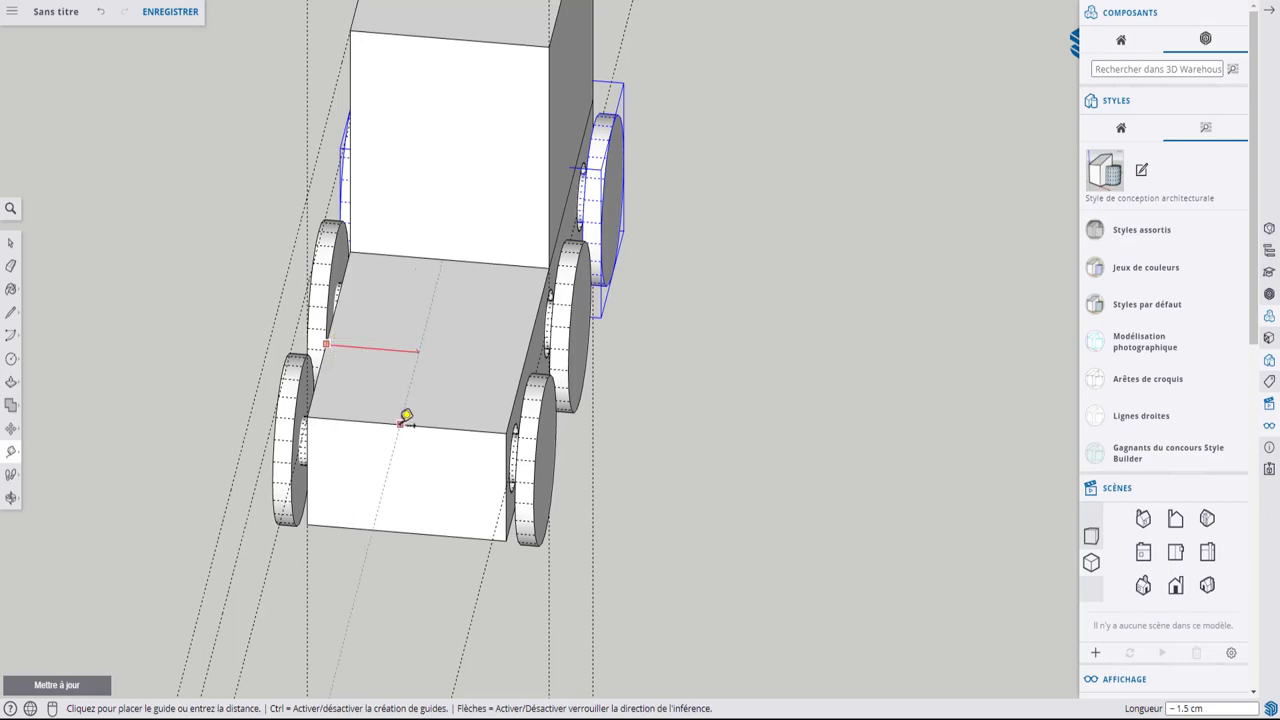
left_click(403, 423)
scroll(425, 386, "up", 2)
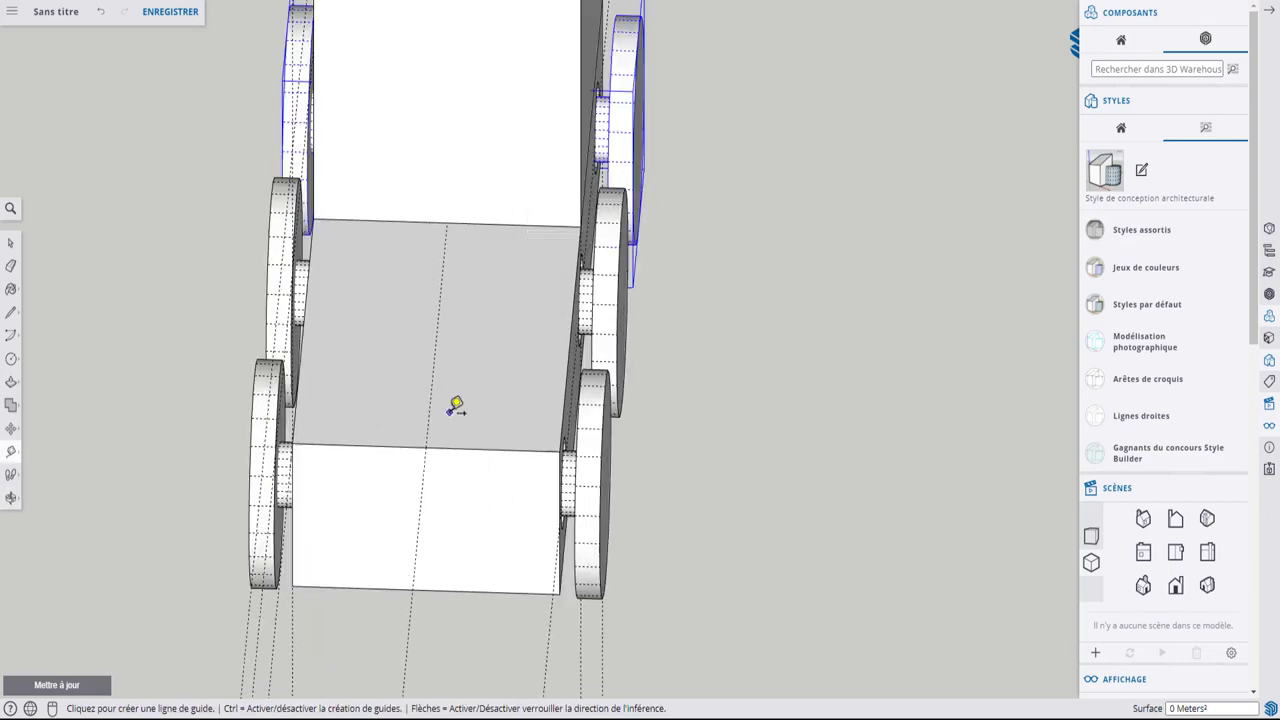
scroll(451, 408, "up", 2)
scroll(394, 408, "up", 2)
scroll(380, 400, "up", 1)
- Draw an upright arc from front-left to front-right corner with a 1.5 cm bulge
key("c")
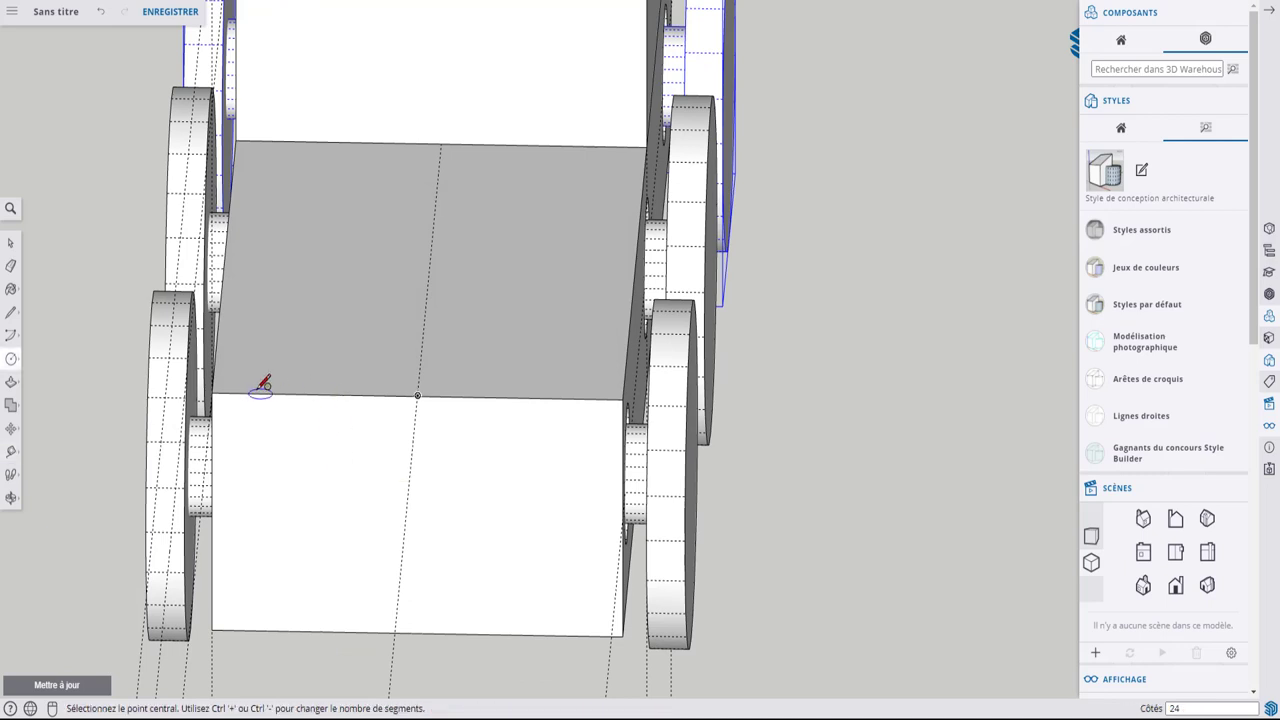
key("a")
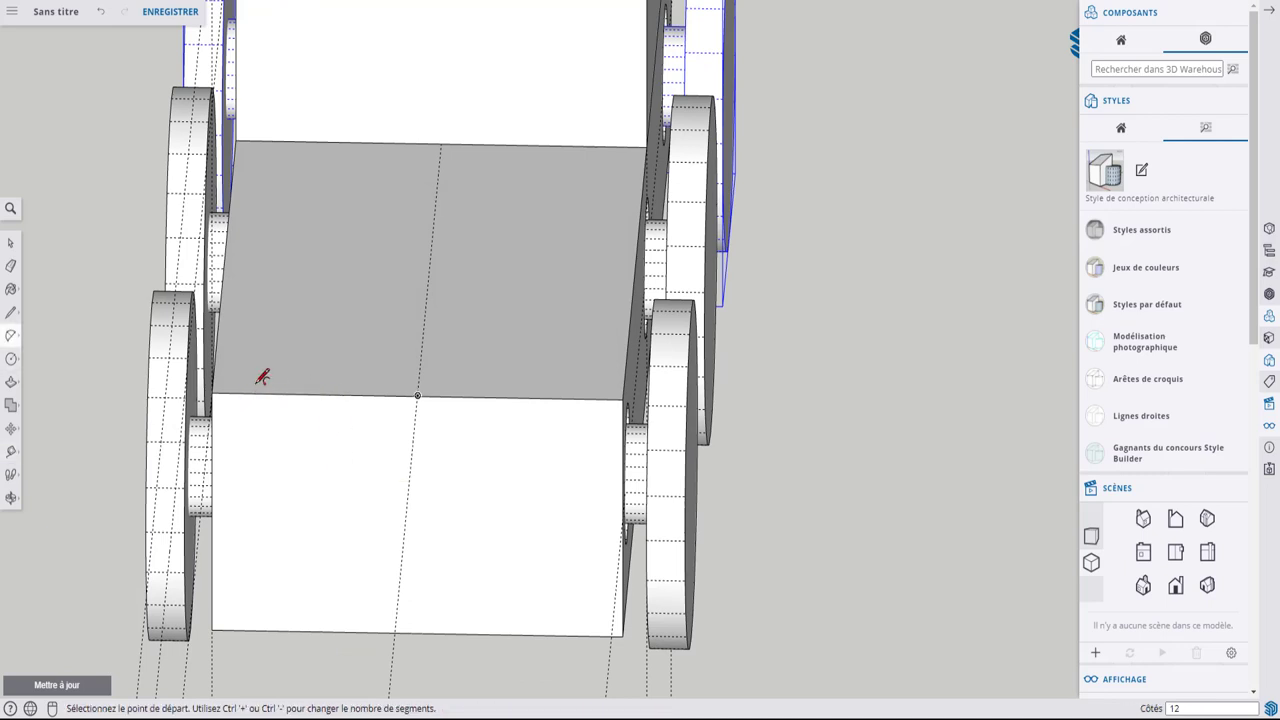
left_click(214, 391)
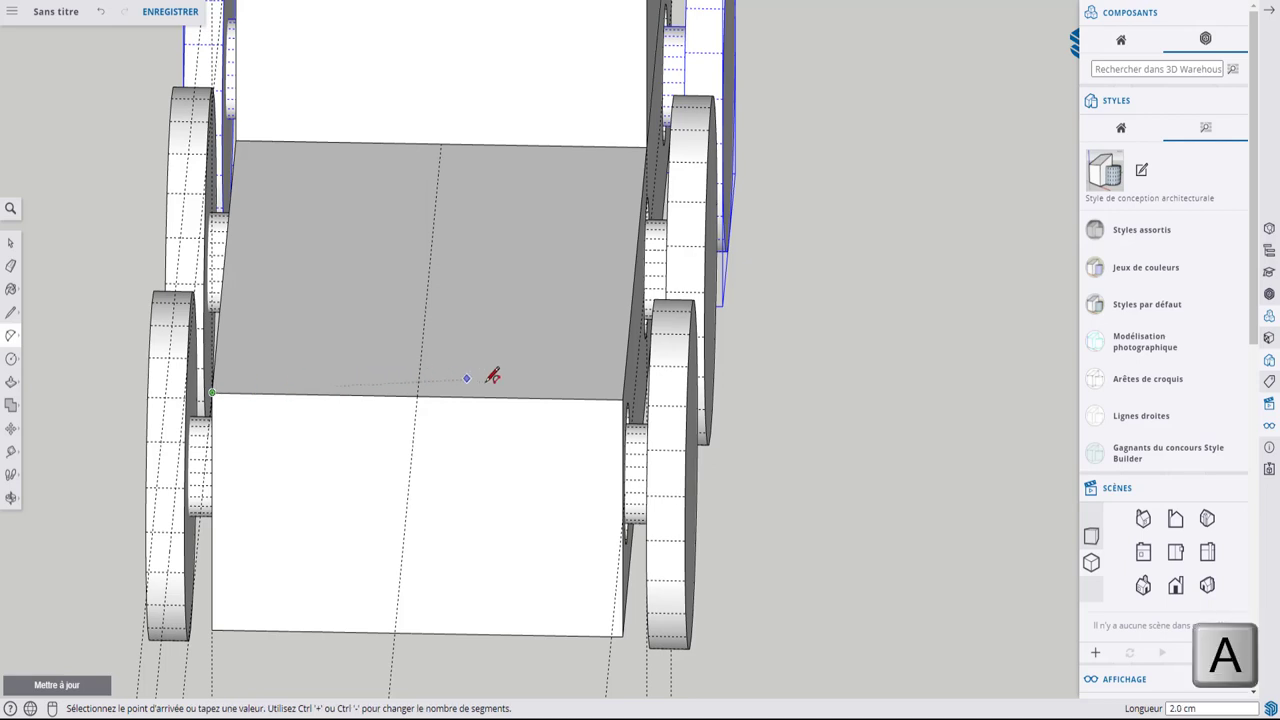
left_click(622, 399)
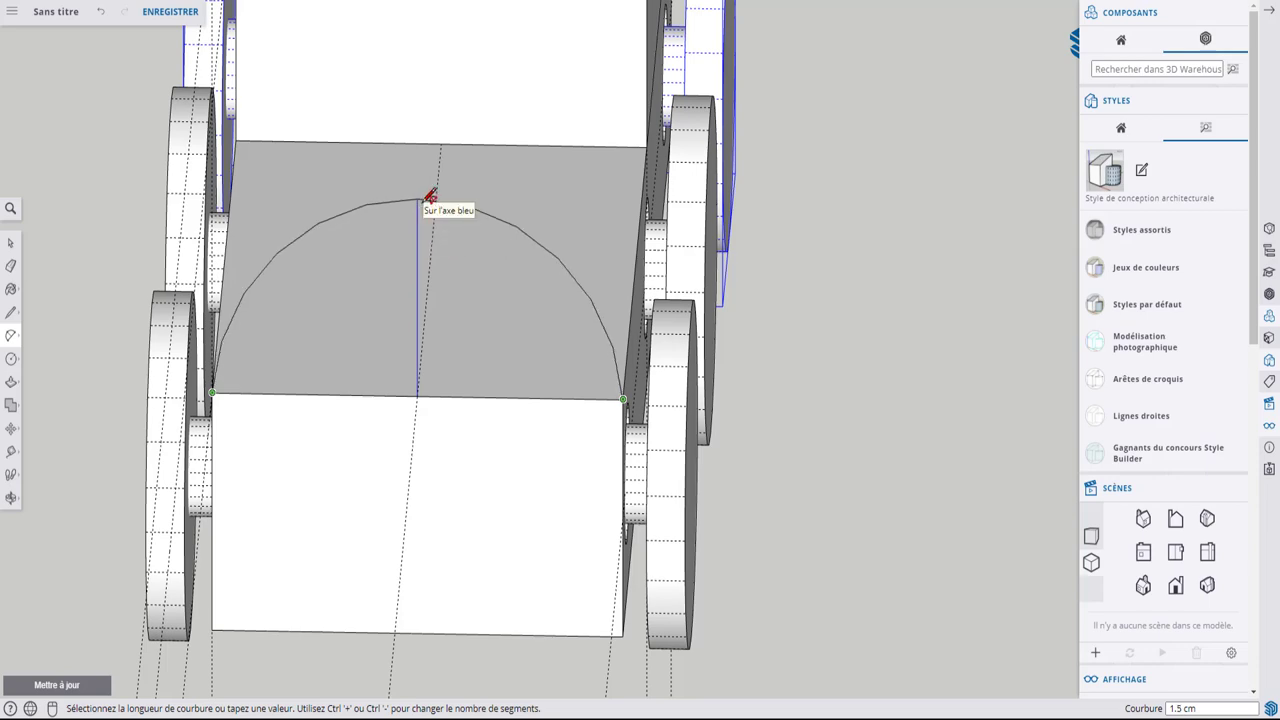
left_click(426, 192)
middle_click_drag(426, 192, 349, 223)
scroll(231, 168, "up", 3)
mouse_move(231, 168)
middle_mouse_down()
mouse_move(100, 166)
mouse_move(243, 191)
mouse_move(207, 420)
mouse_move(203, 317)
middle_mouse_up()
scroll(243, 191, "down", 3)
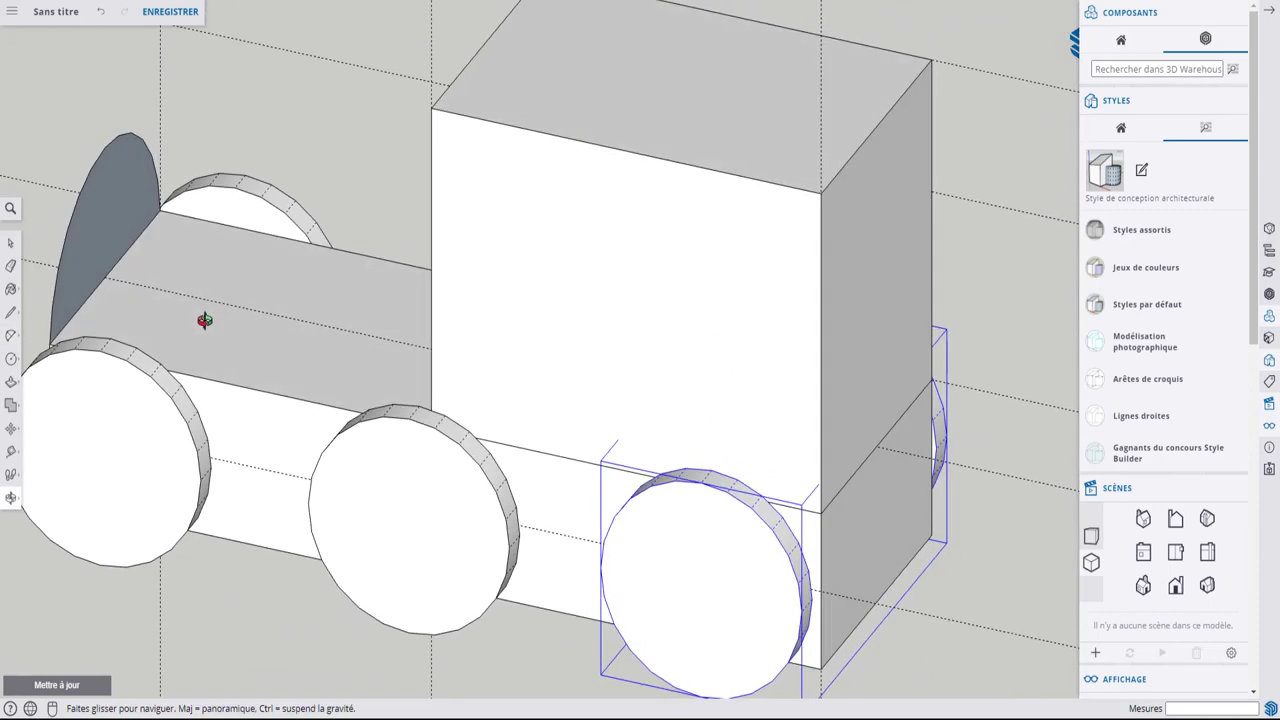
- Push/Pull the half-circle face back to the cab to form the boiler
key("p")
left_click(130, 212)
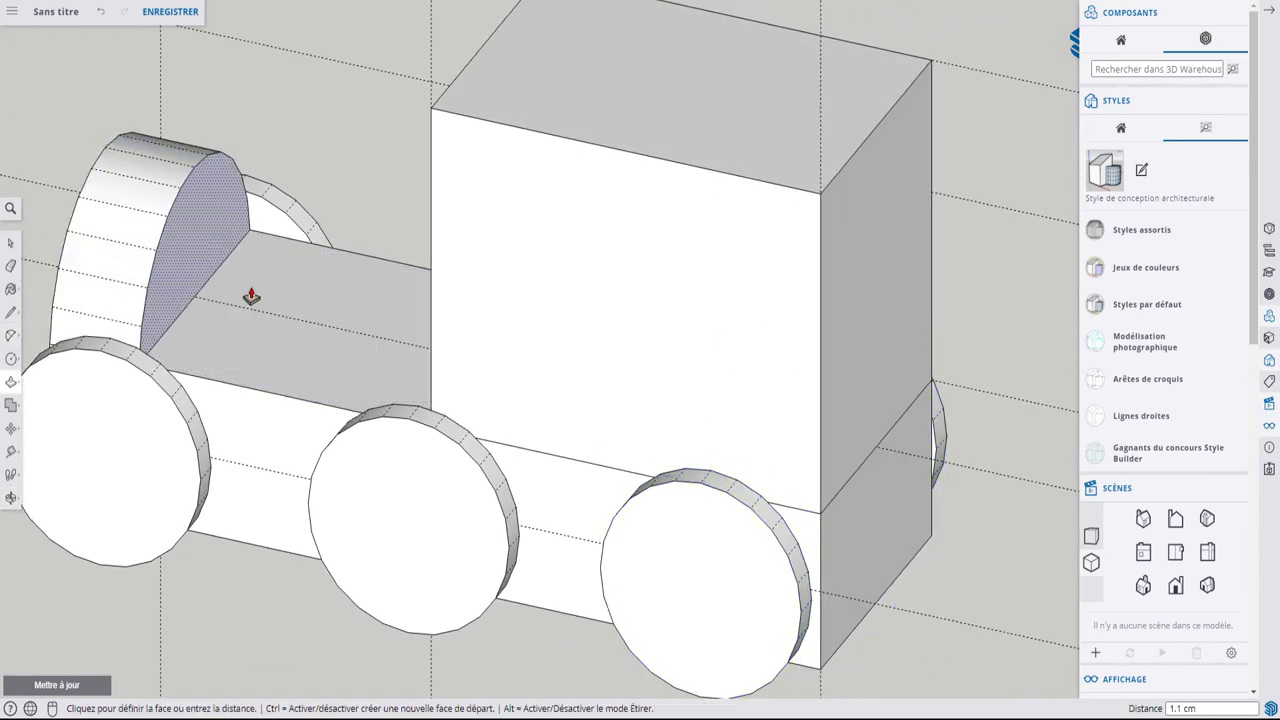
left_click(434, 357)
mouse_move(272, 283)
middle_mouse_down()
mouse_move(608, 220)
mouse_move(423, 363)
middle_mouse_up()
- Recess the boiler's front face by 0.6 cm
left_click(292, 431)
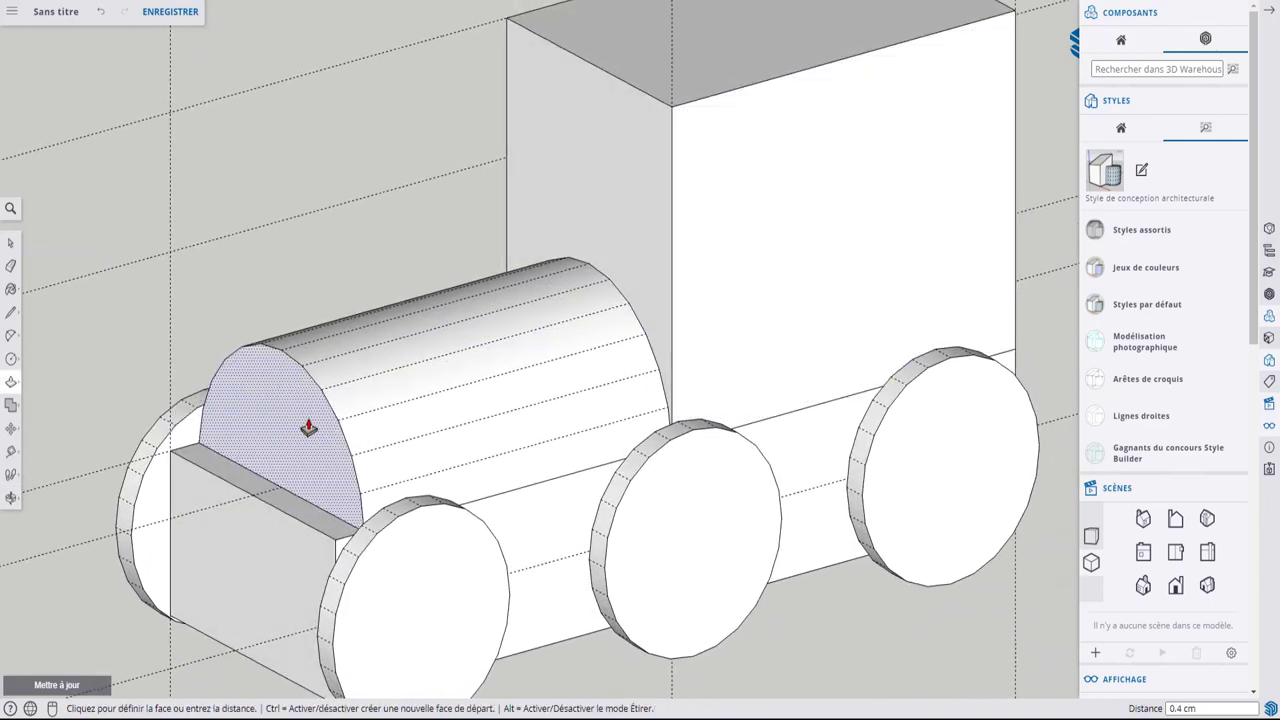
left_click(318, 423)
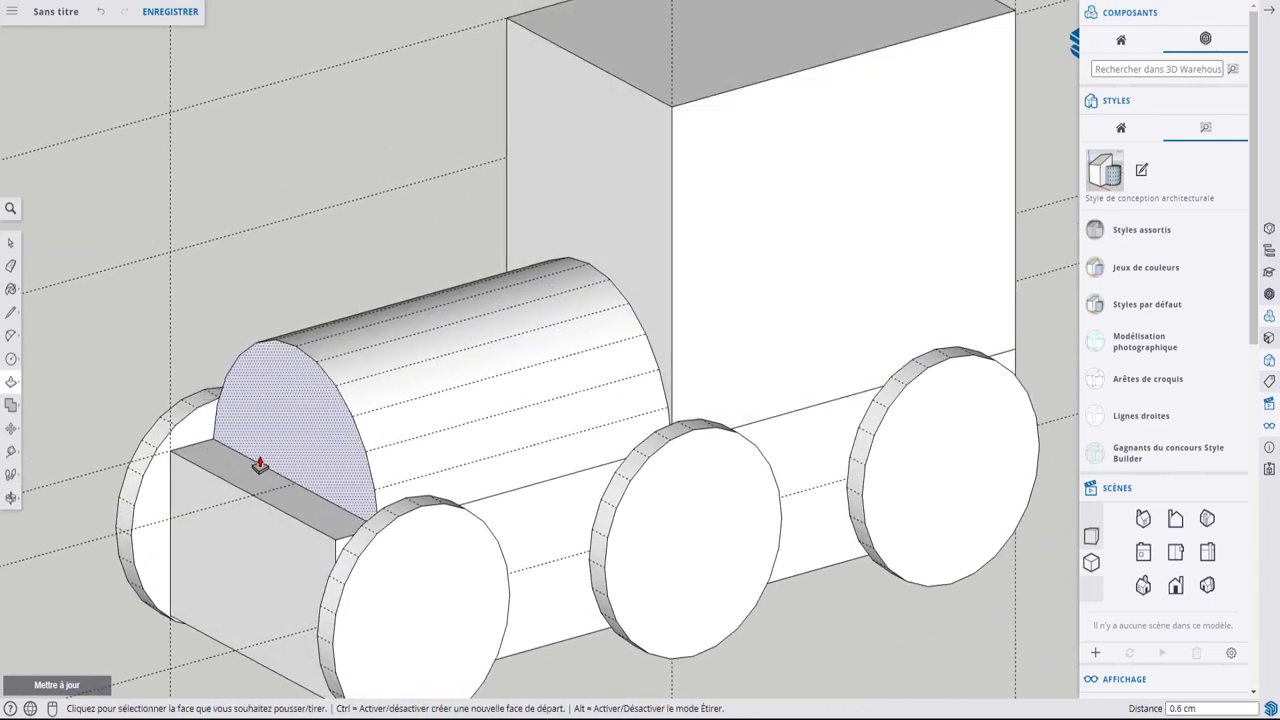
middle_click_drag(262, 464, 514, 449)
scroll(468, 475, "down", 5)
mouse_move(552, 363)
middle_mouse_down()
mouse_move(751, 306)
mouse_move(523, 434)
mouse_move(884, 410)
mouse_move(323, 423)
mouse_move(757, 409)
mouse_move(280, 371)
mouse_move(605, 337)
mouse_move(506, 351)
mouse_move(598, 445)
middle_mouse_up()
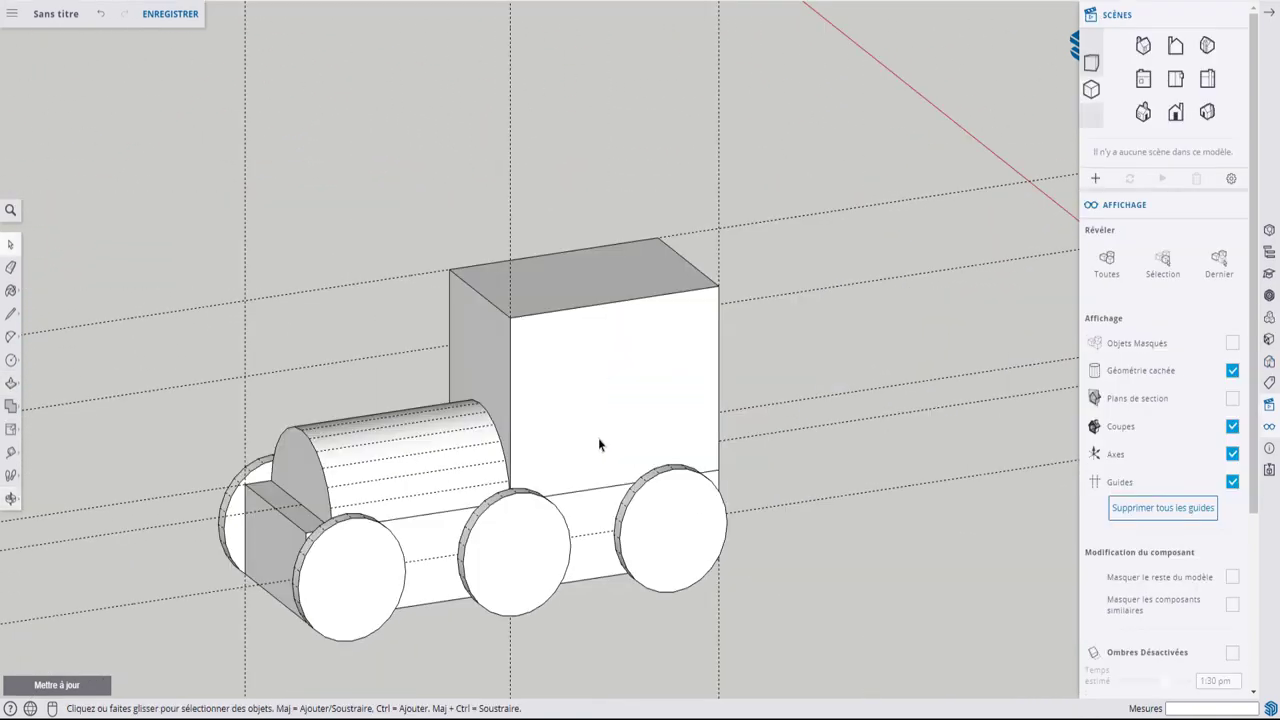
middle_click_drag(518, 522, 545, 458, "shift")
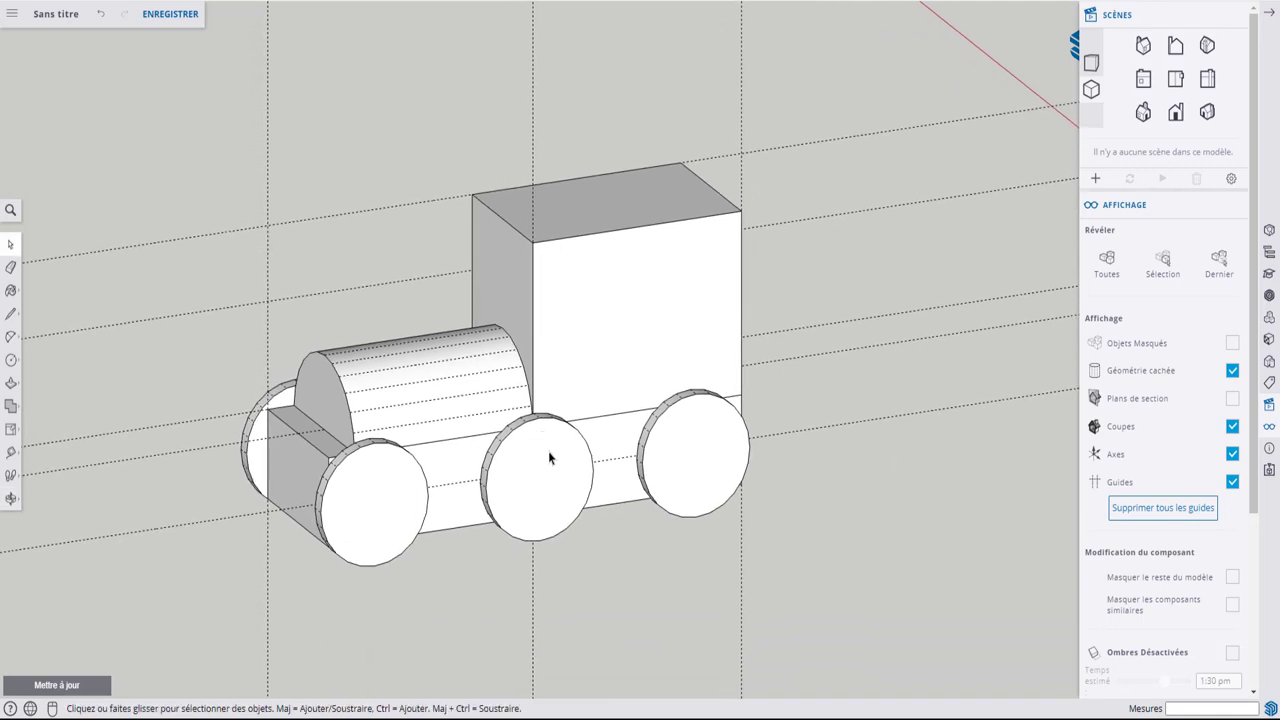